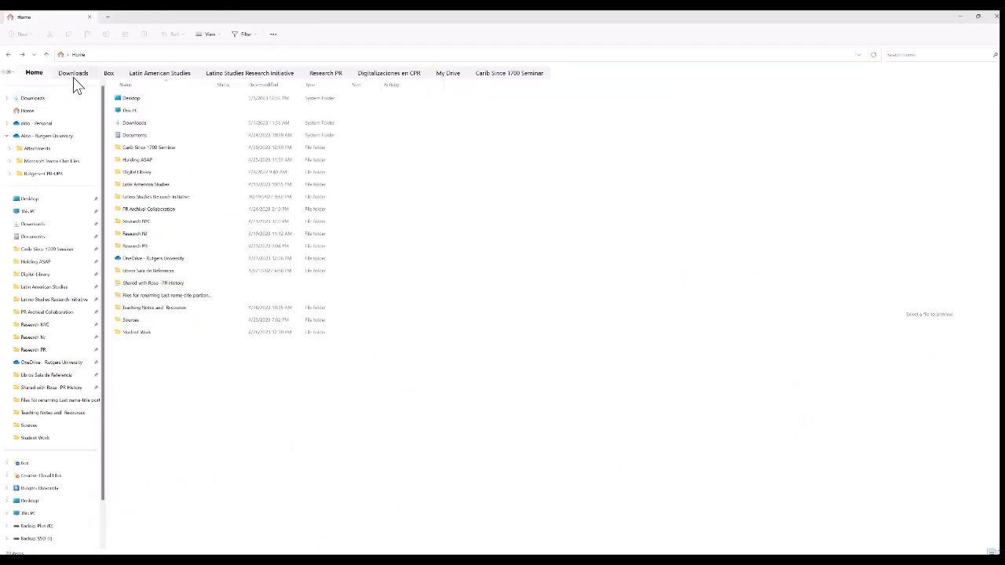
View the contents of the Downloads, Latin American Studies and Latino Studies Research Initiative folders
click(73, 73)
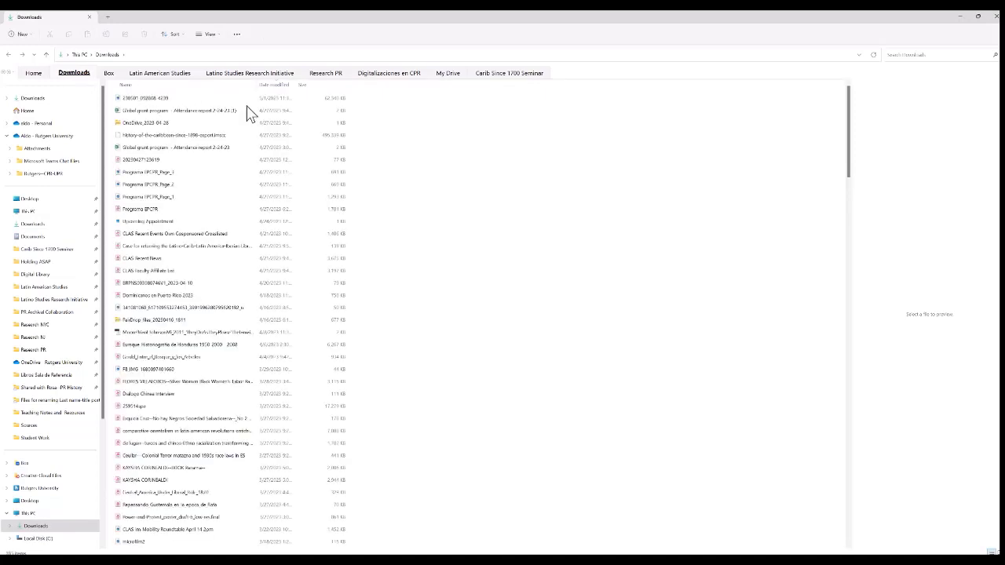
click(171, 77)
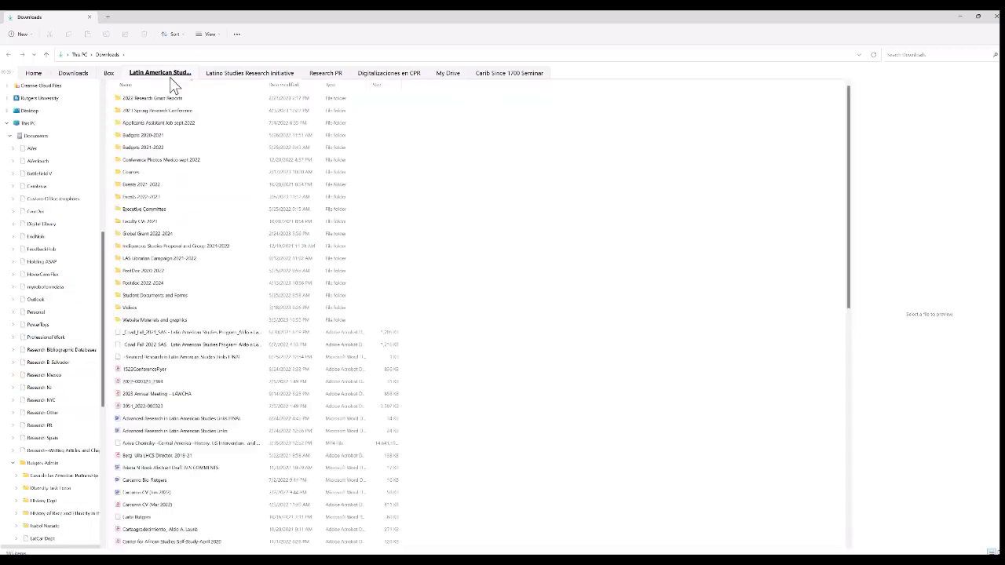
click(230, 74)
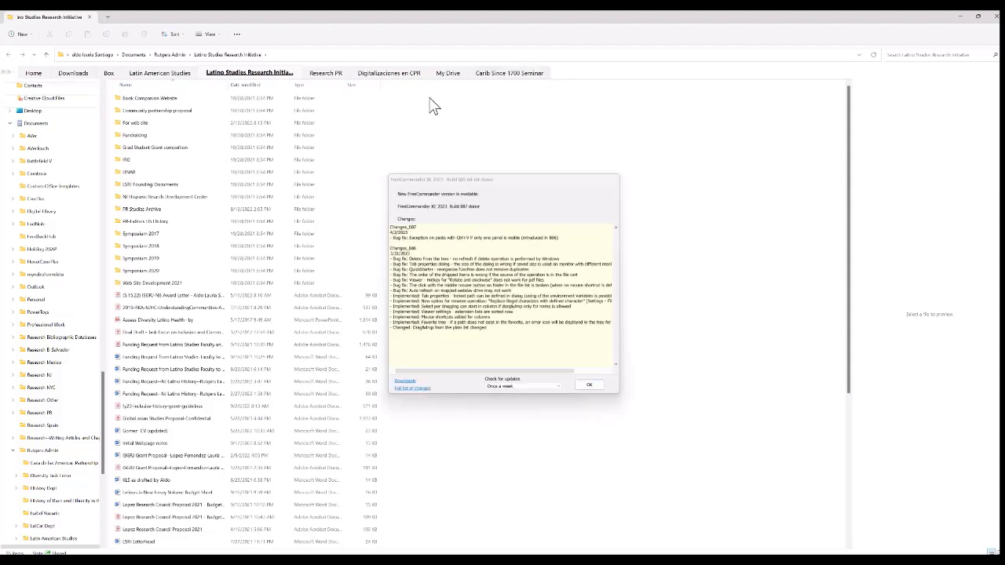
Dismiss the FreeCommander update notice and minimize its window to return to the file listing
click(589, 390)
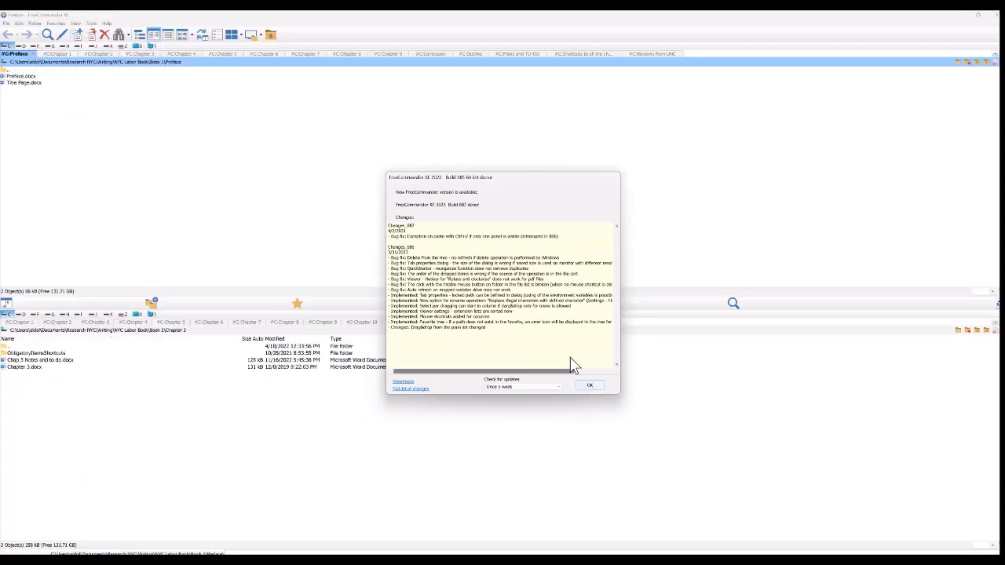
click(959, 15)
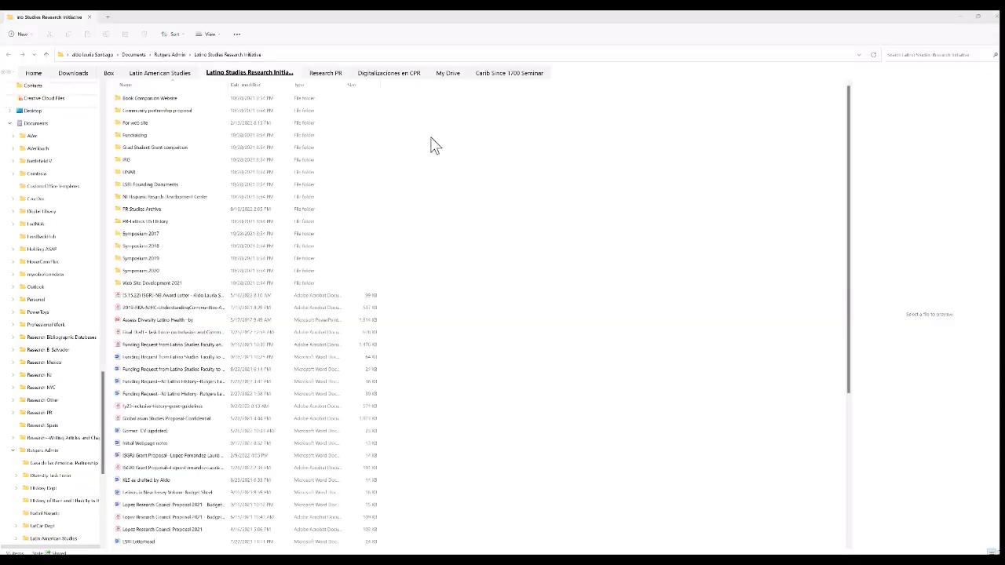
Open the Research PR folder and preview the PDF file 156498 in a widened preview area
click(325, 73)
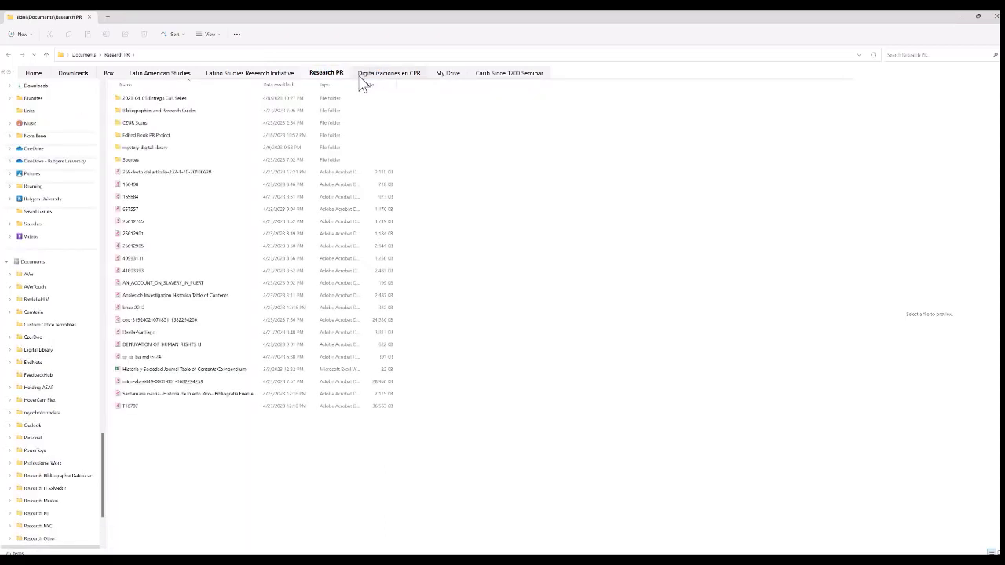
double_click(252, 188)
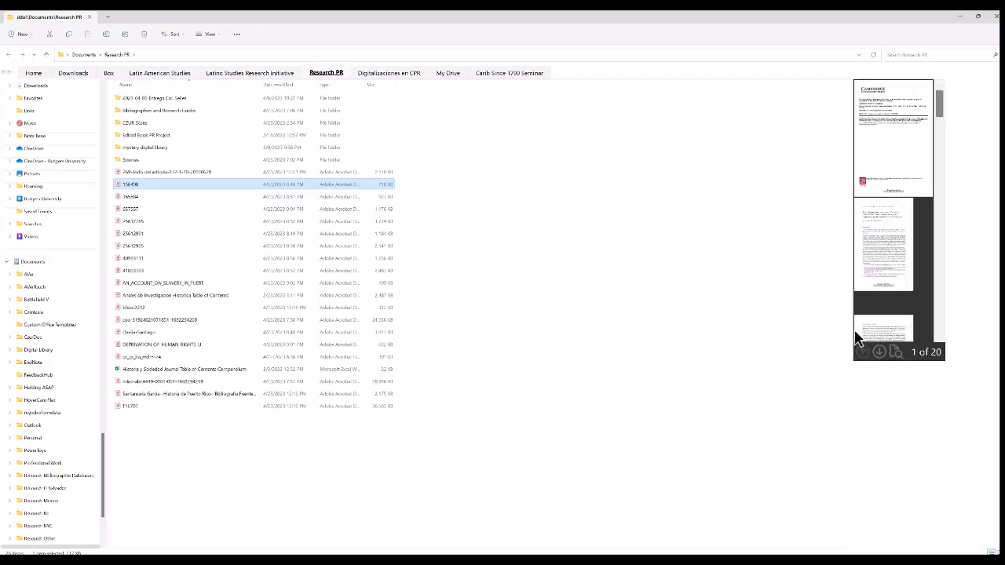
drag(847, 337, 467, 307)
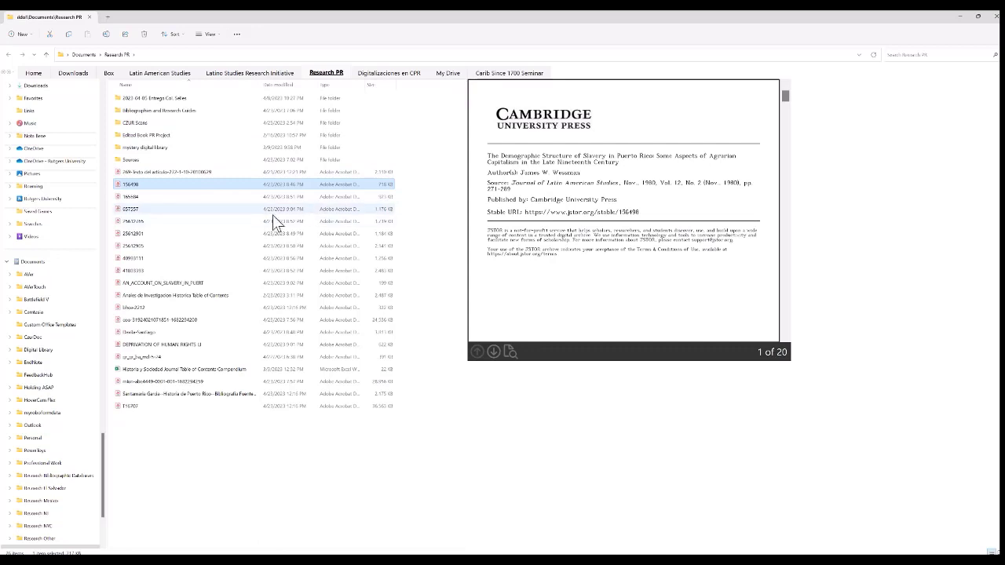
Page forward through the preview of 156498 to page 3 and go back to page 2
click(493, 353)
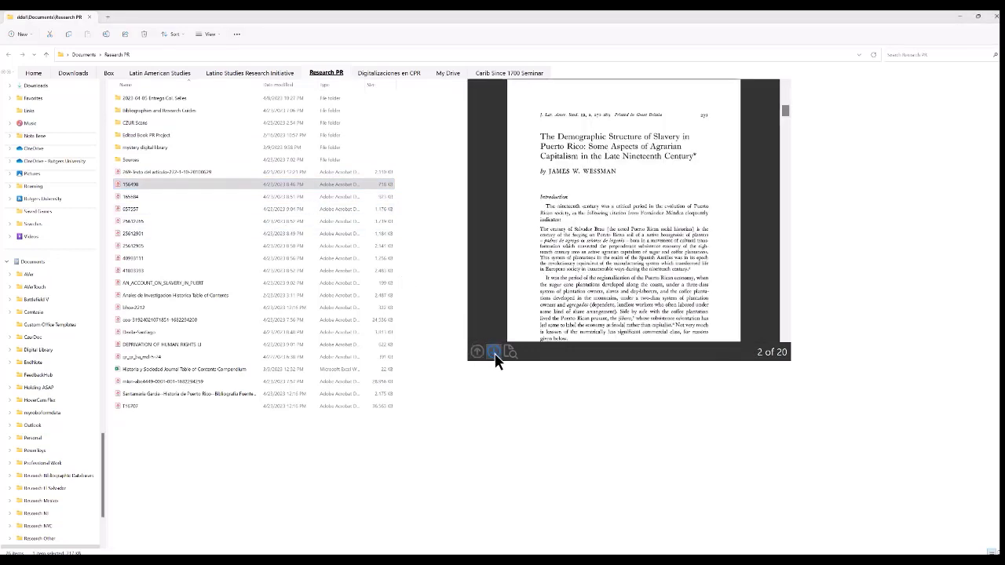
click(495, 355)
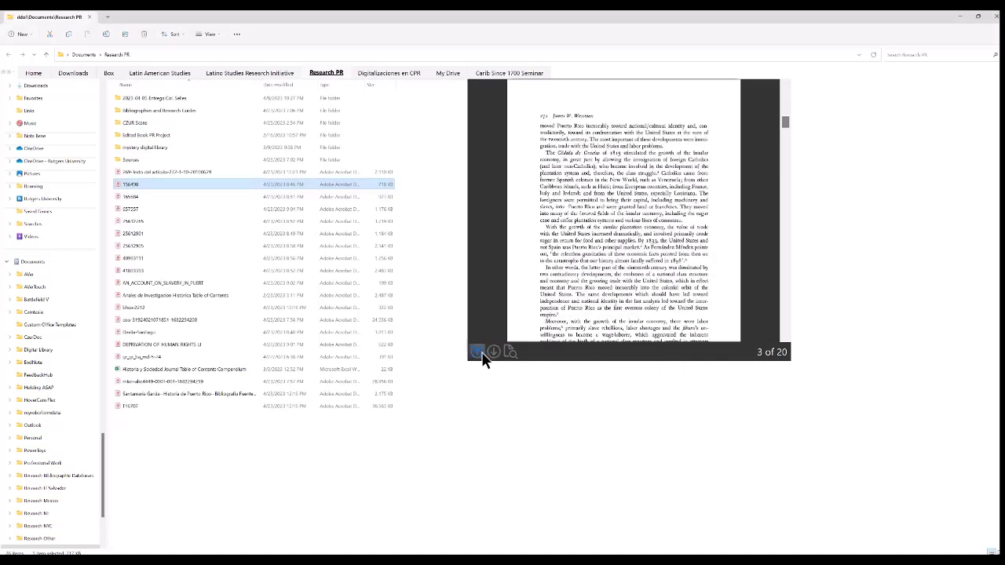
click(475, 355)
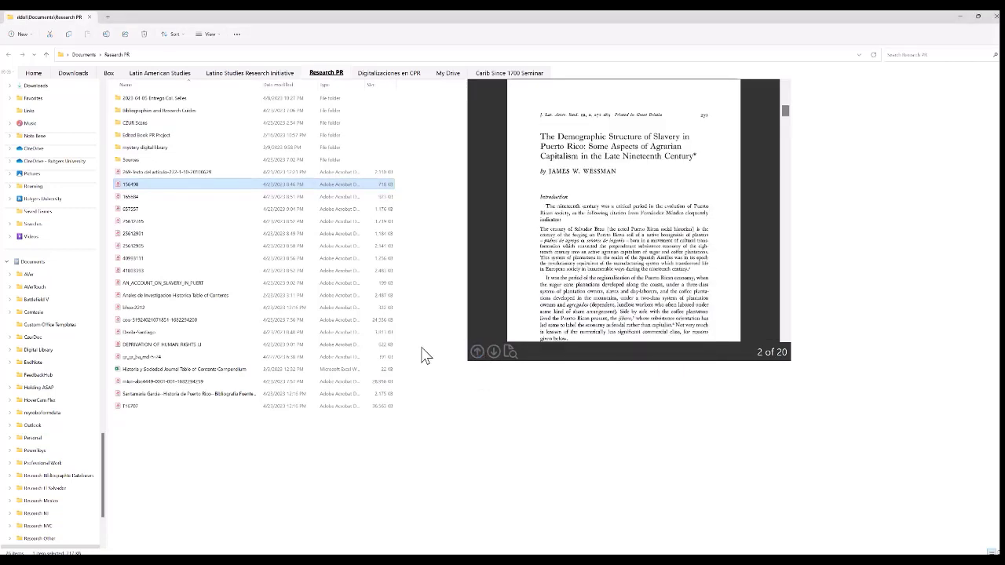
click(134, 188)
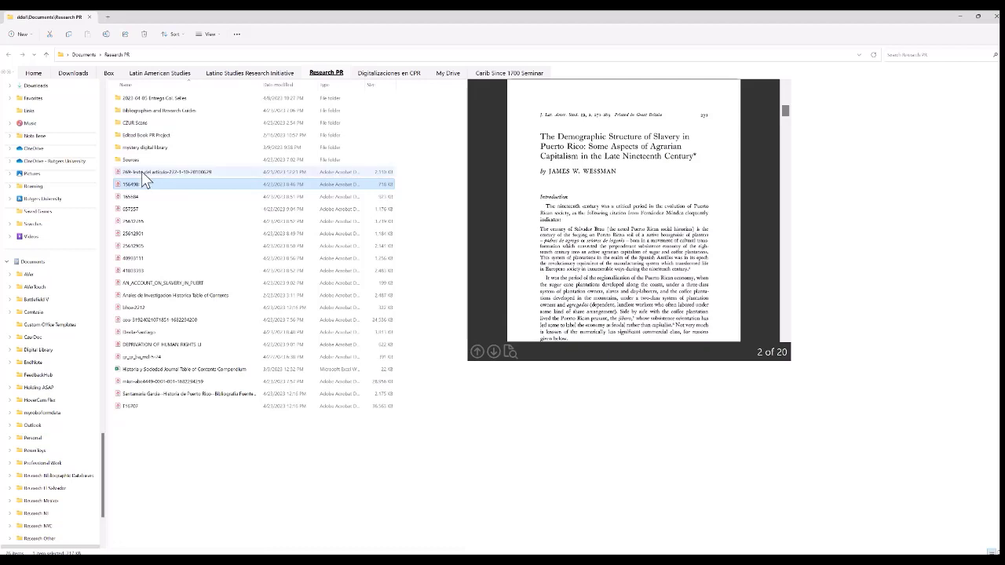
View the Digitalizaciones en CPR folder and minimize the file browser
click(389, 73)
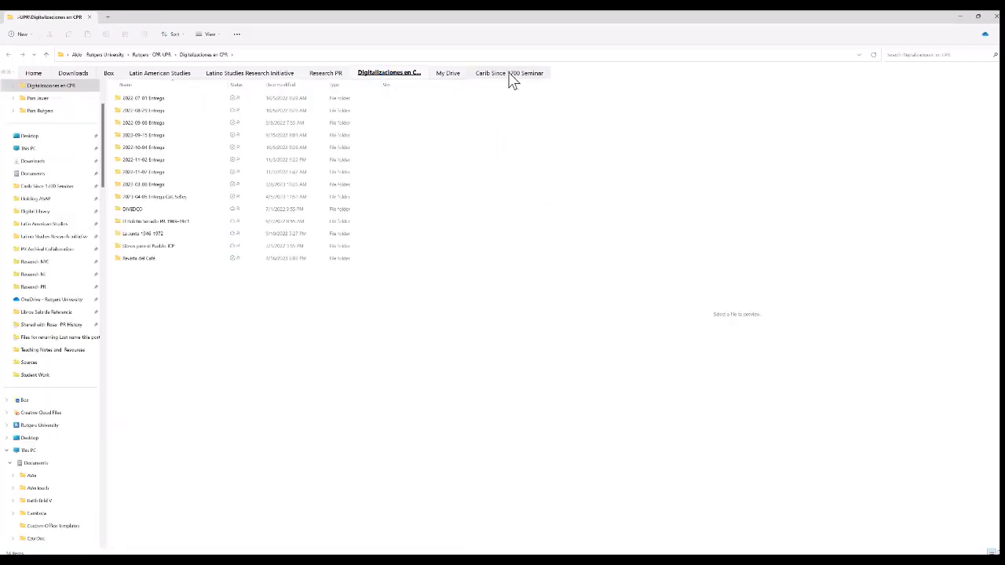
click(961, 22)
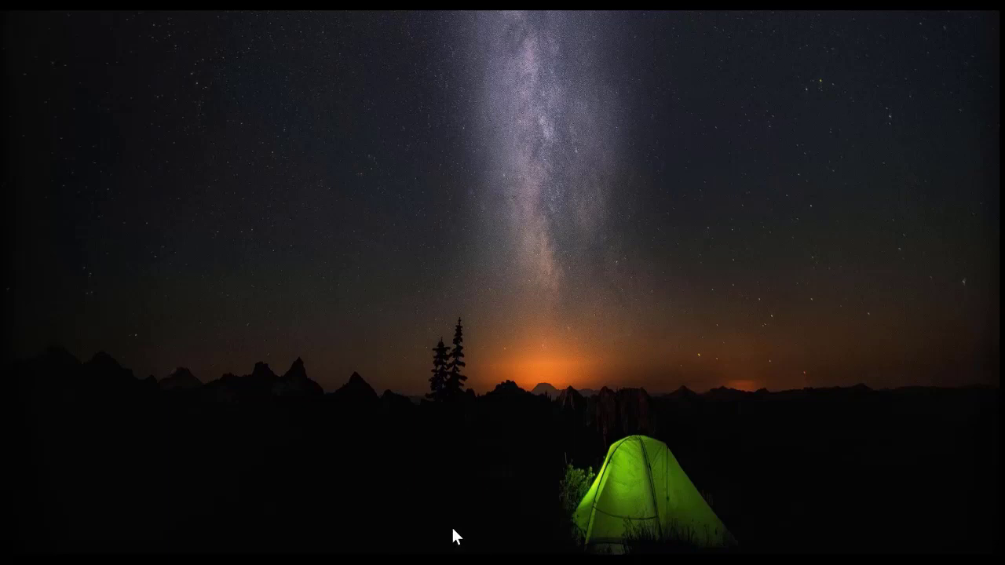
Switch to FreeCommander, maximize it and view the Chapter 1 and Chapter 7 folders of Book 1
click(452, 466)
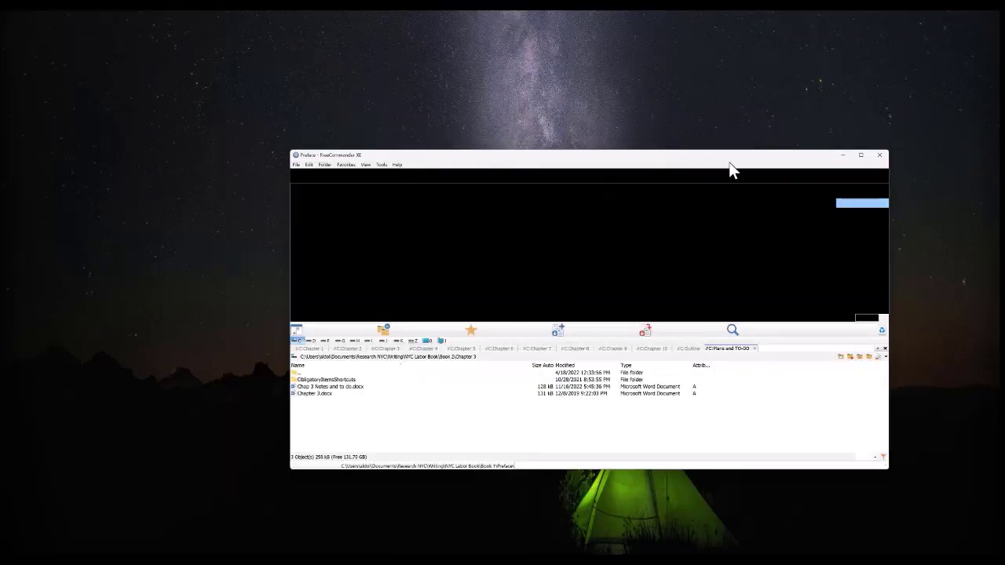
click(862, 160)
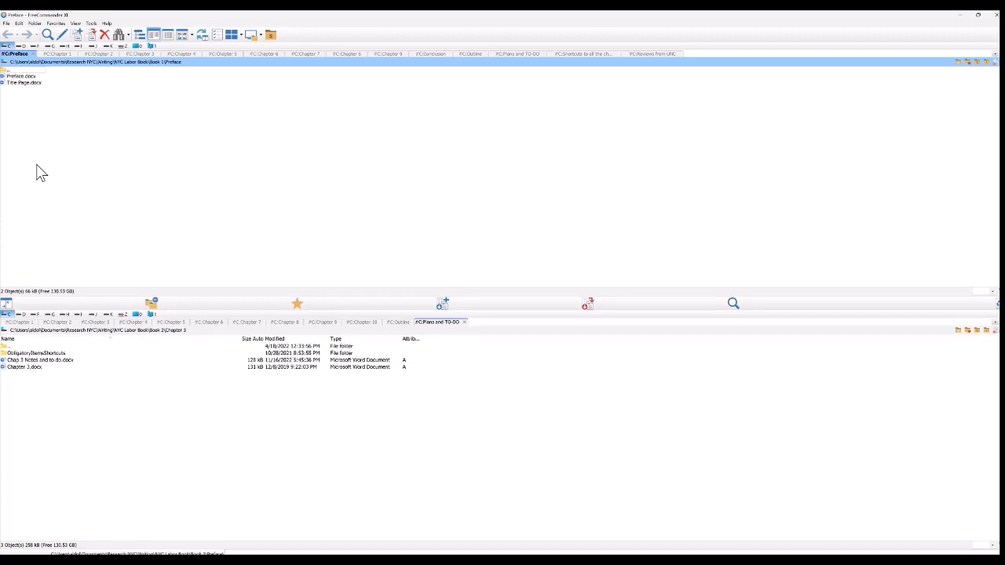
click(48, 53)
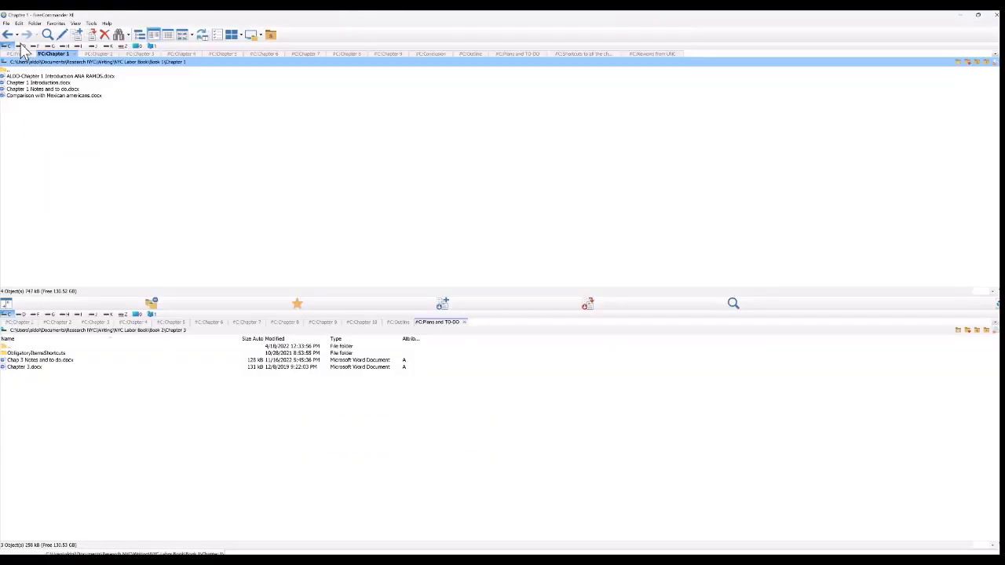
click(318, 57)
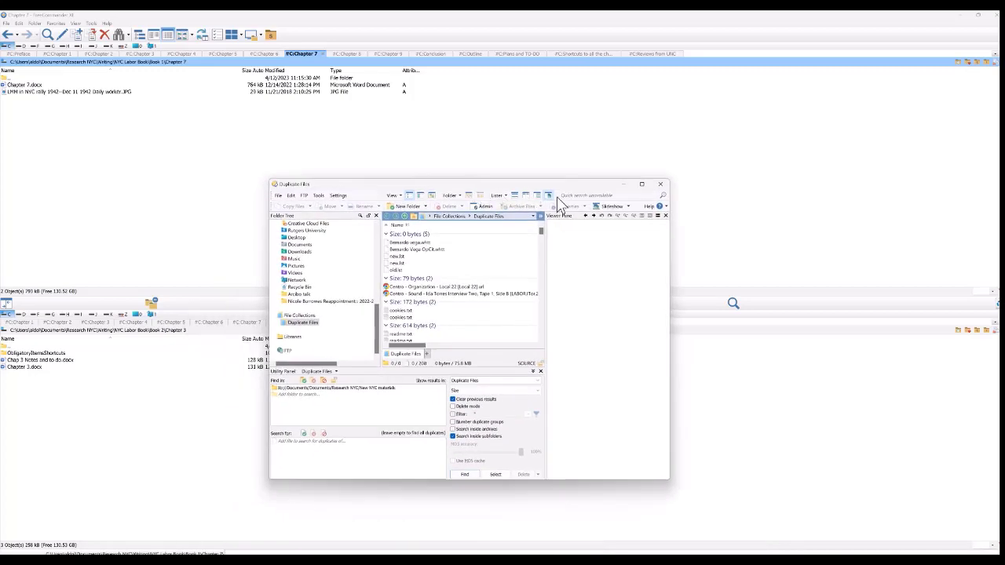
Maximize the Directory Opus window with the Duplicate Files collection and look through its available tools
click(642, 185)
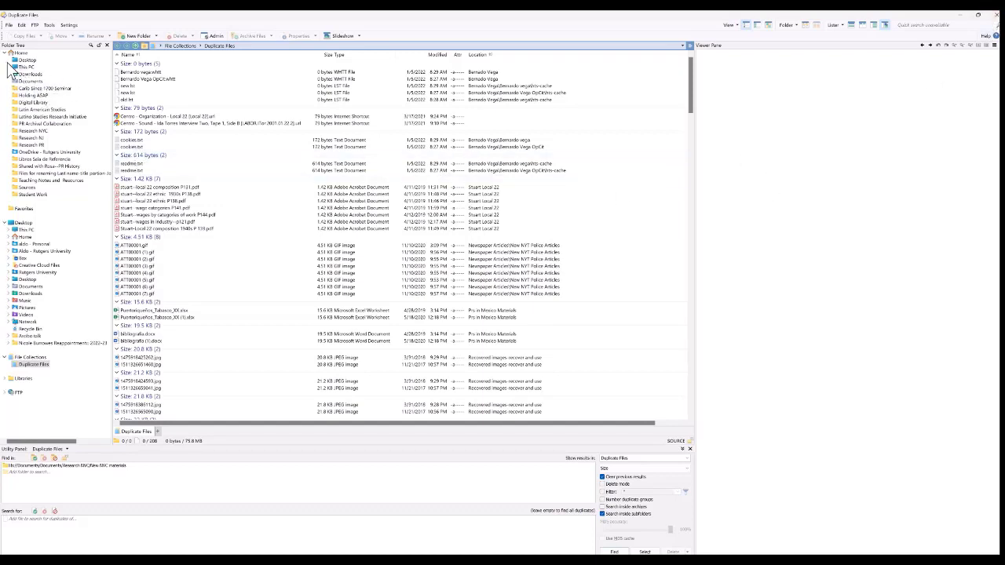
click(52, 26)
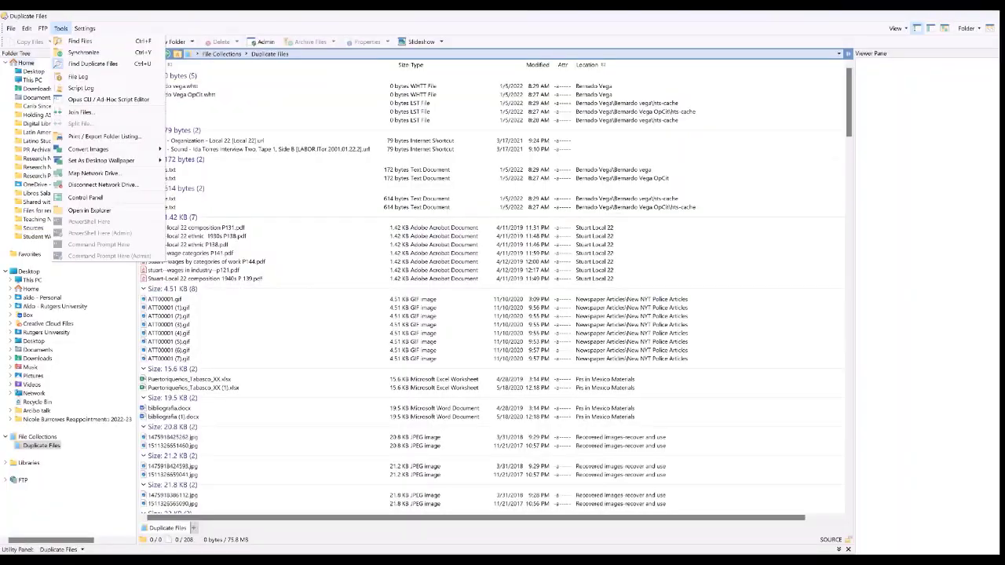
click(122, 54)
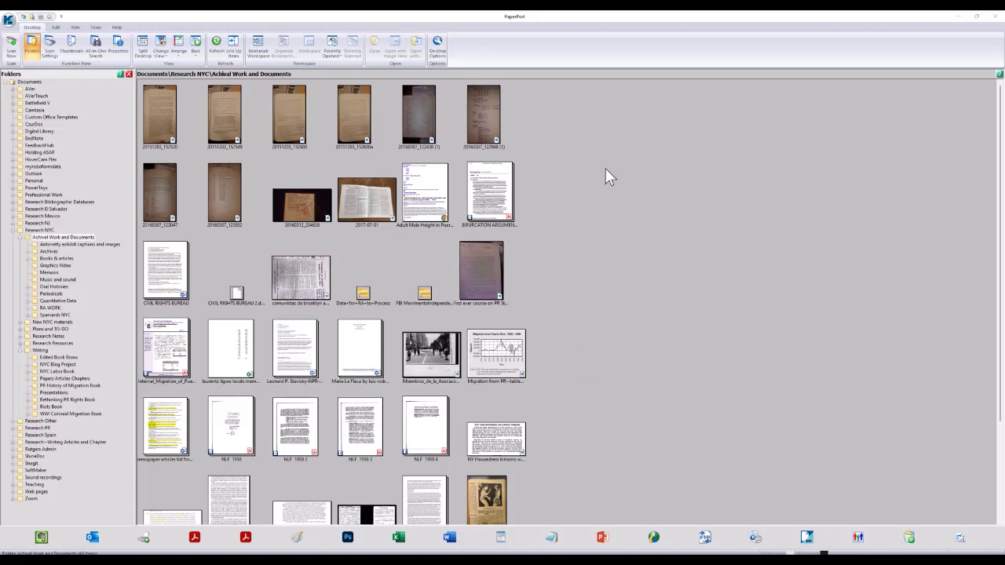
View PaperPort's product version information and close it
click(116, 28)
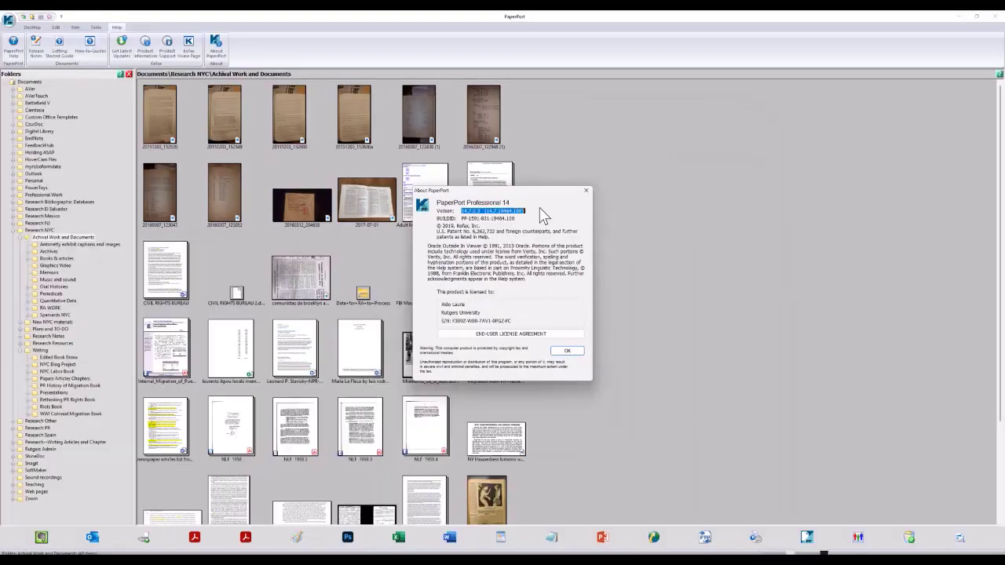
click(724, 141)
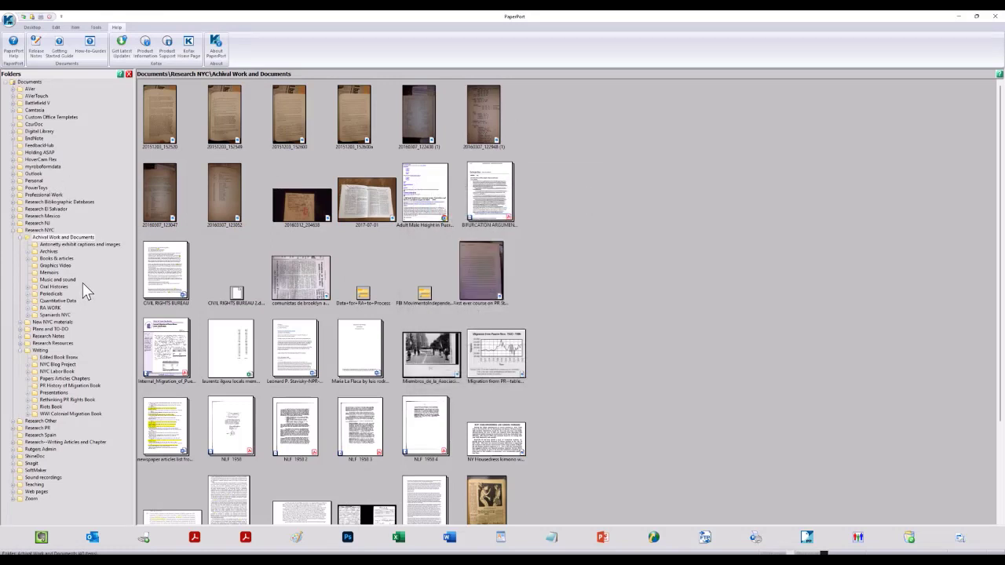
Browse from Achival Work and Documents to the AFL CIO Archive folder and split the PaperPort desktop into two folder views
click(32, 237)
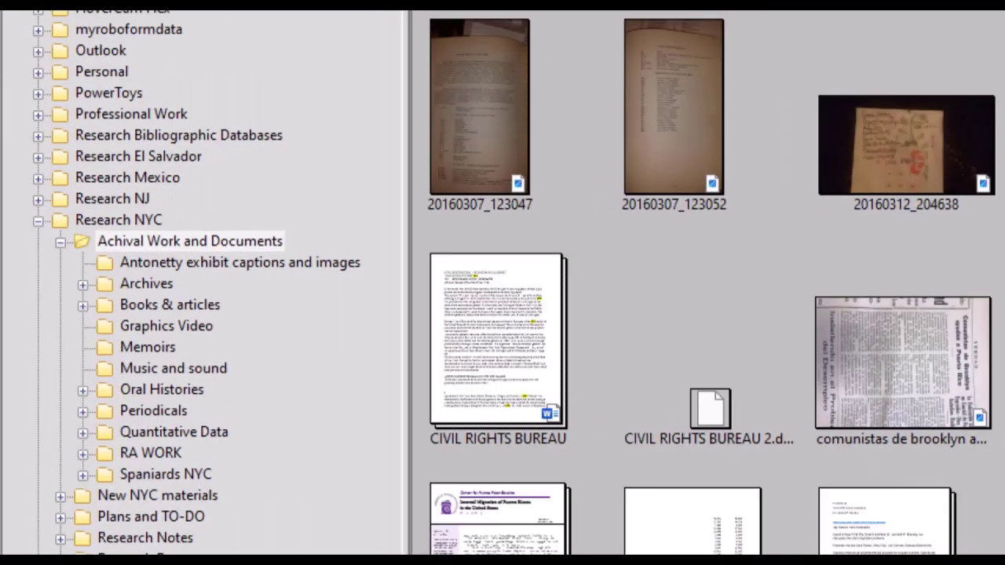
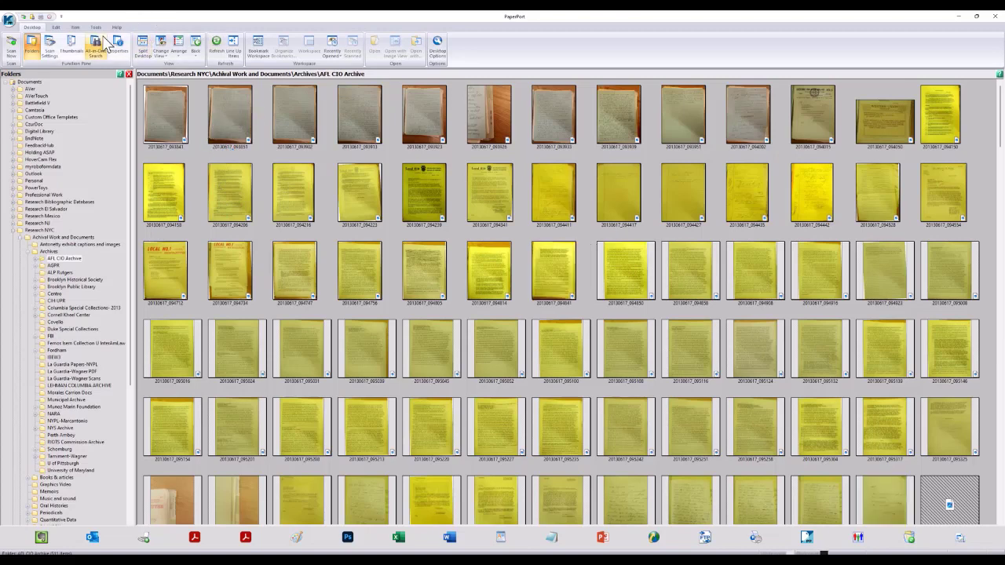
click(142, 51)
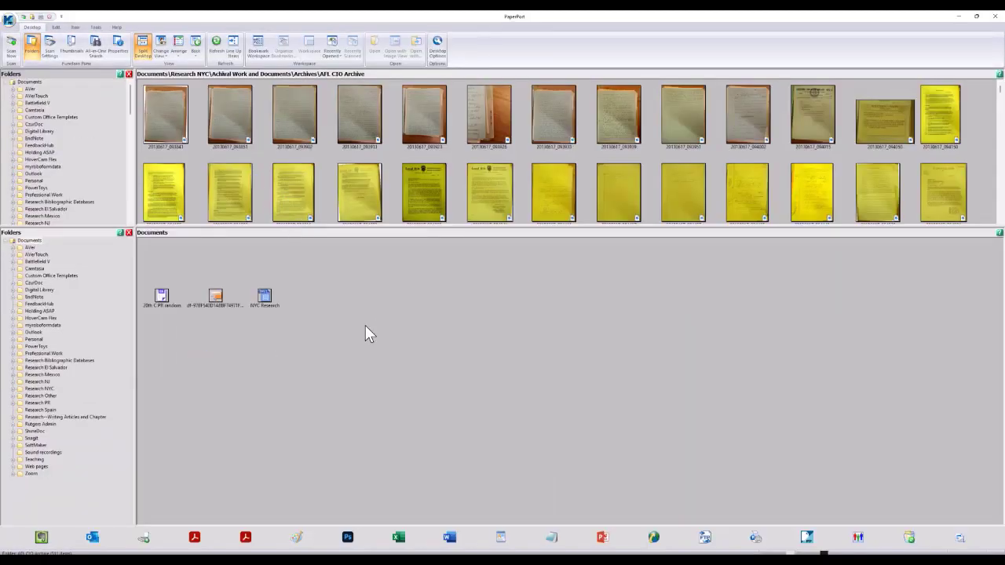
click(375, 206)
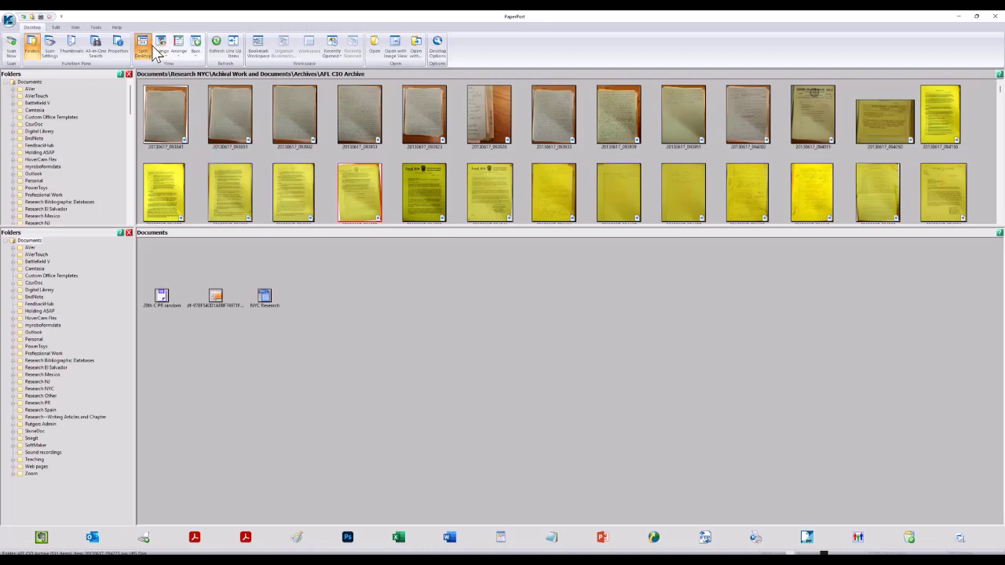
click(95, 28)
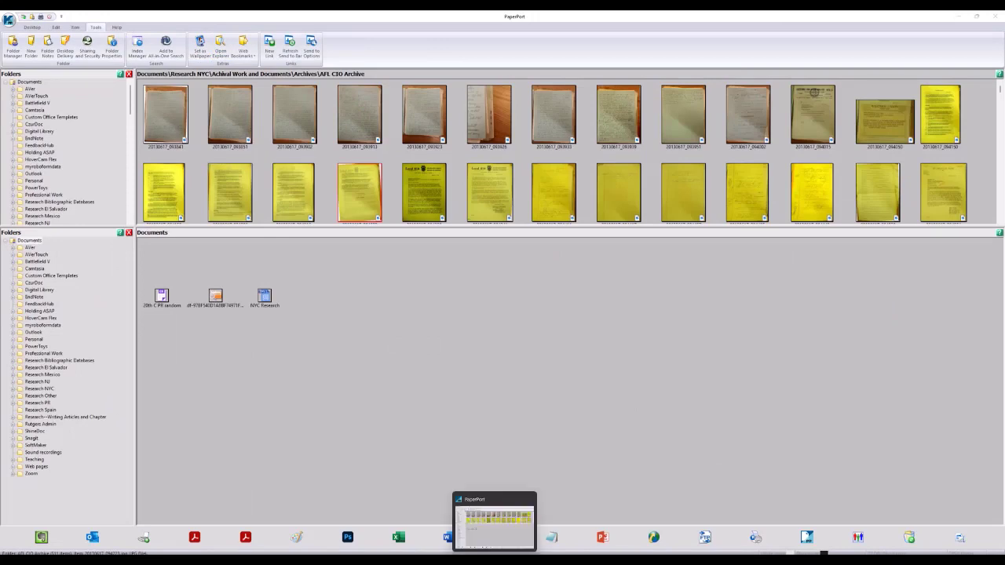
Switch to FileCenter, maximize it and view its account information page
click(502, 537)
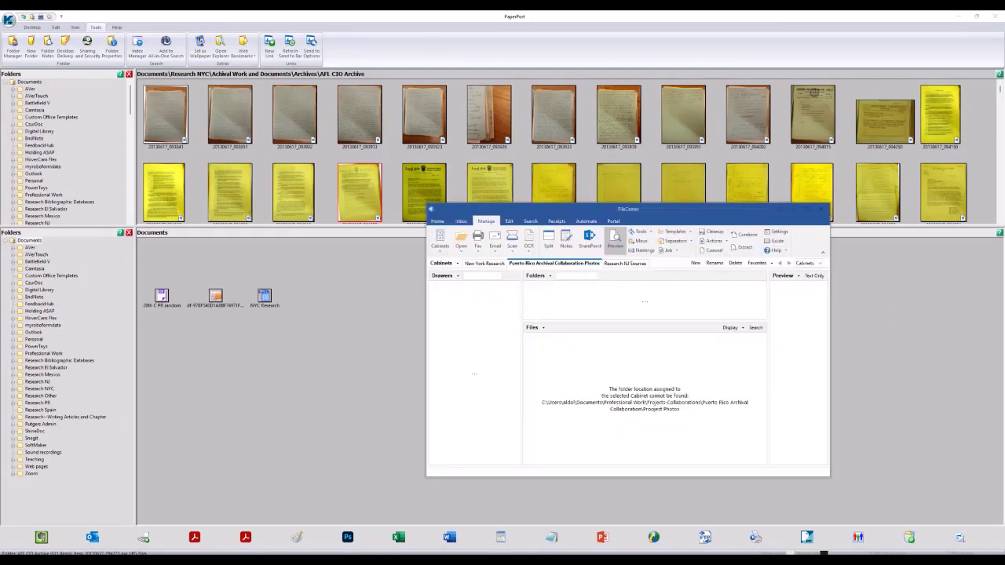
click(805, 210)
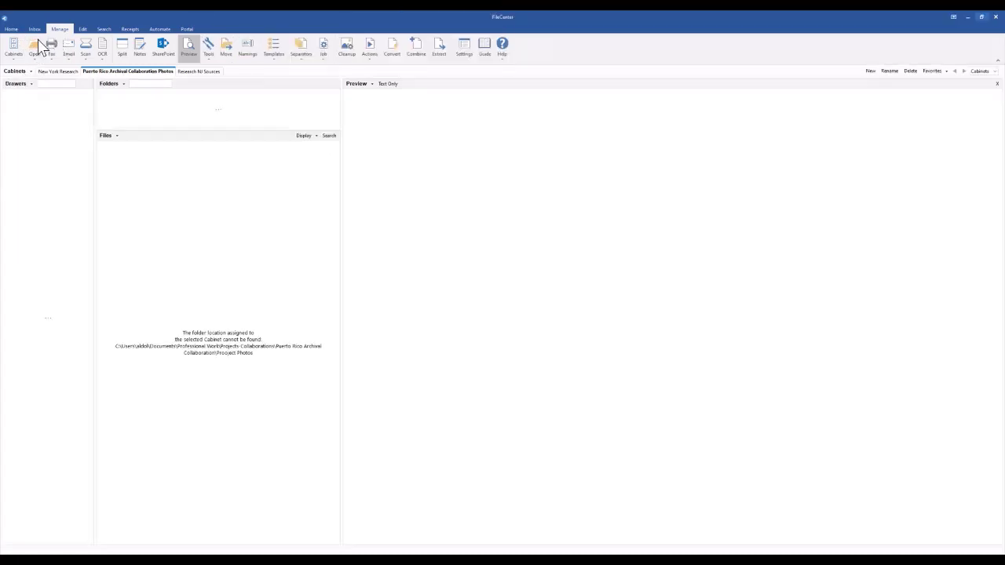
click(11, 30)
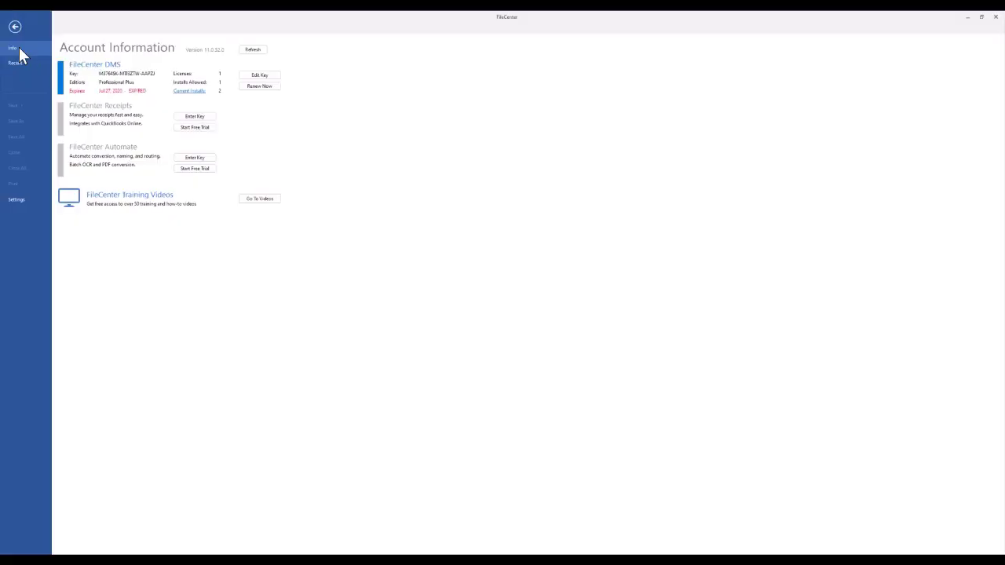
click(19, 32)
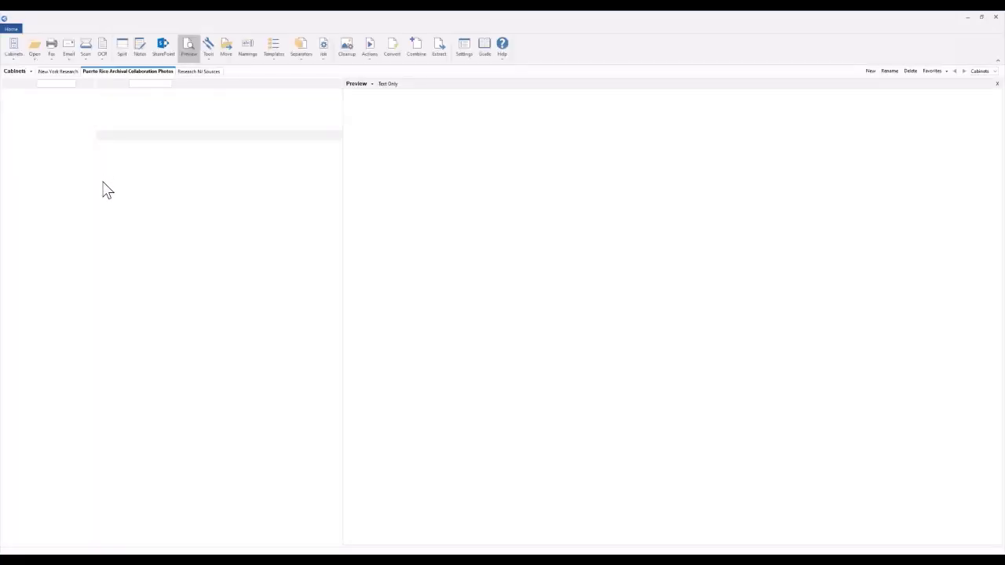
Open the New York Research cabinet in FileCenter and display its New NYC materials drawer
click(15, 49)
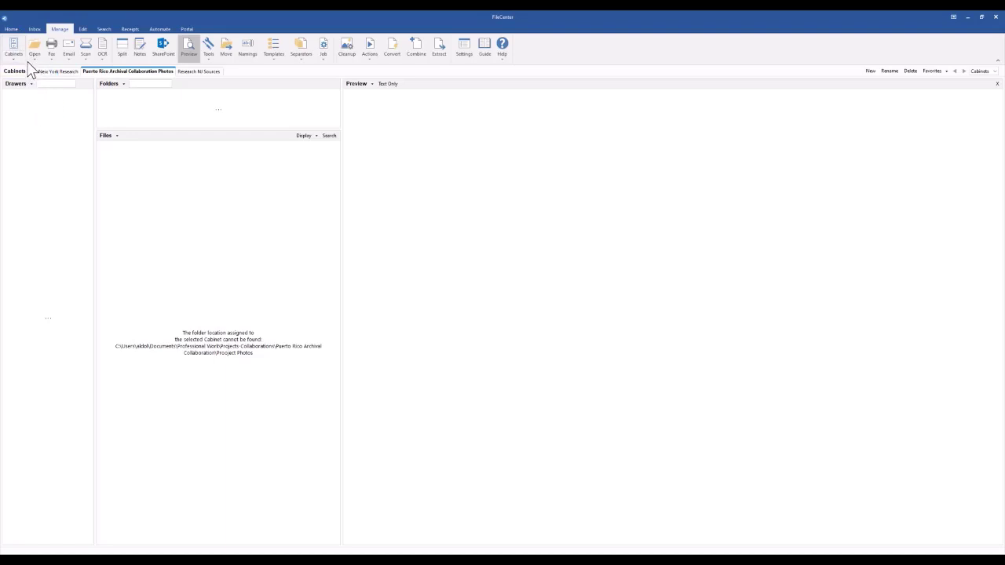
click(55, 72)
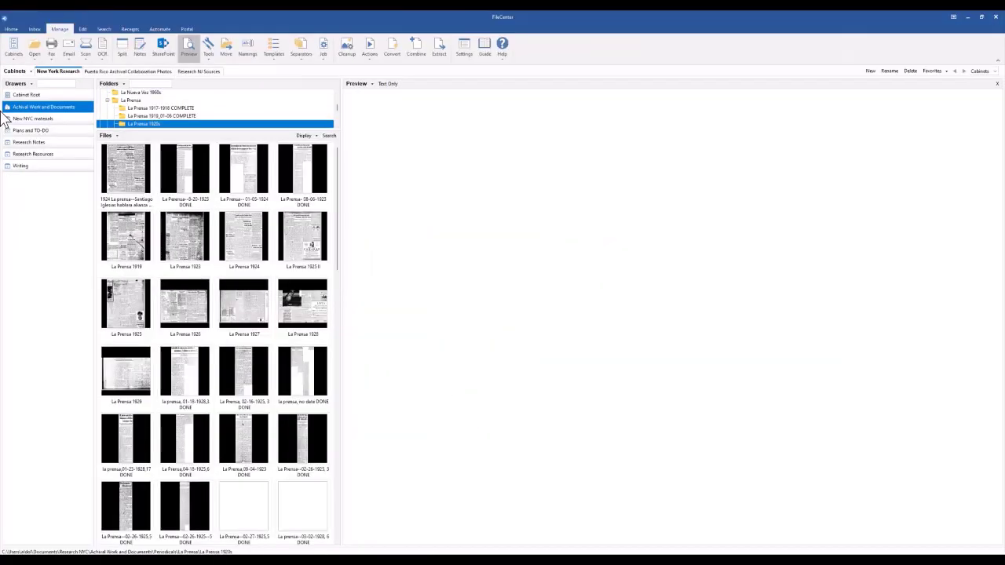
click(31, 119)
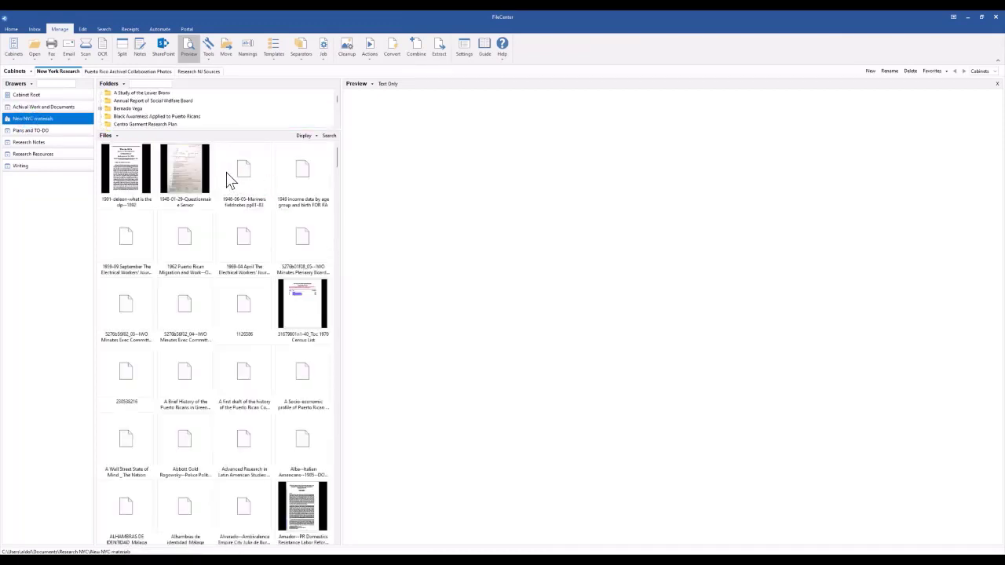
Preview the What the SLP Is and September 1959 Electrical Workers' Journal files, and enlarge the file and folder lists
click(135, 186)
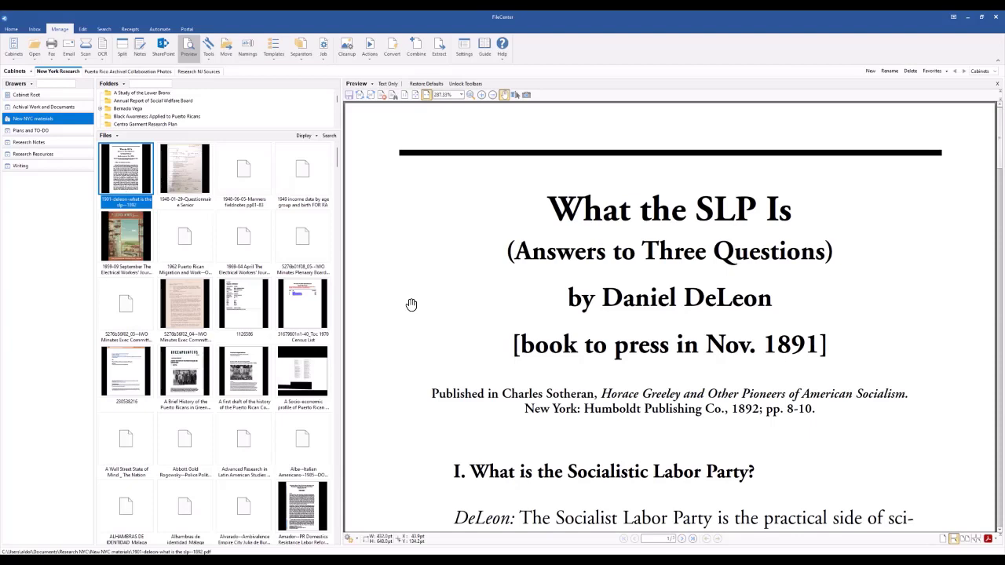
click(142, 258)
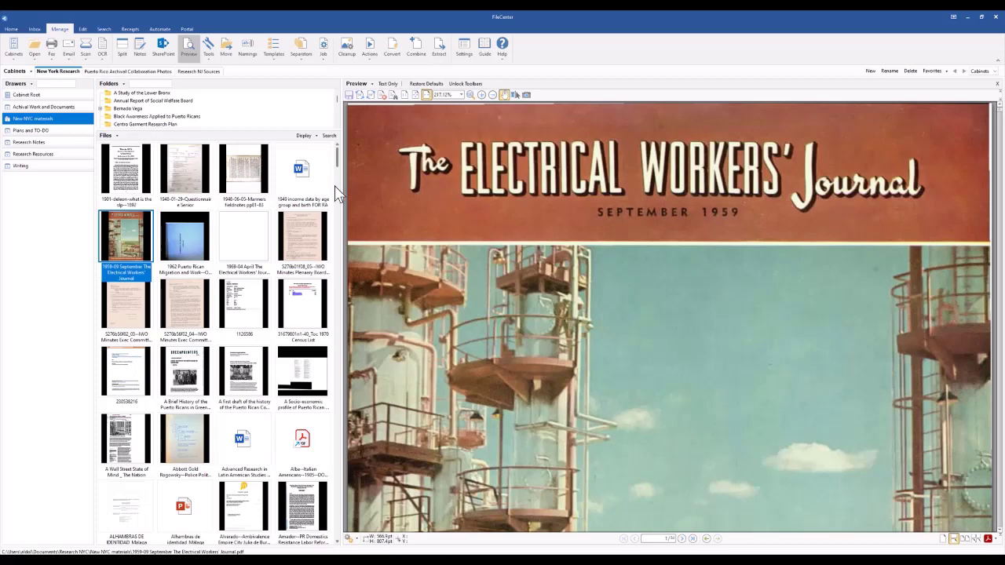
drag(342, 190, 348, 218)
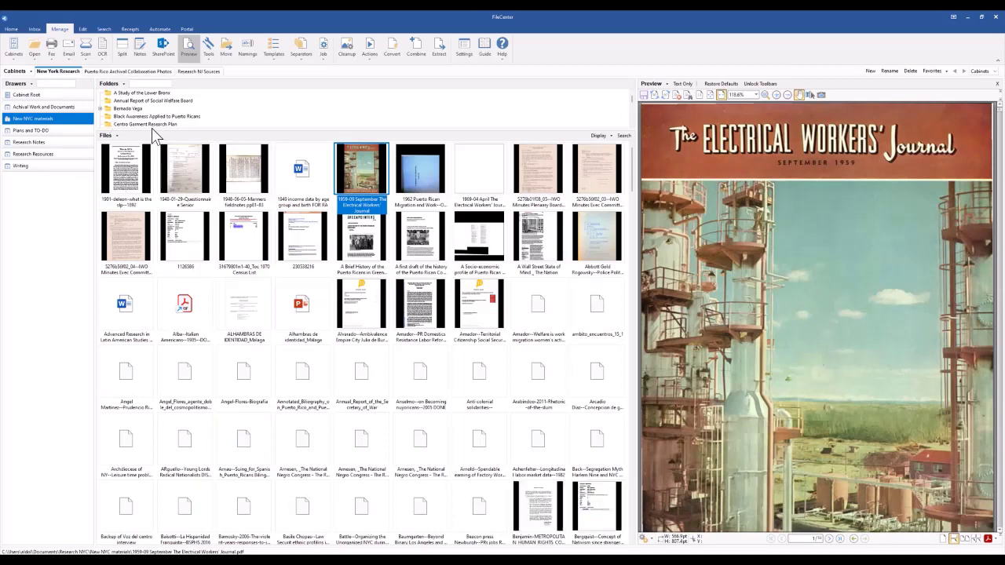
drag(153, 131, 174, 261)
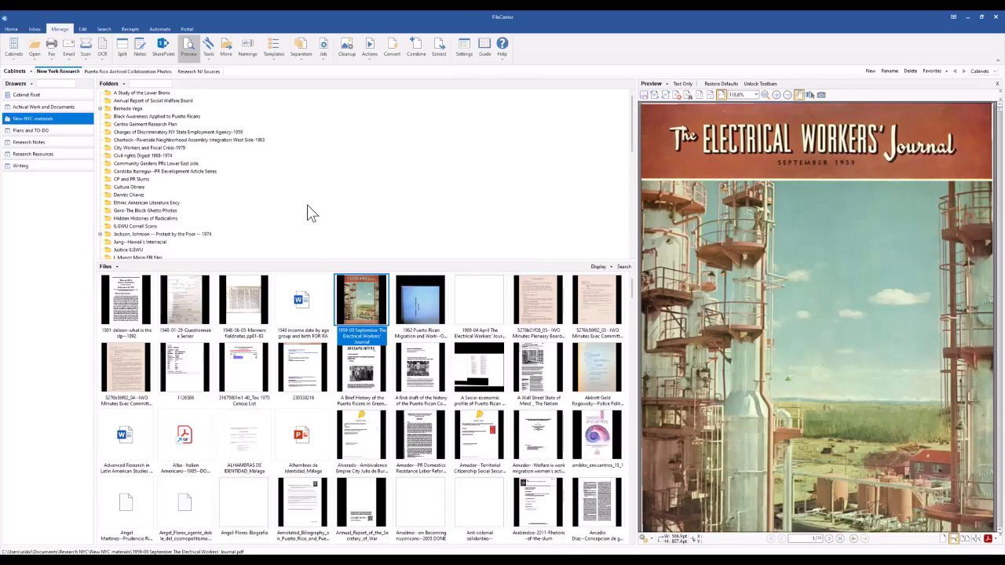
Browse the Lower Bronx study and Community Gardens folders, and the Grafico 1917-1920s folder in the Achival Work and Documents drawer
click(172, 95)
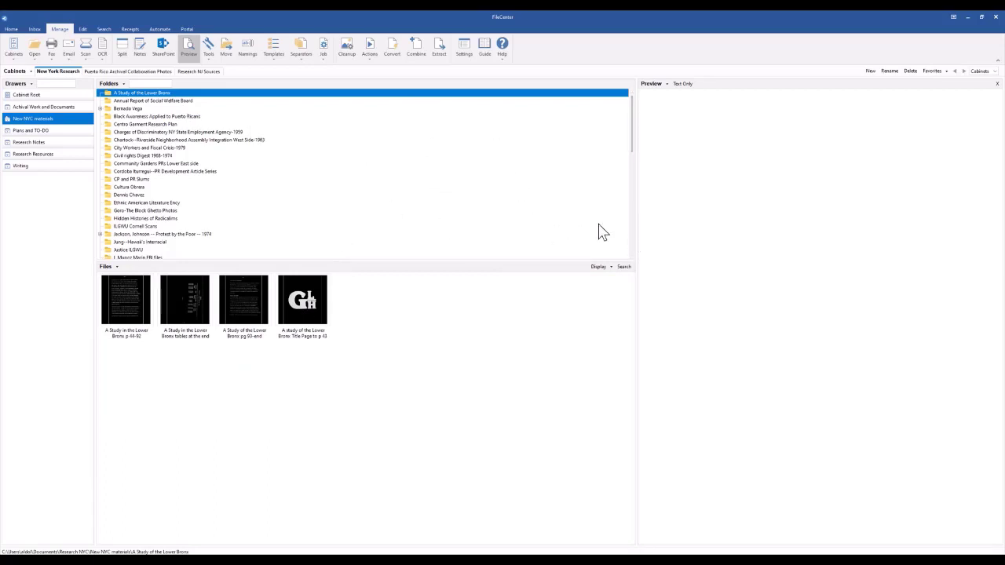
click(174, 164)
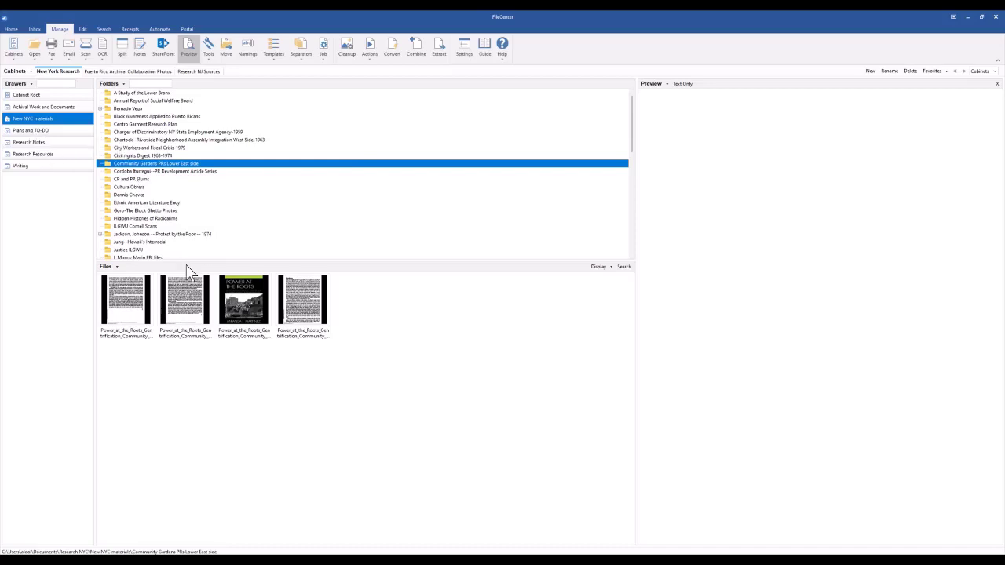
click(66, 110)
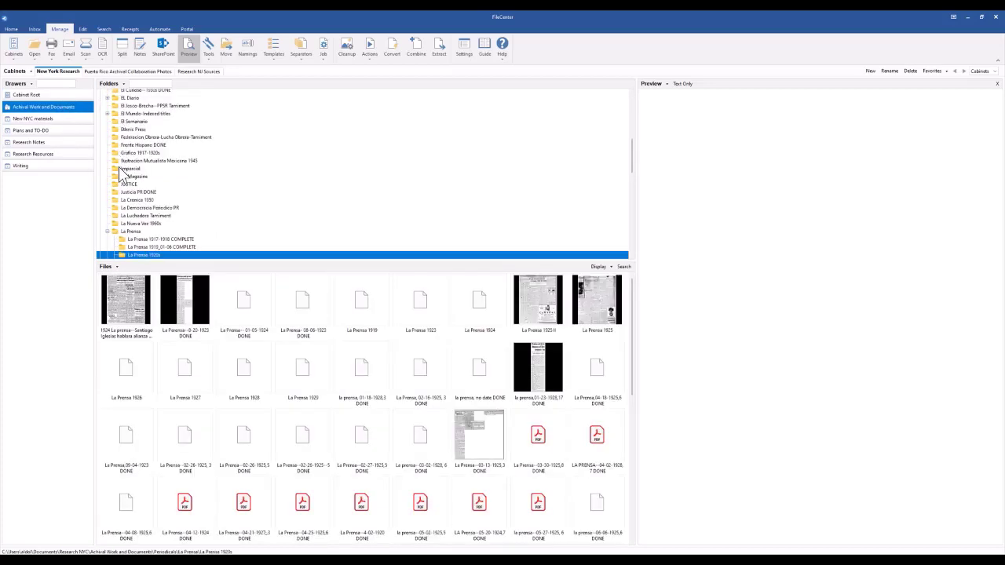
click(130, 154)
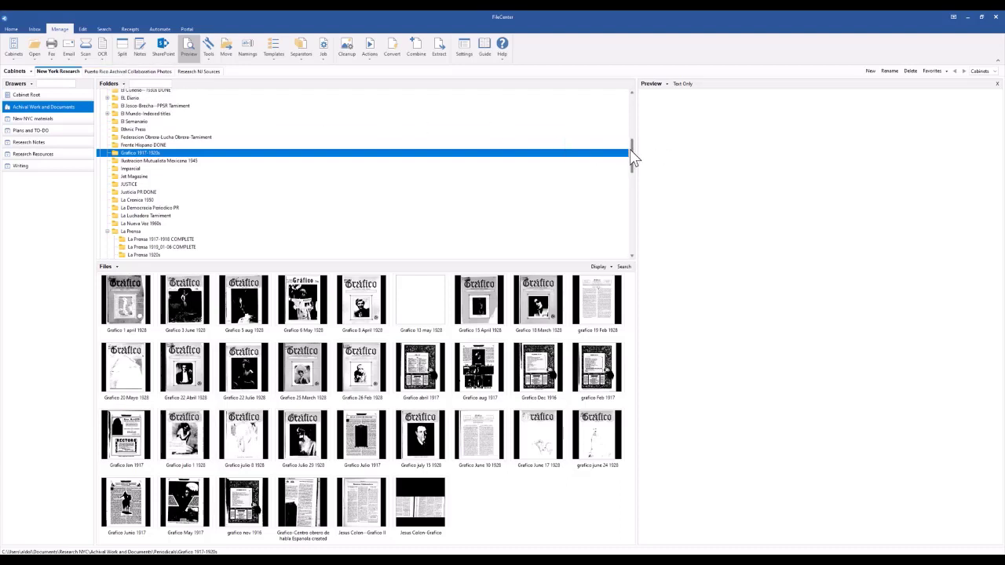
Open the Dpto Trabajo Dec 13 2012 folder under Archives > AGPR and preview image 20121213_131544 in a wider preview area
drag(628, 149, 627, 95)
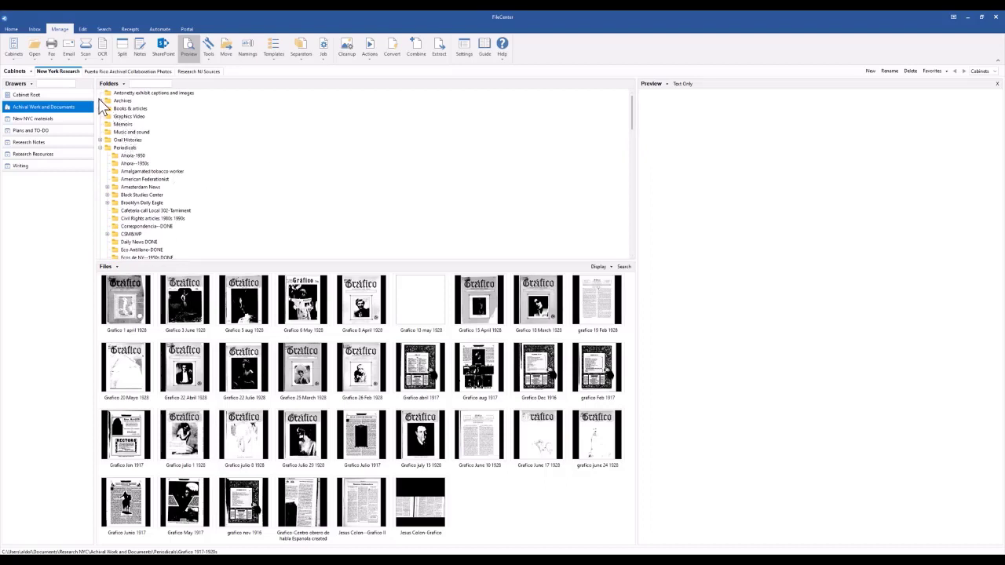
click(99, 100)
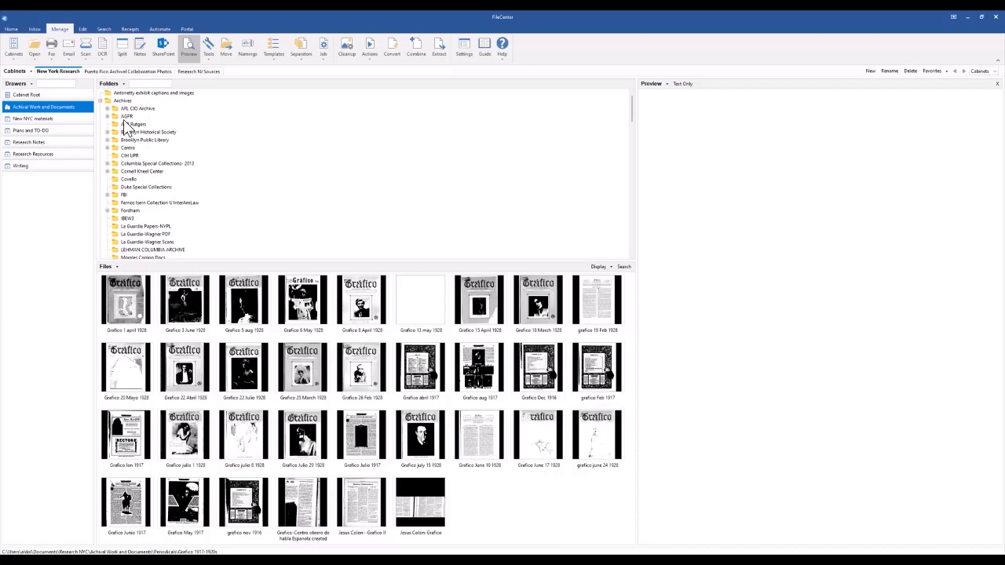
click(107, 116)
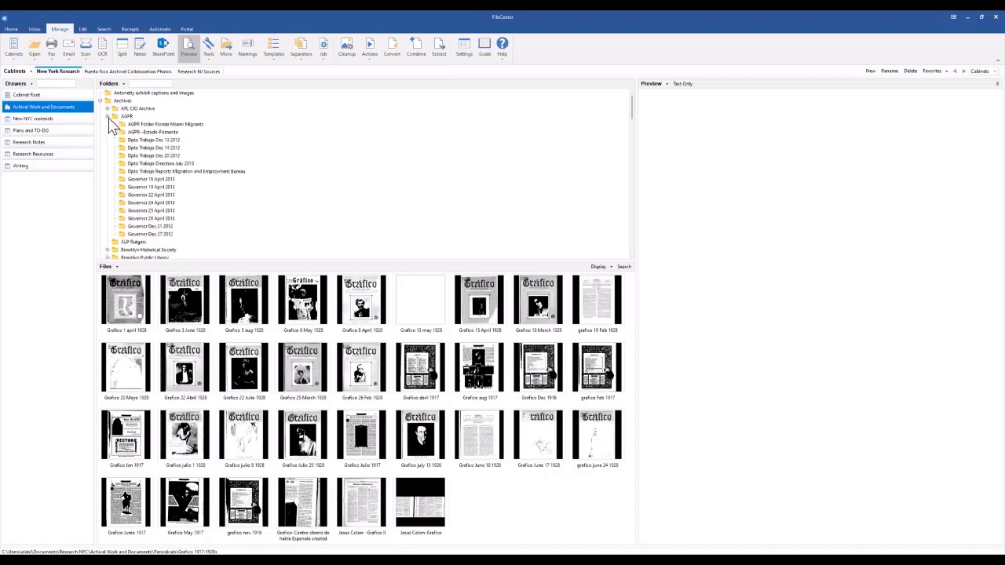
click(142, 140)
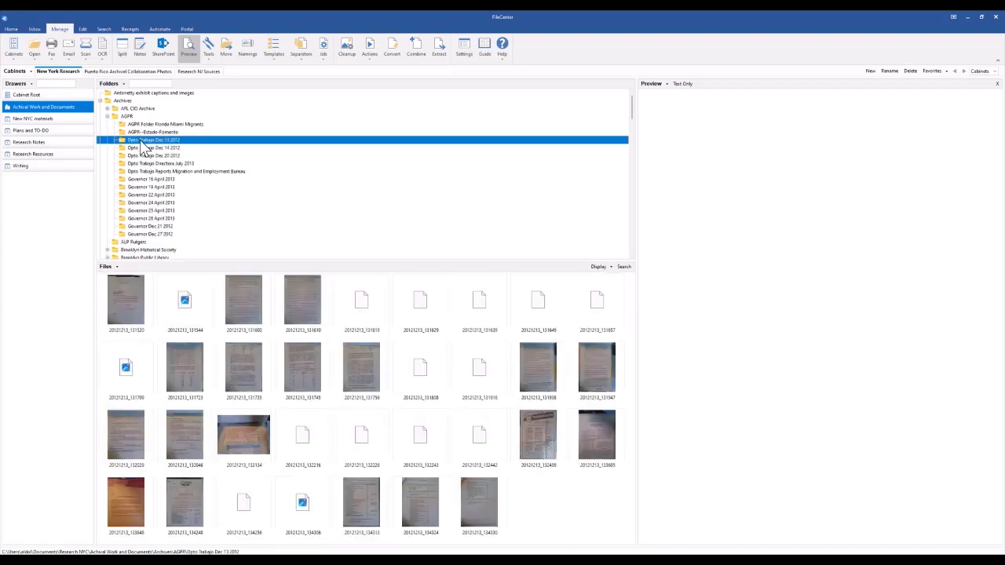
click(201, 297)
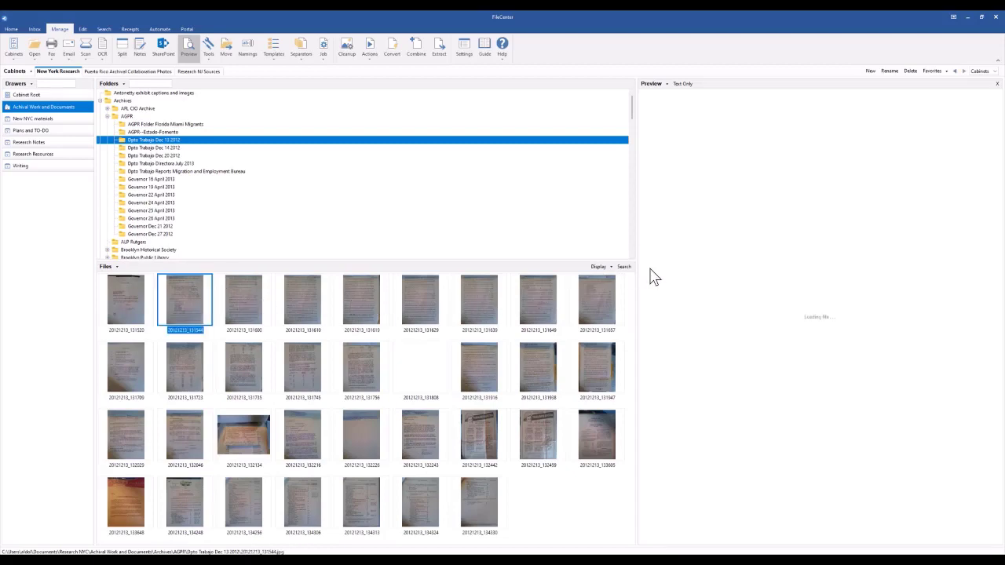
drag(637, 245, 542, 281)
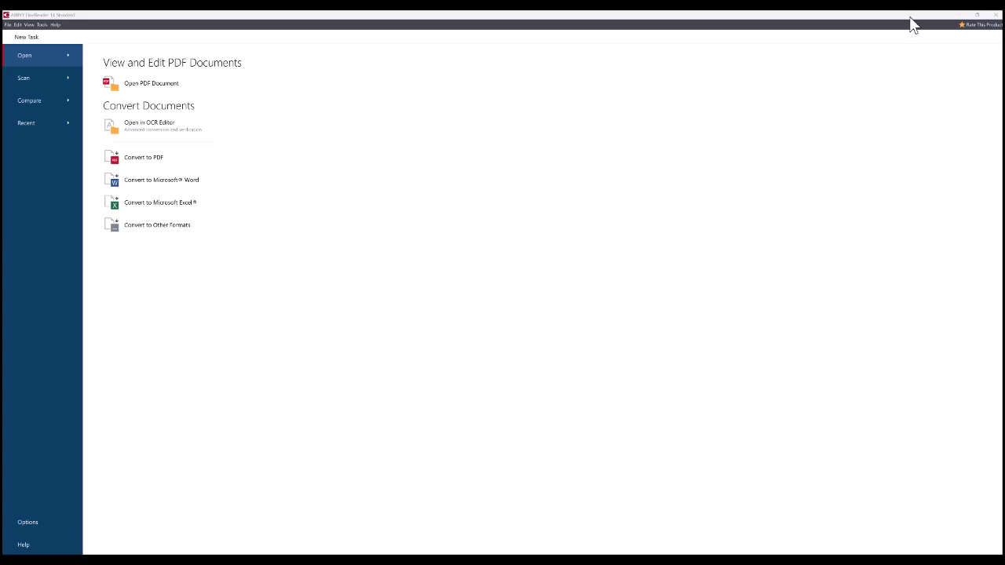
Minimize ABBYY FineReader and open the starred Denon AVRS960H manual in Adobe Acrobat
click(959, 14)
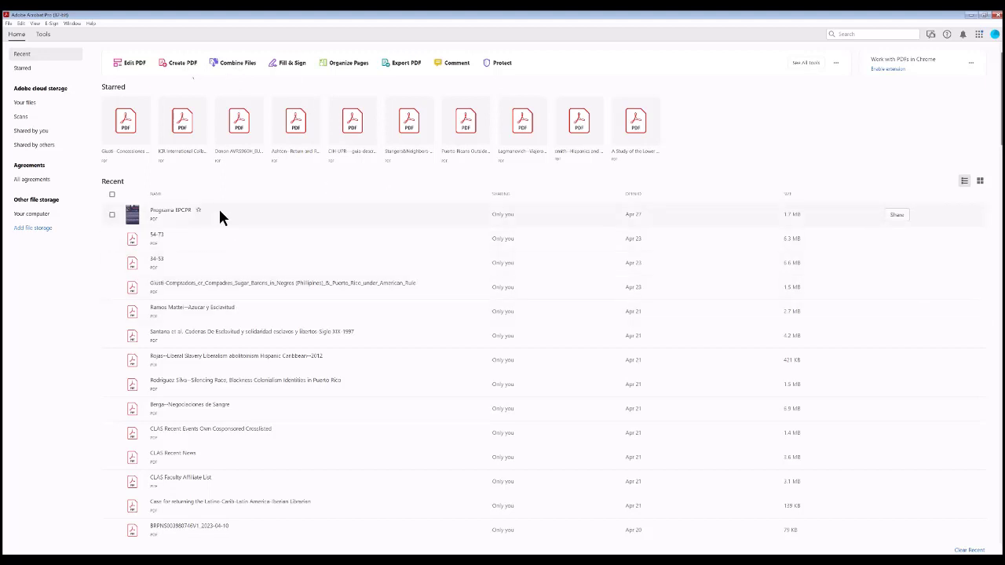
double_click(237, 124)
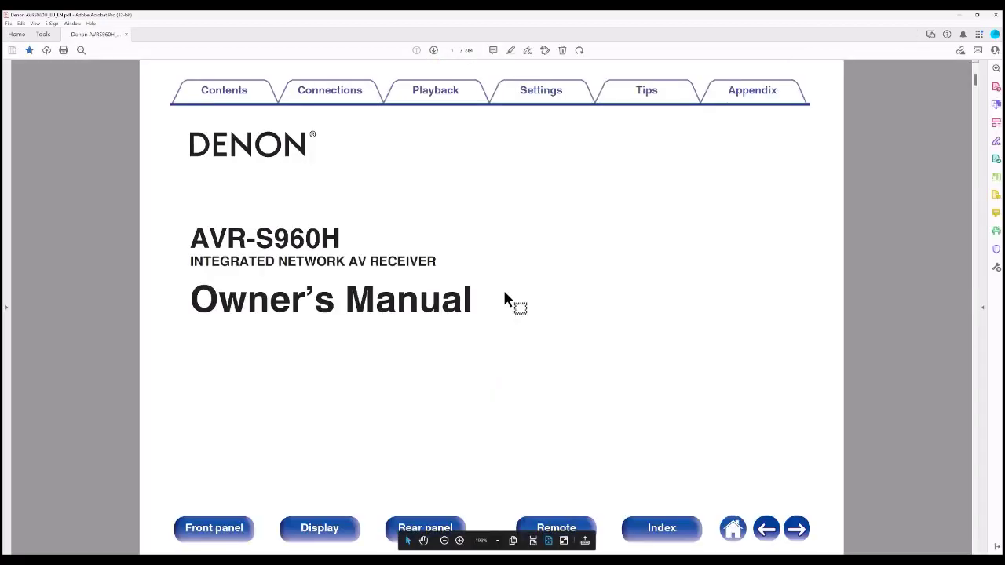
Select the "Owner's Manual" title text on the manual's cover page and clear the selection
drag(191, 308, 430, 297)
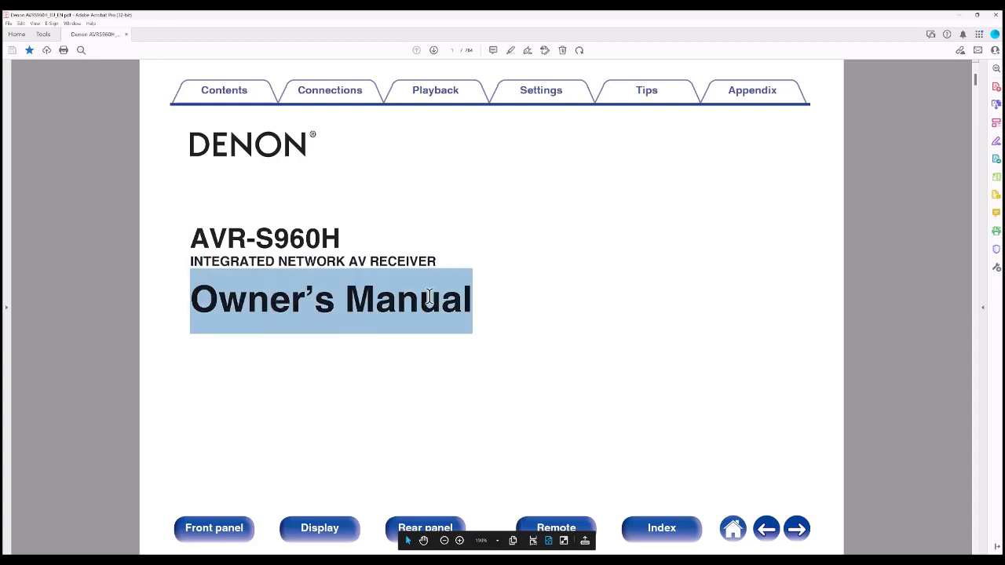
click(464, 305)
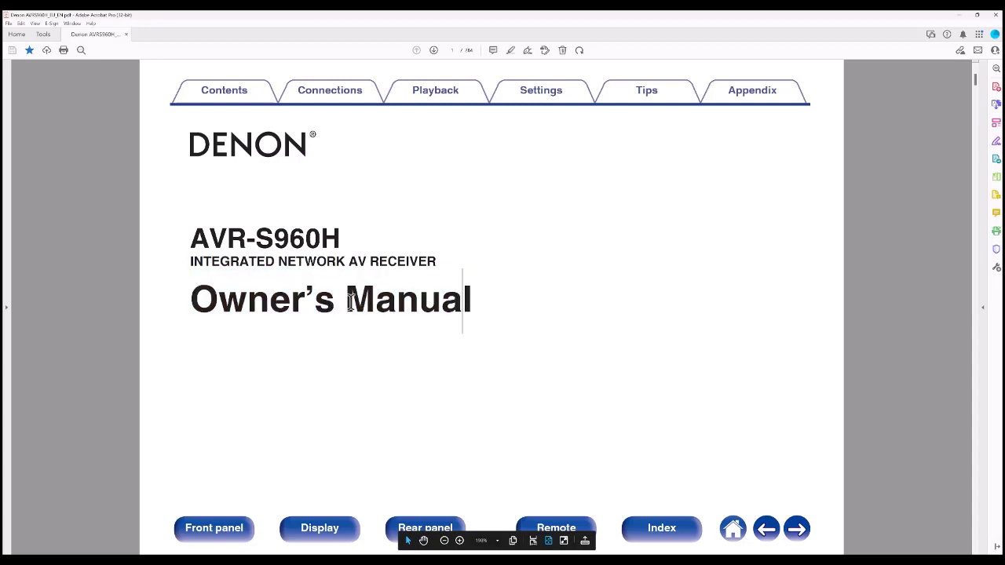
click(441, 305)
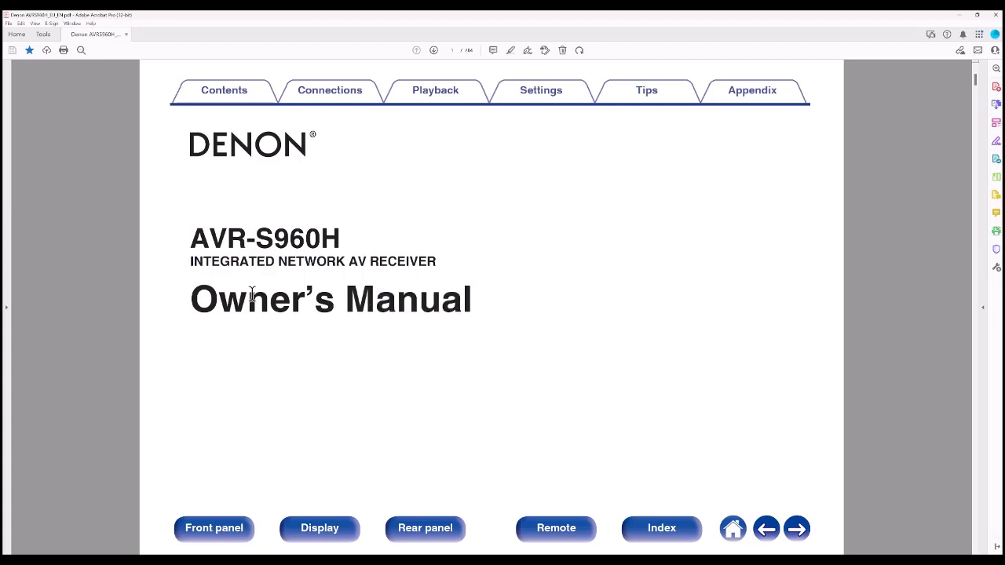
click(368, 304)
Show the labelled tool list beside the manual, view Acrobat's complete tool collection and minimize Acrobat
click(982, 306)
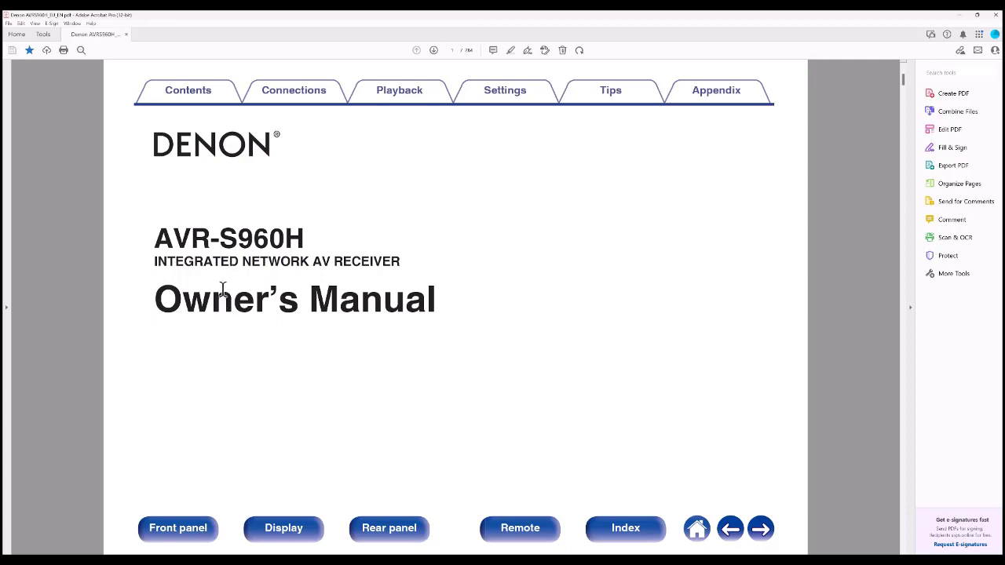
click(44, 35)
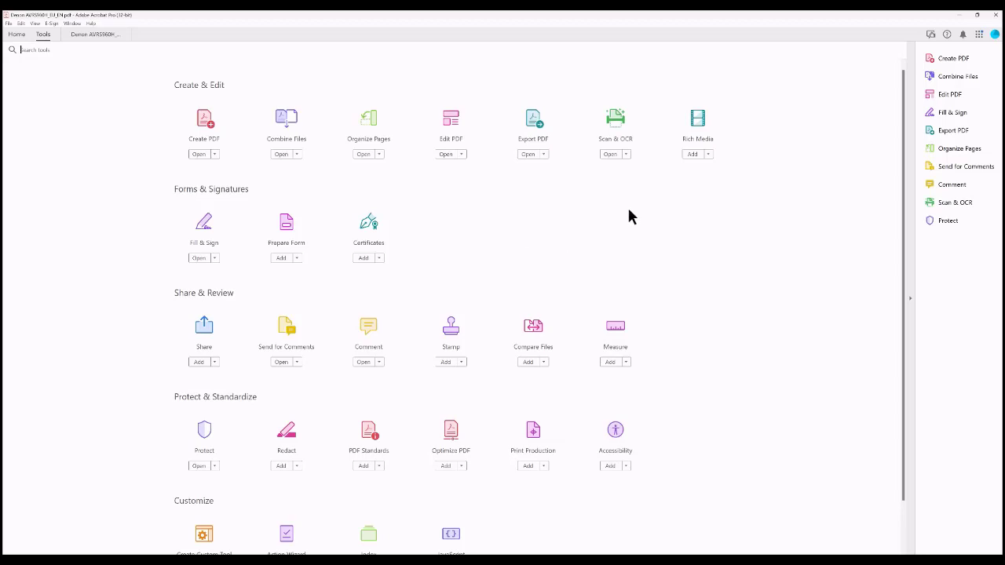
click(959, 15)
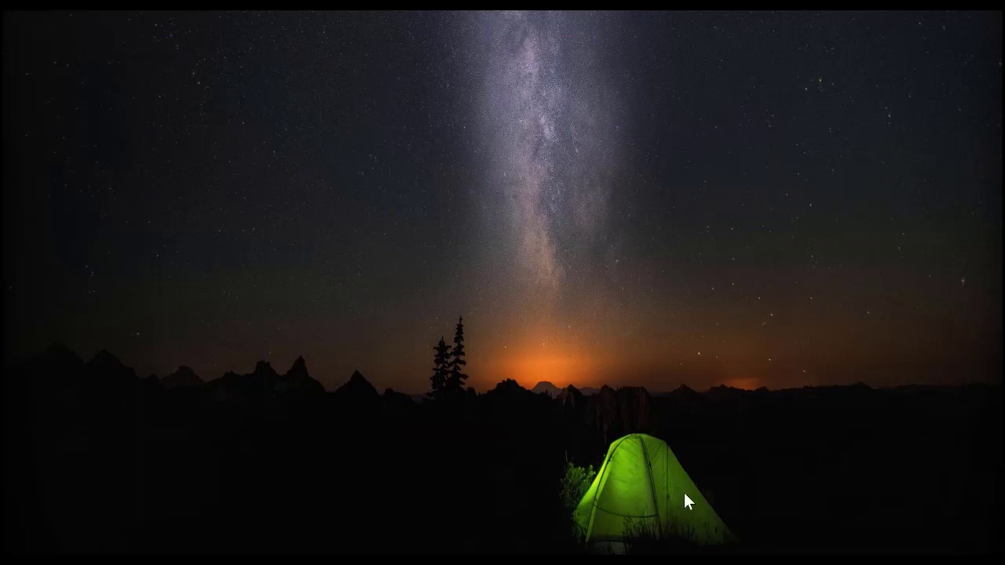
Switch to Evernote and maximize its window
click(582, 550)
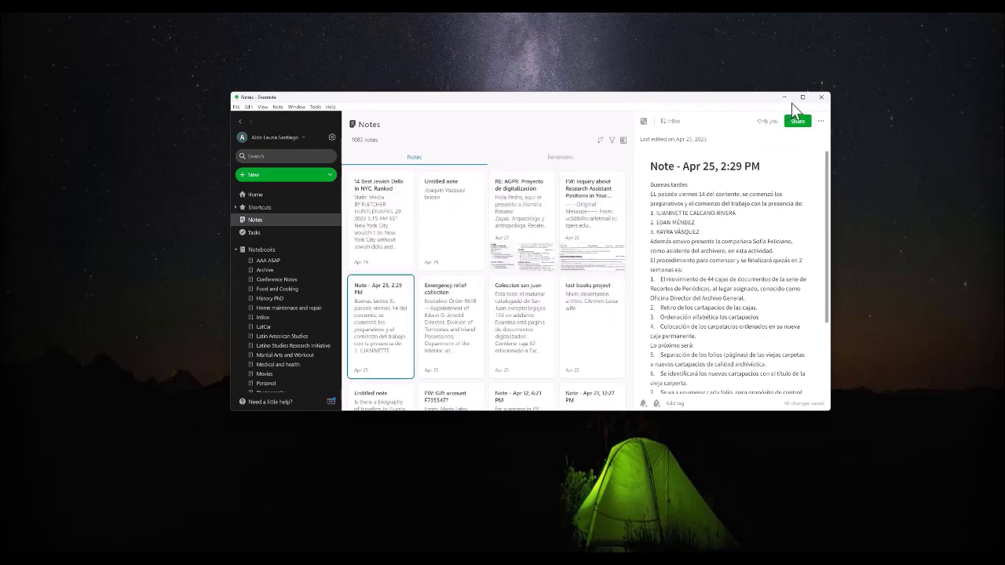
click(803, 99)
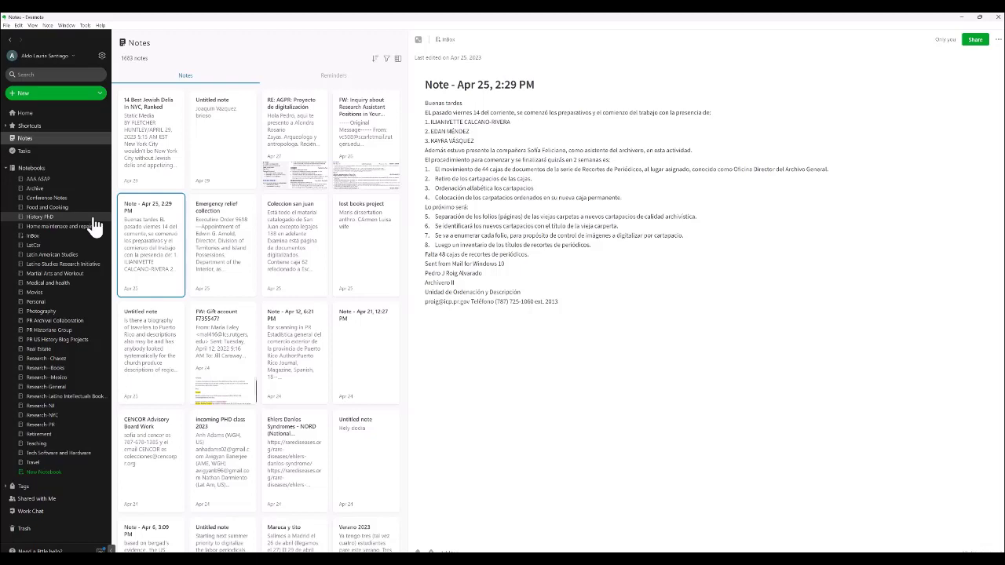
View the overview of all notebooks and look into the Archive and Food and Cooking notebooks
click(40, 170)
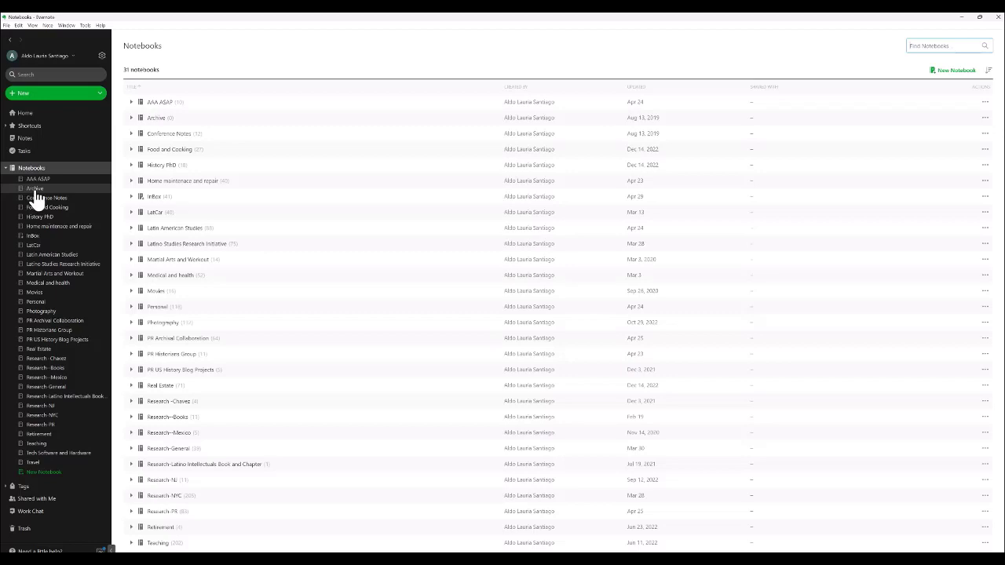
click(35, 191)
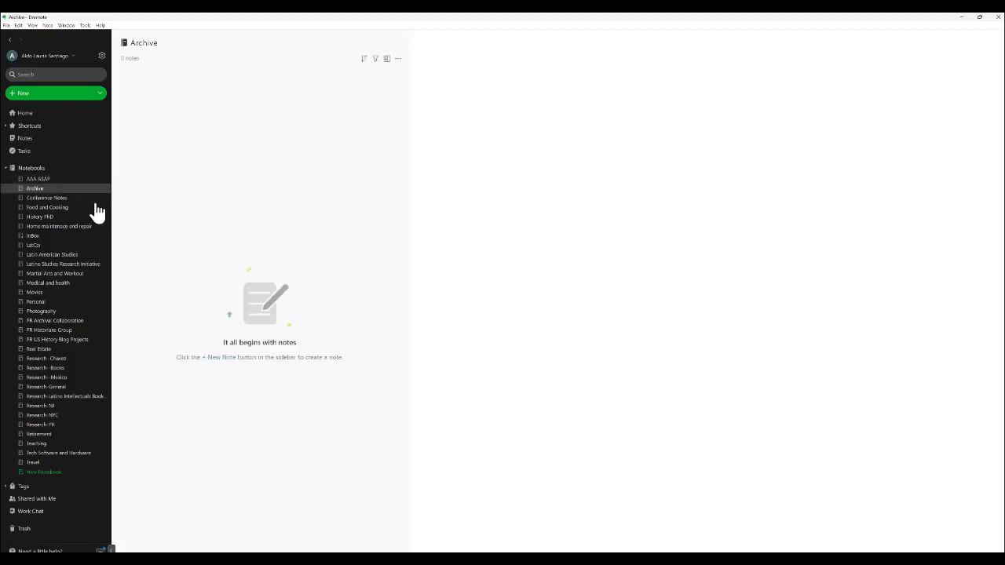
click(70, 209)
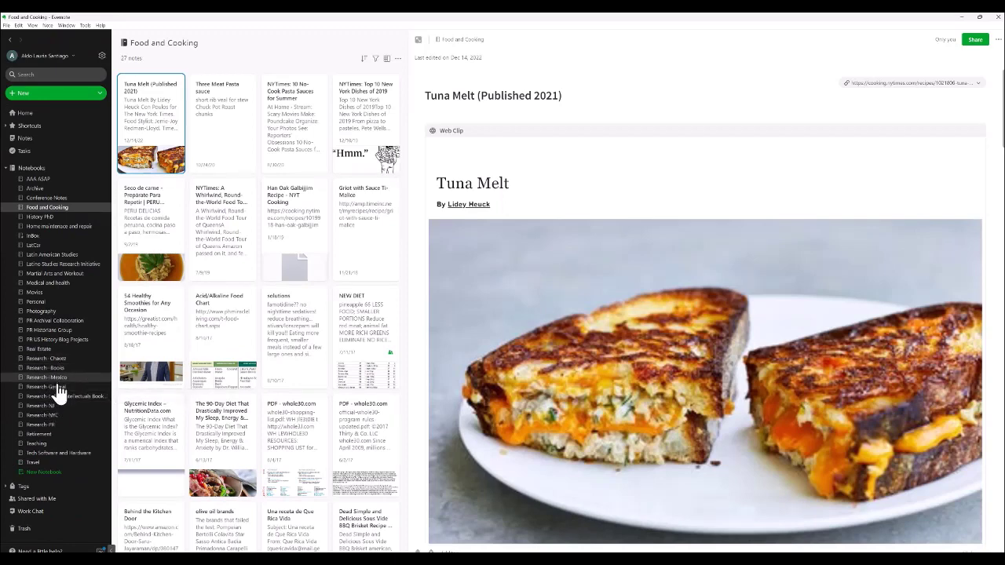
Open the Research-NYC notebook and view its "RA list original and full" note
click(52, 415)
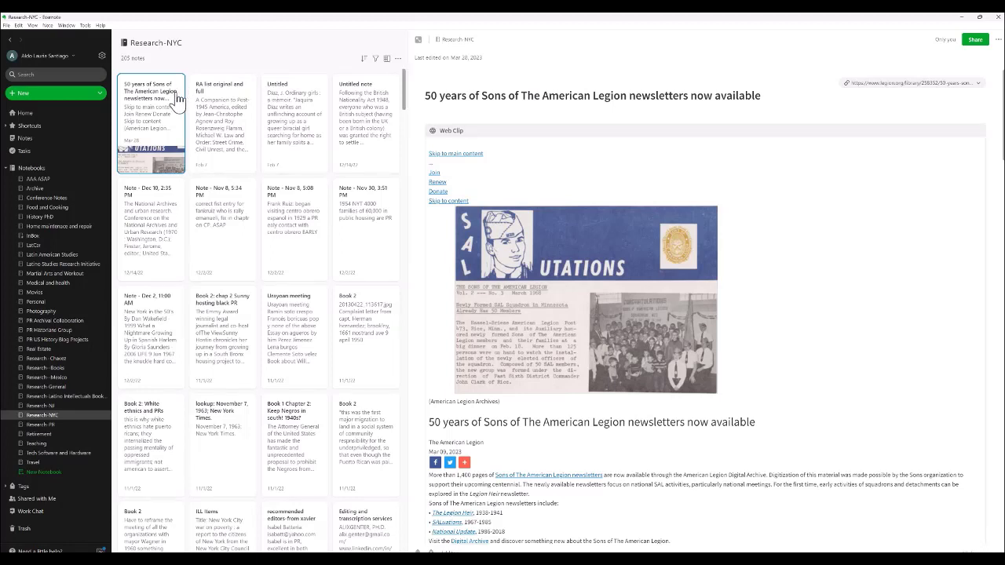
click(206, 143)
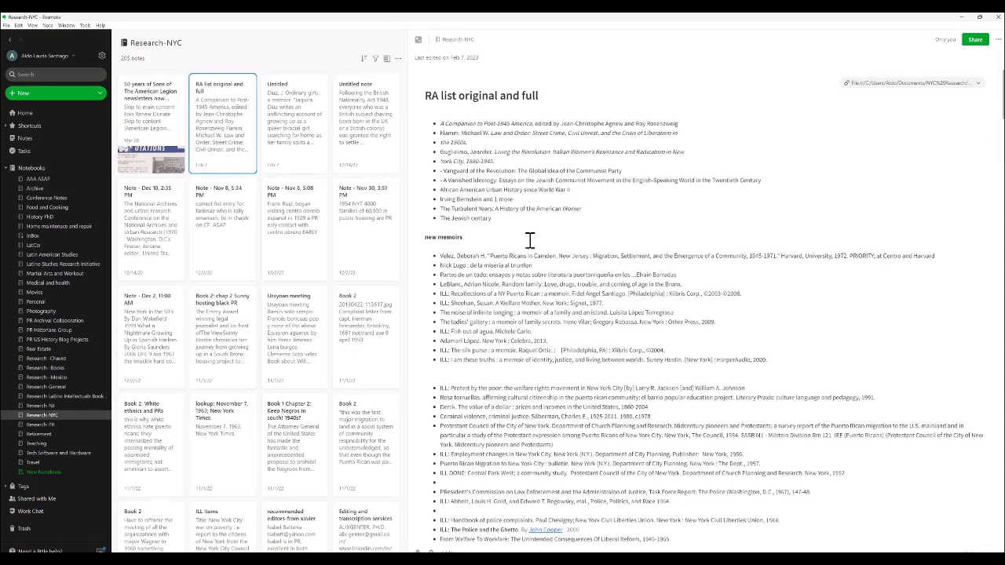
Delete the signature block and its links from the end of the untitled note about the memoir Ordinary girls
click(303, 162)
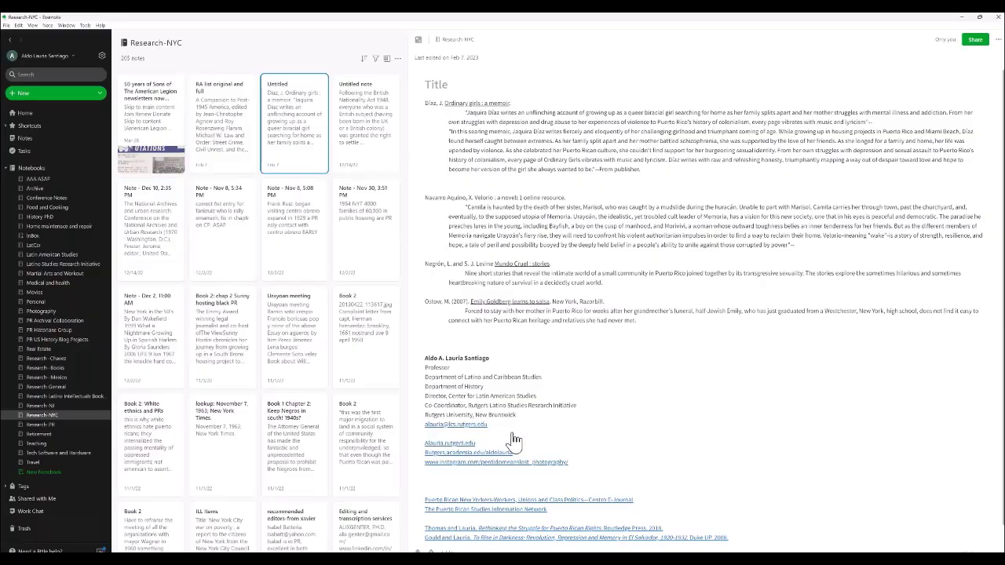
click(426, 358)
key(shift+Down)
key(shift+Down)
key(shift+Down)
key(shift+Down)
key(shift+Down)
key(shift+Down)
key(shift+Down)
key(shift+Down)
key(shift+Down)
key(shift+Down)
key(shift+Down)
key(shift+Down)
key(shift+Down)
key(shift+Down)
key(shift+Down)
key(shift+Down)
key(shift+Down)
key(shift+Down)
key(shift+Down)
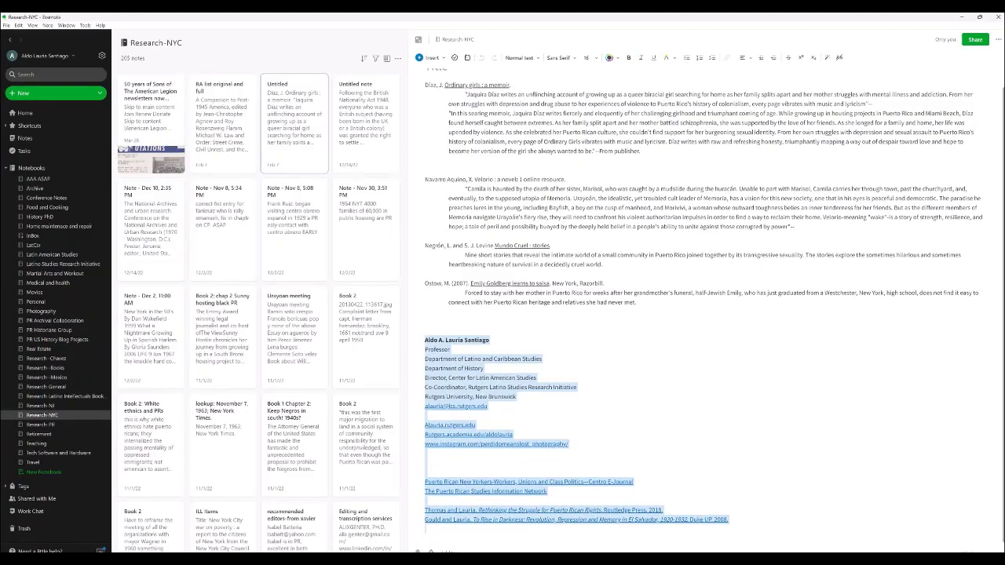
key(BackSpace)
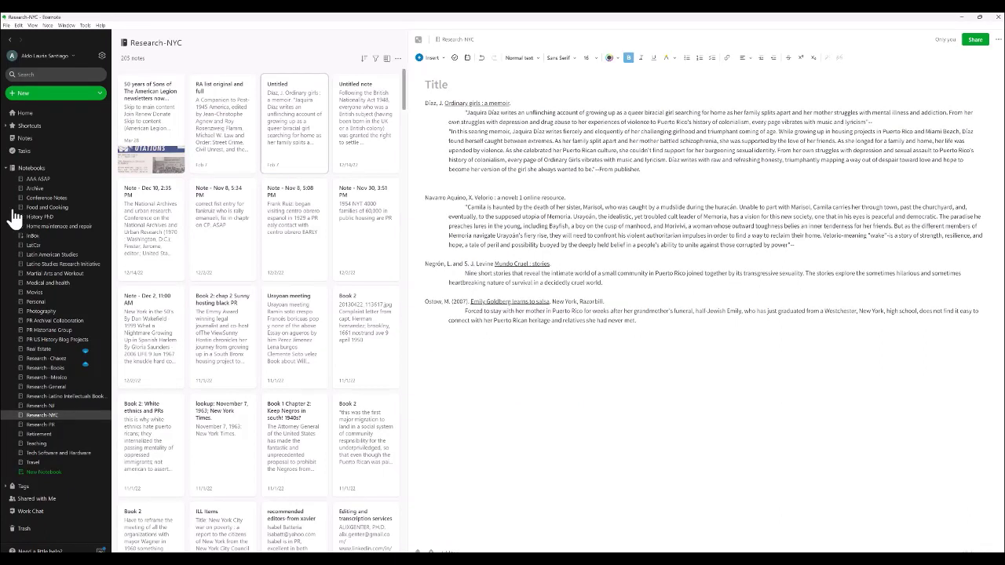
View the Nov 8, 5:08 PM note, select its title, and view the Nov 30, 3:51 PM note
click(279, 251)
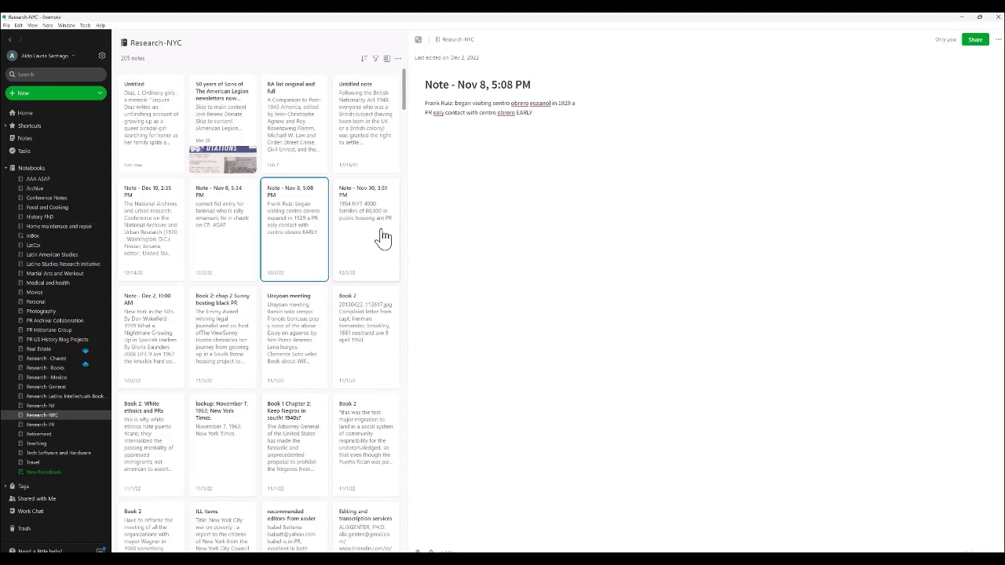
drag(531, 84, 424, 84)
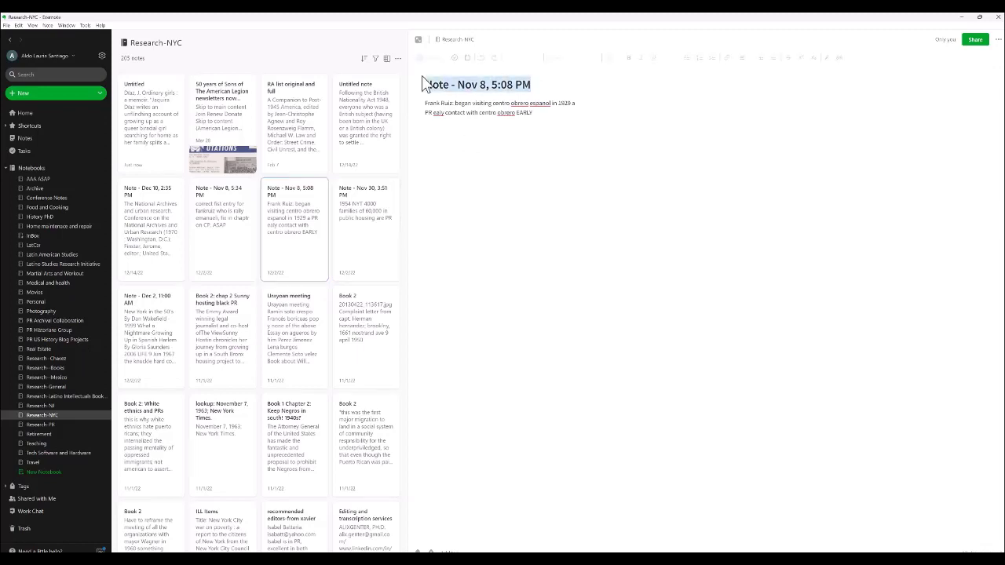
click(376, 255)
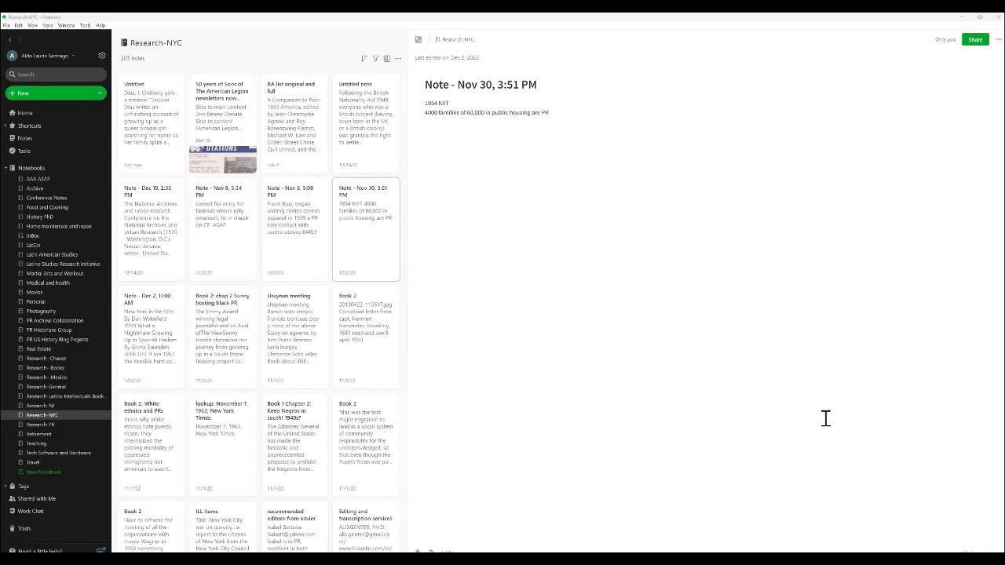
Minimize Evernote, open Notion in a maximized window, and log in with the Google account to show the Getting Started page
click(964, 19)
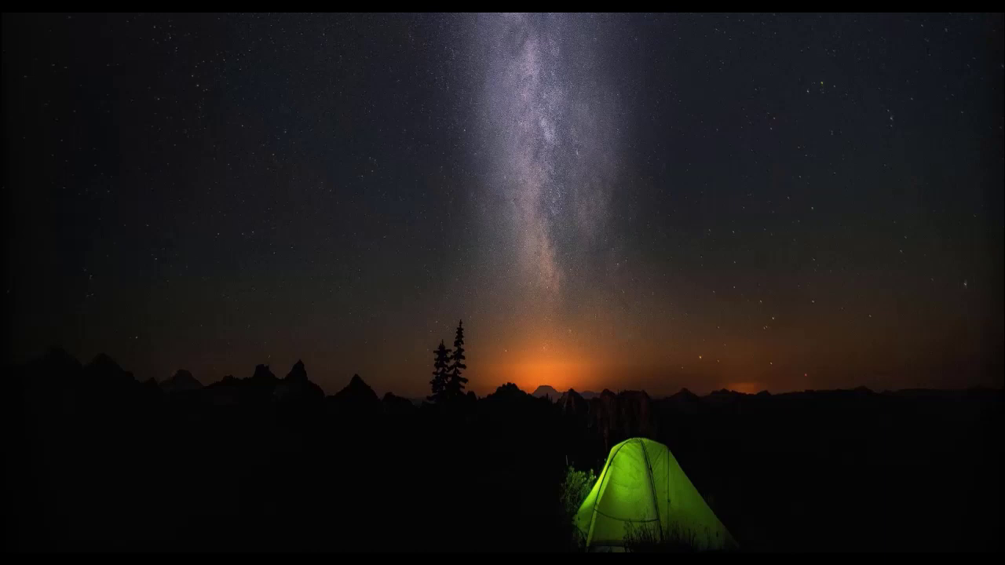
click(578, 534)
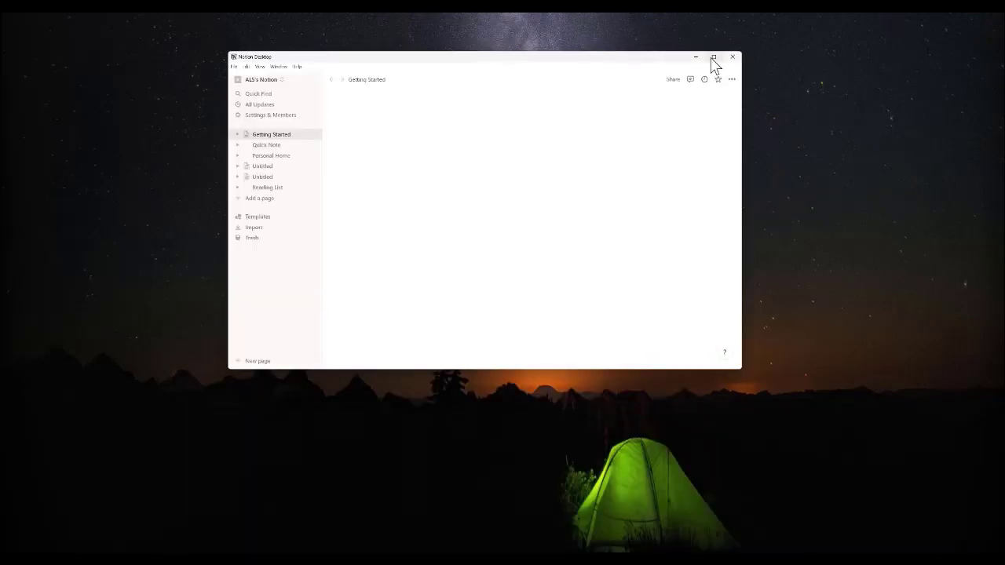
click(711, 53)
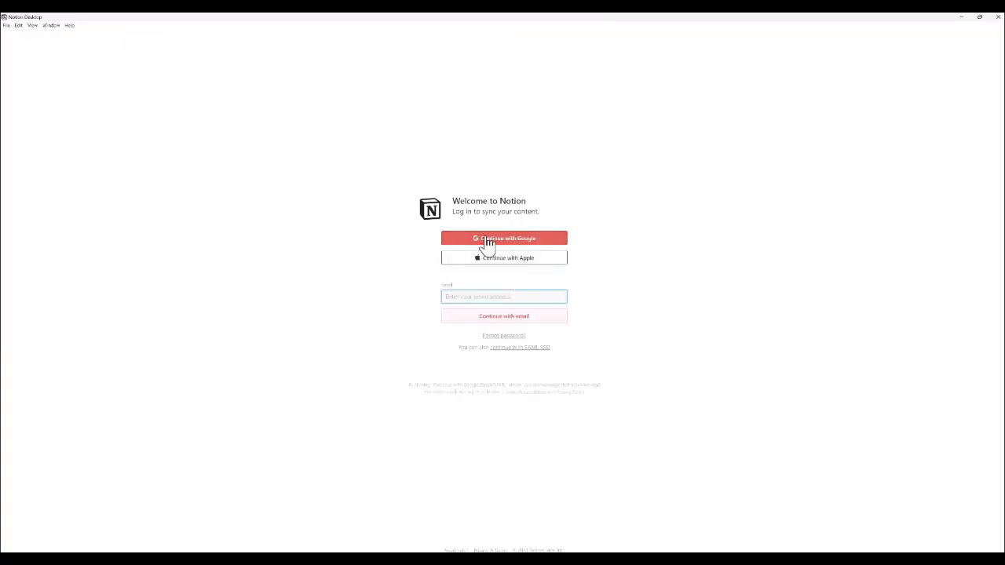
click(487, 240)
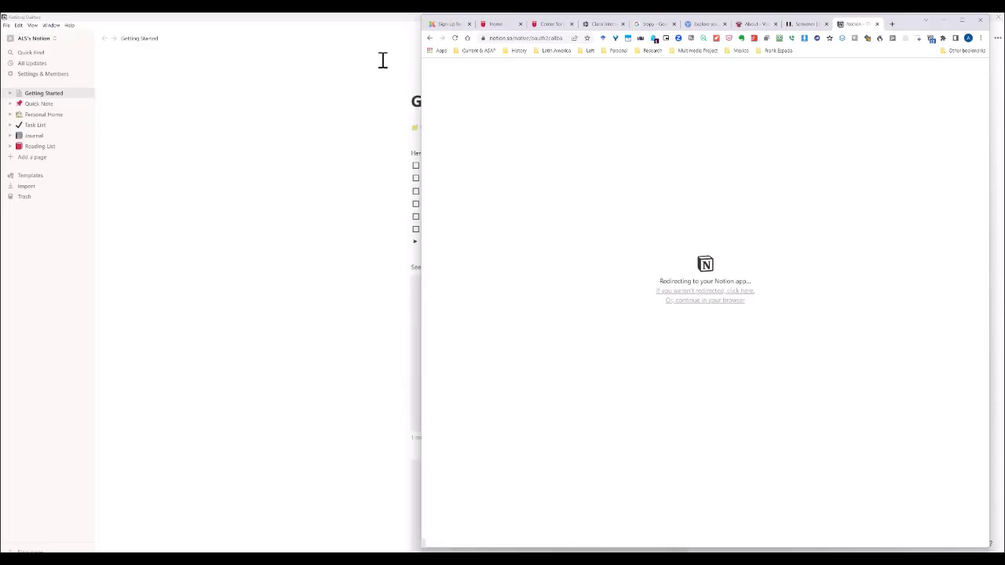
click(364, 28)
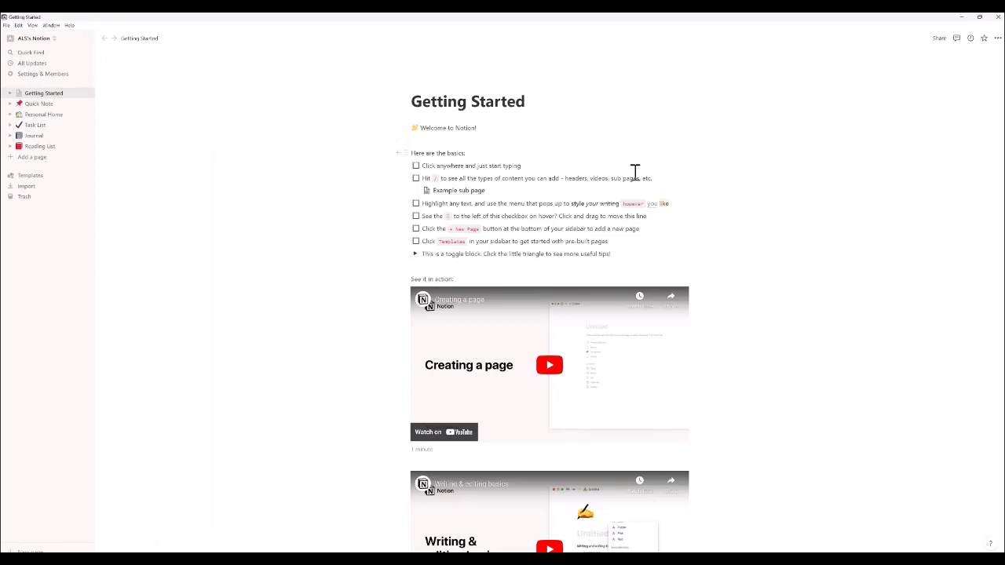
Close Notion and its leftover redirect page in the browser, and minimize the browser window
click(998, 19)
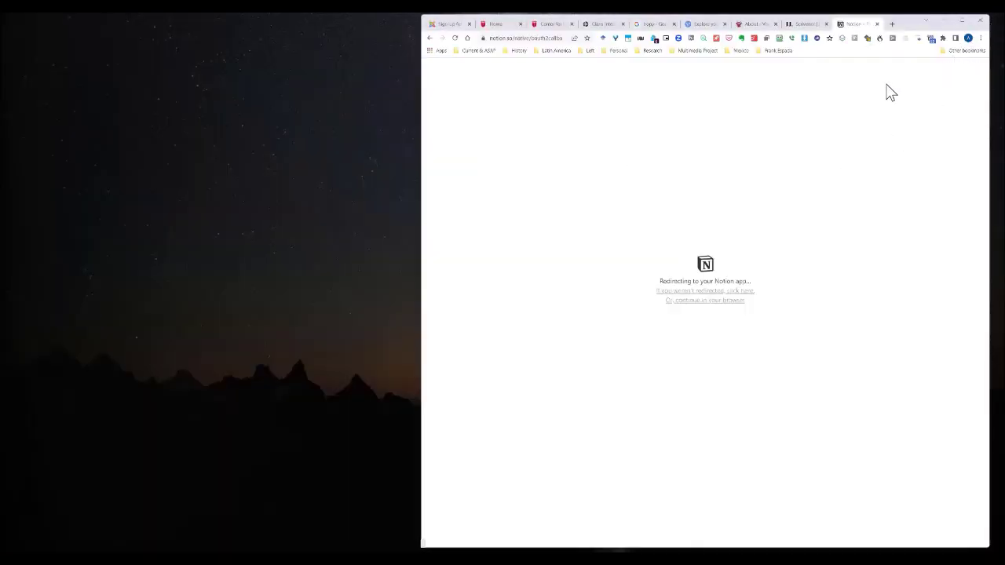
click(877, 24)
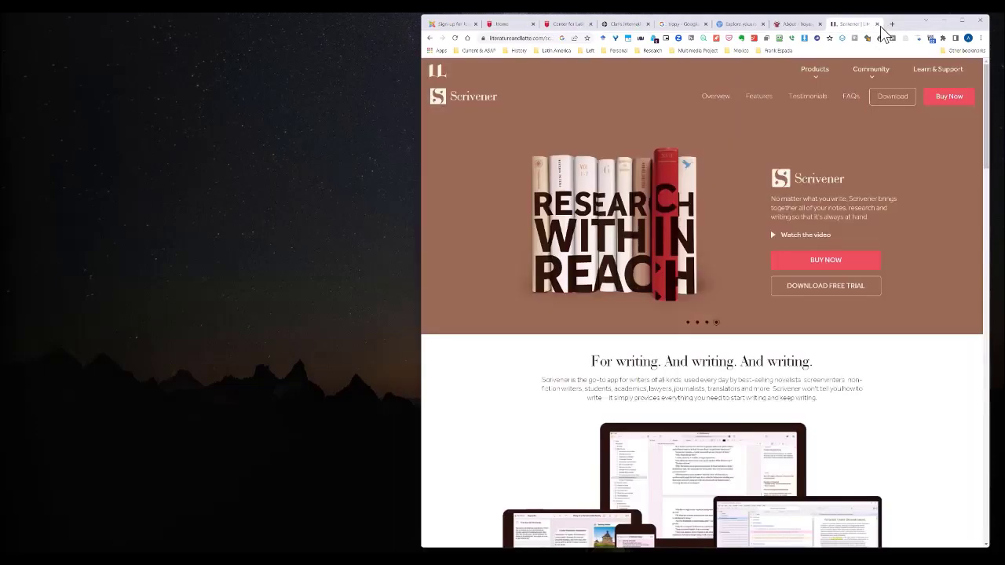
click(944, 21)
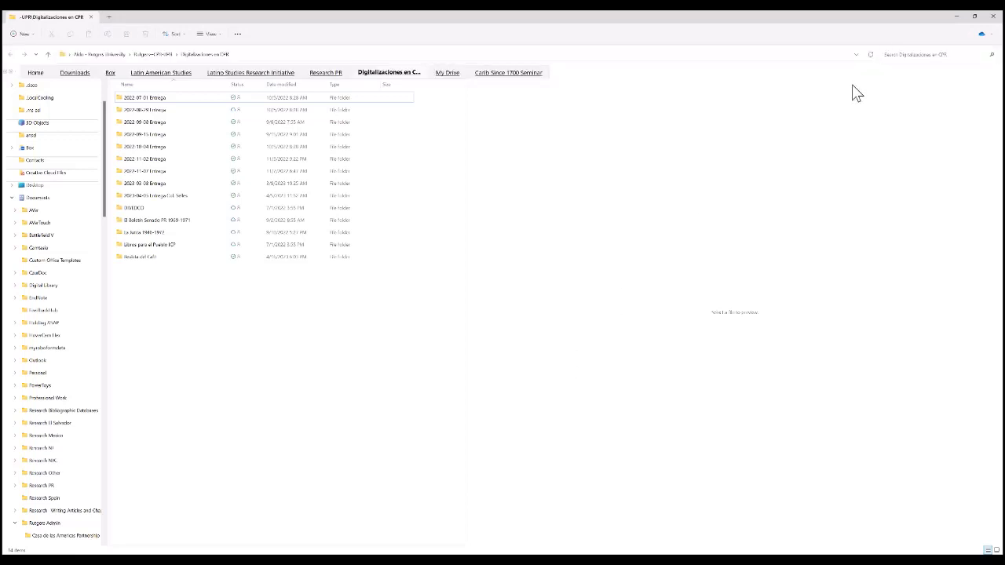
Search the Digitalizaciones en CPR folder in File Explorer for *.pdf, and return to the folder listing
click(907, 54)
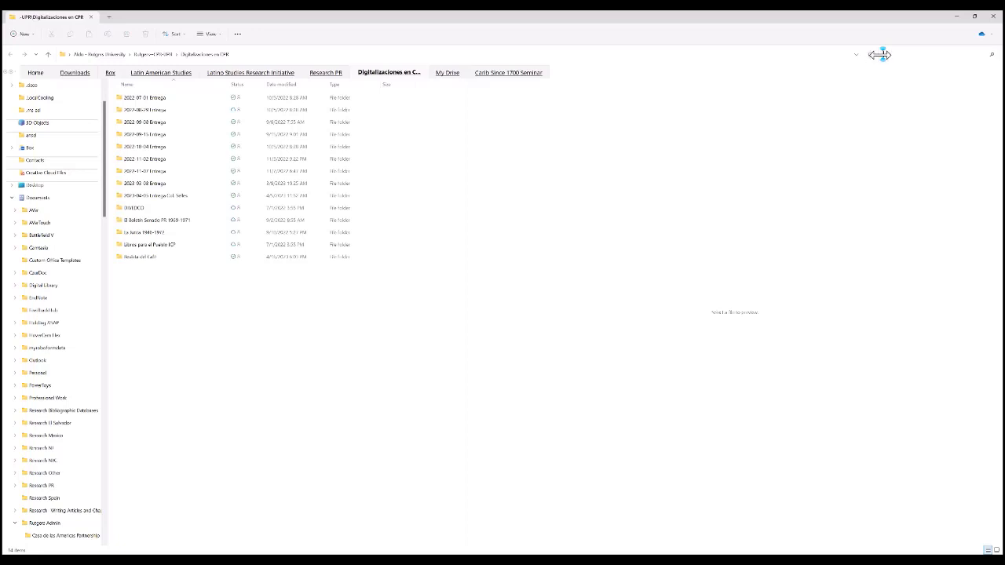
drag(876, 54, 626, 52)
text(*.pdf)
key(Return)
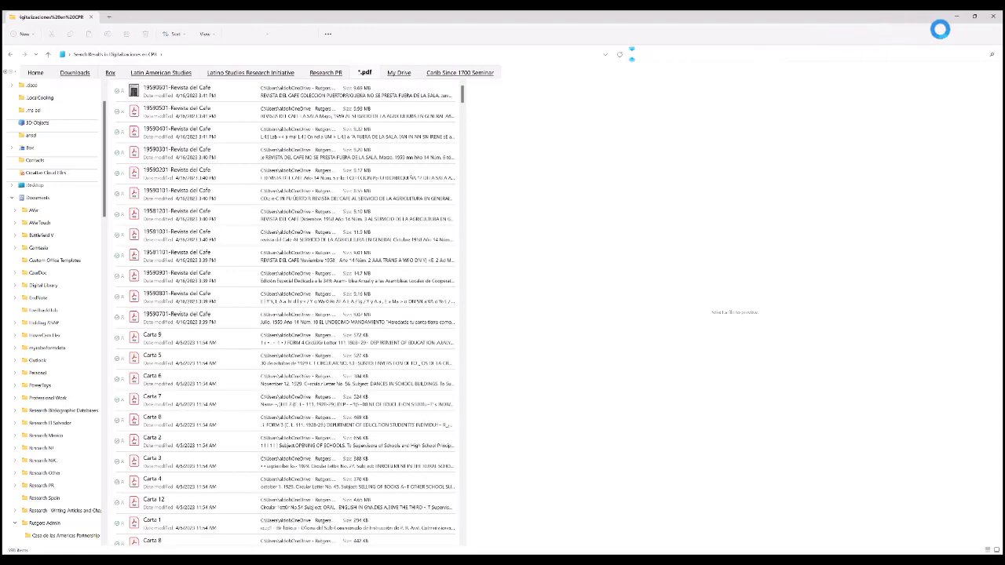
key(BackSpace)
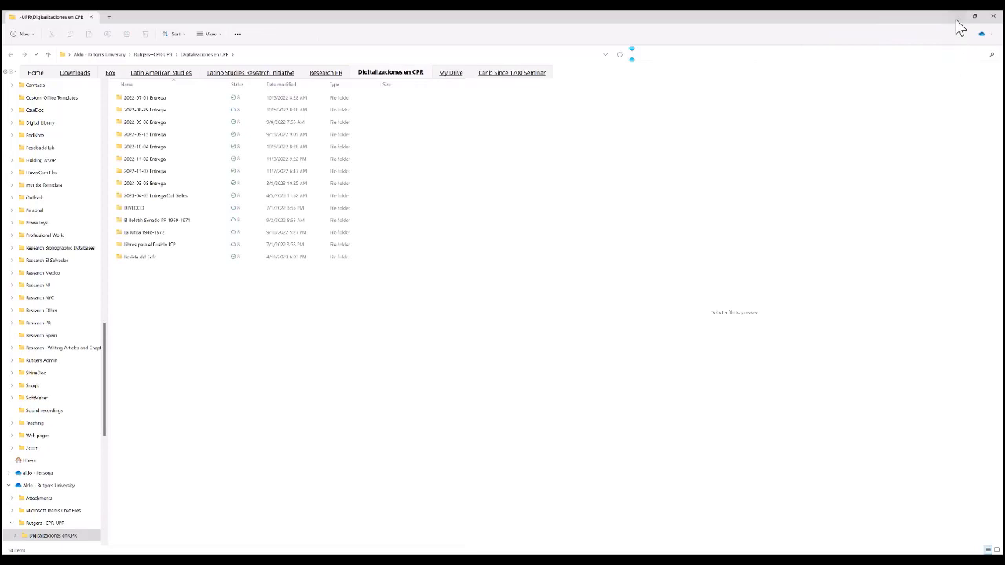
click(957, 18)
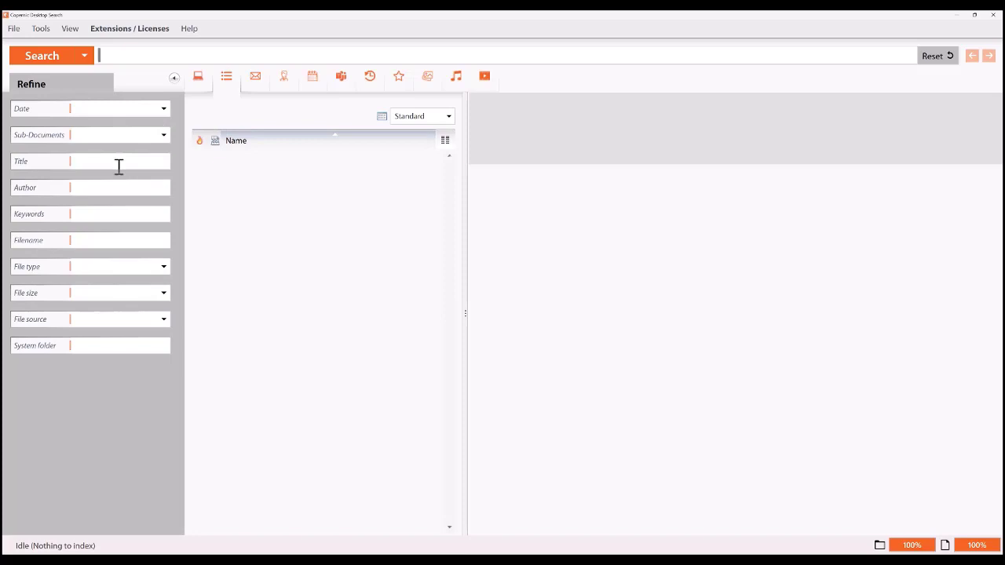
In Copernic Desktop Search, limit the search to the Research NYC system folder and to filenames containing notes
click(94, 346)
click(93, 358)
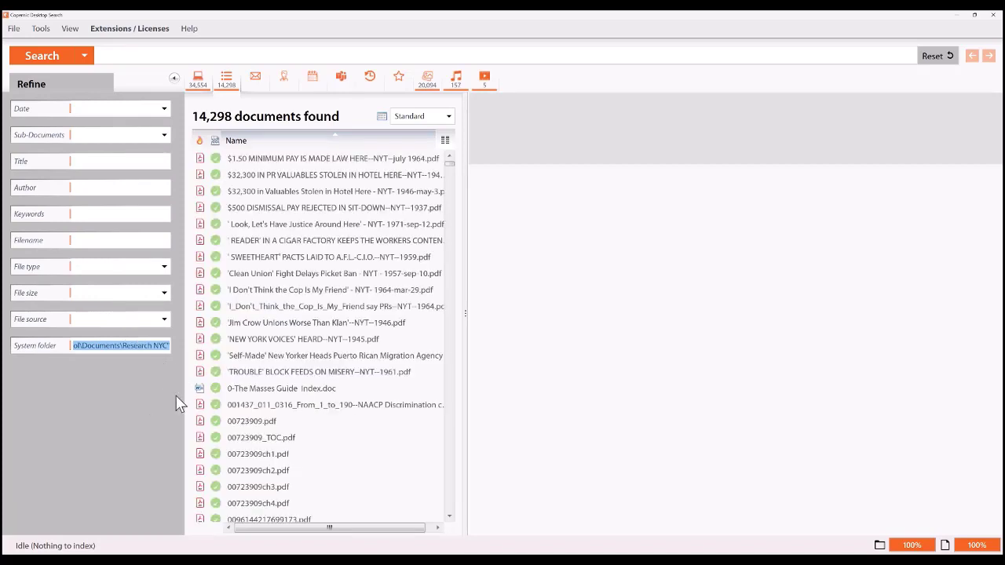
click(140, 239)
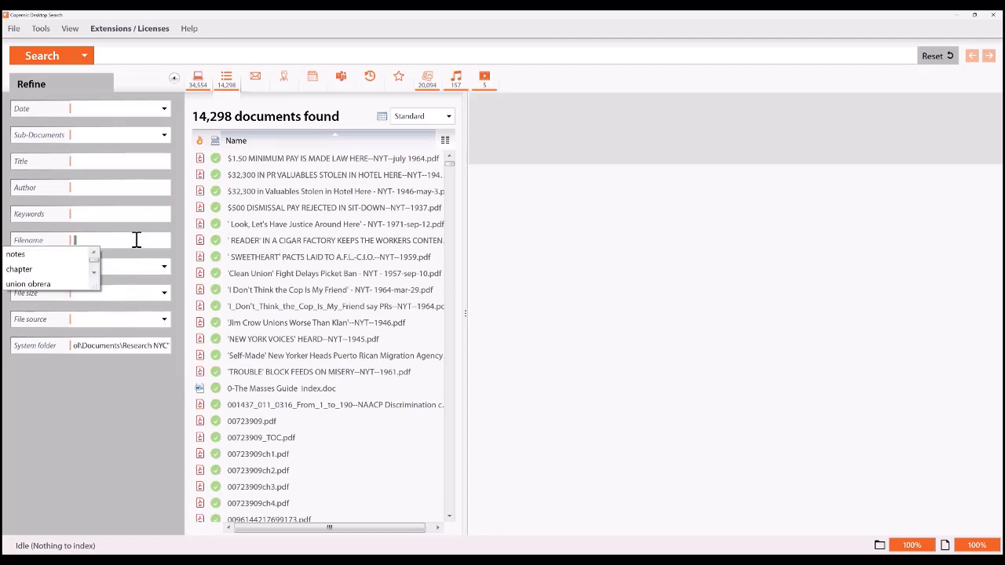
click(31, 254)
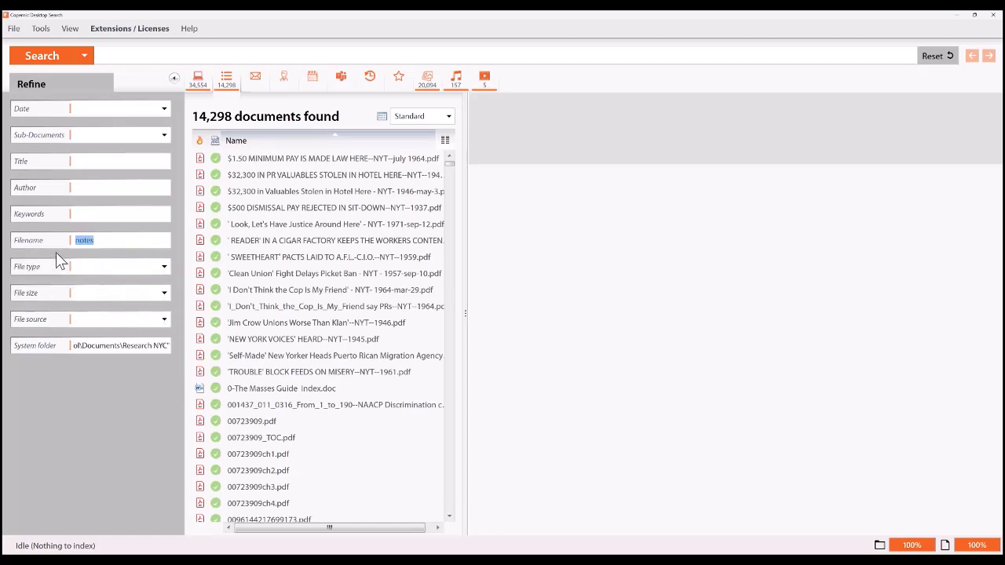
click(113, 243)
click(112, 240)
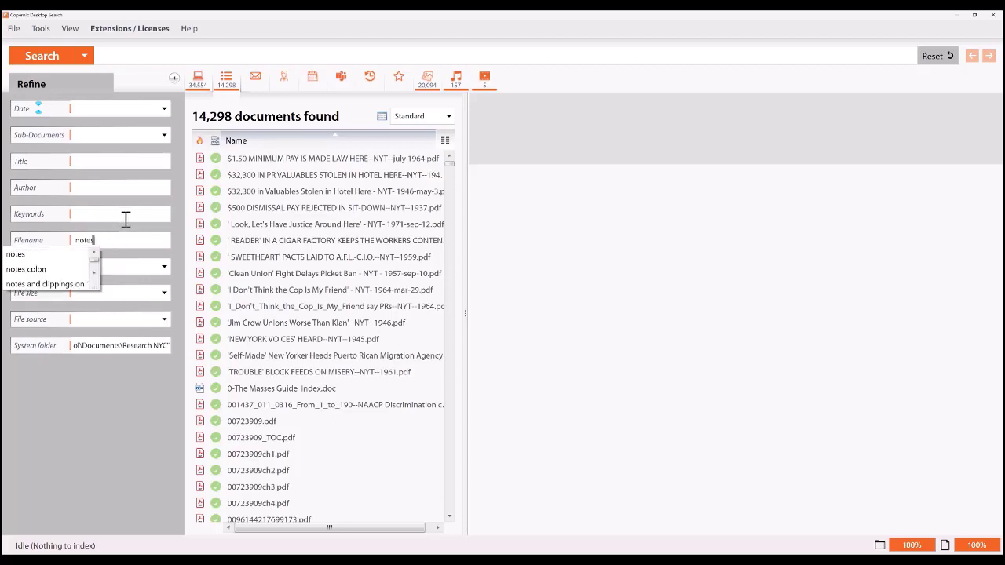
click(130, 217)
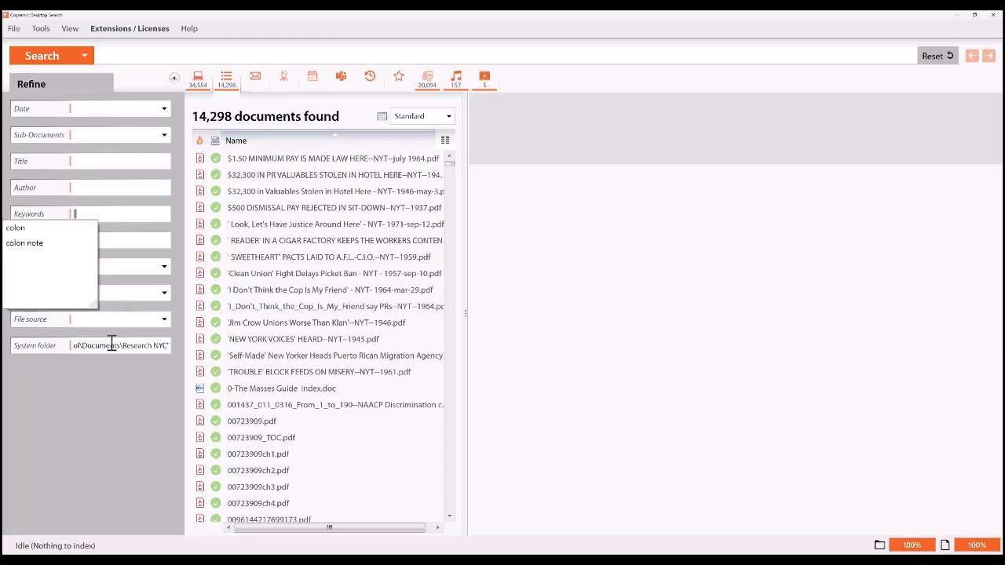
click(103, 386)
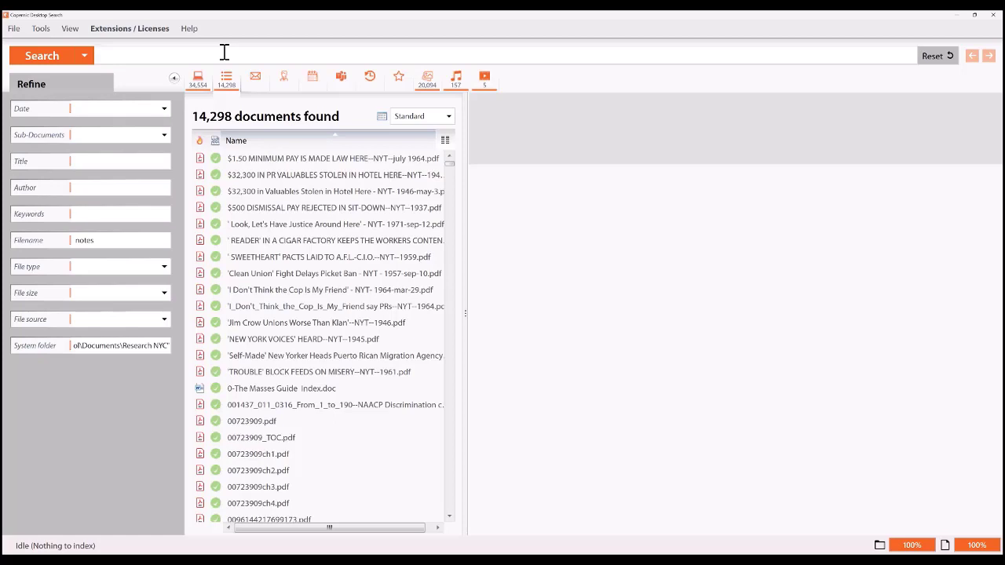
Search the filtered documents for barrio and widen the results list so the filenames are easier to read
text(barrio)
key(Return)
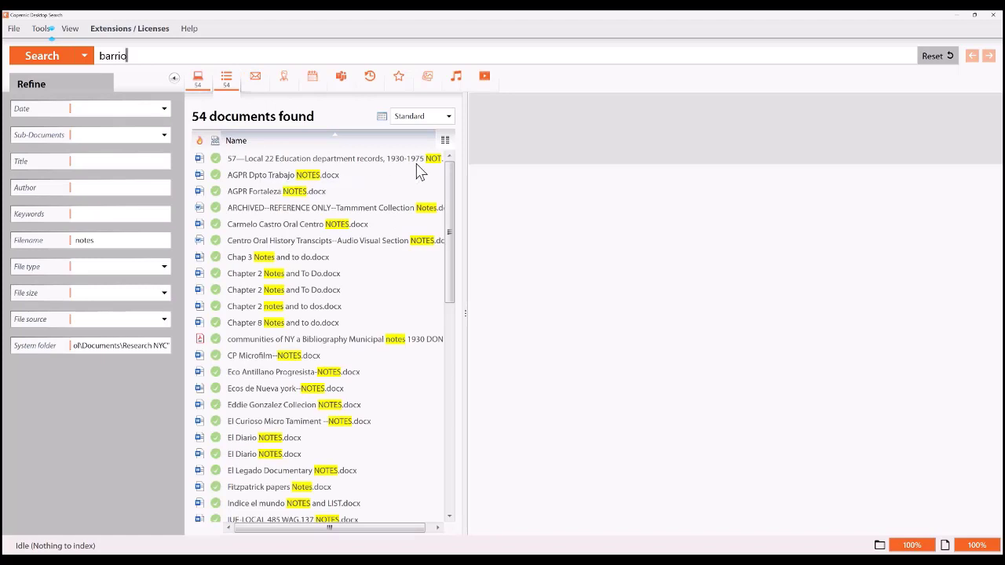
drag(468, 173, 497, 165)
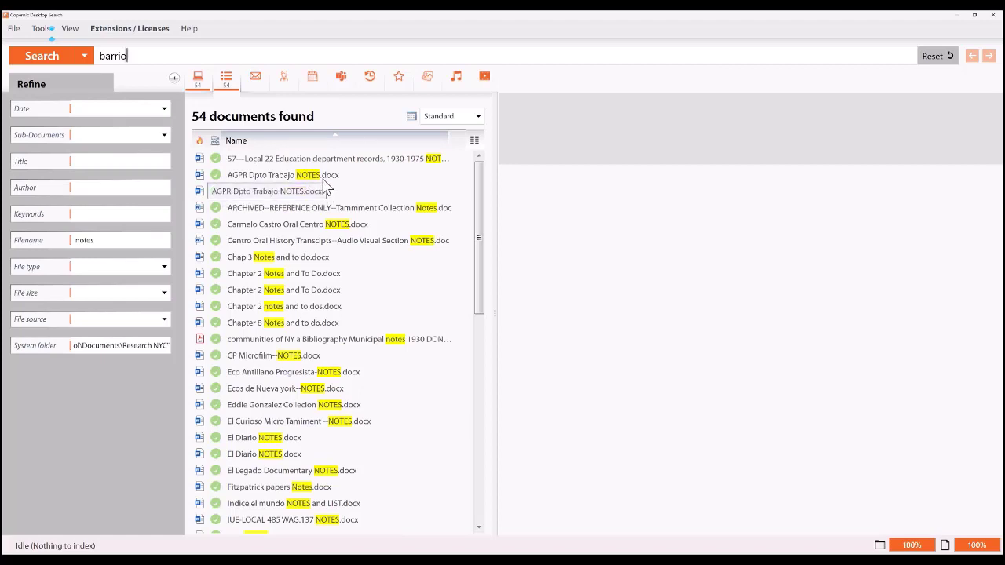
Preview AGPR Dpto Trabajo NOTES.docx and read the notes from the barrio match onward
click(324, 184)
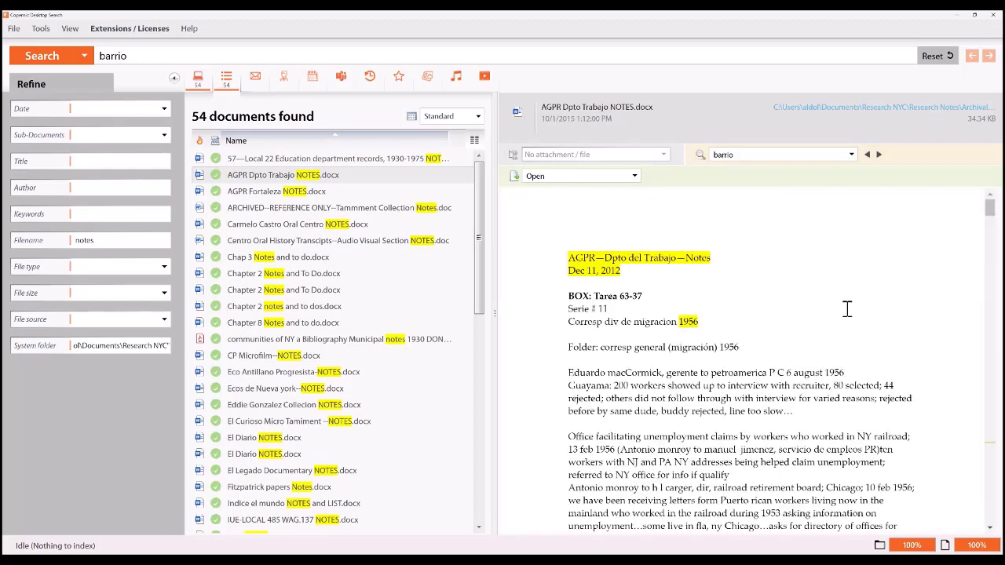
click(820, 157)
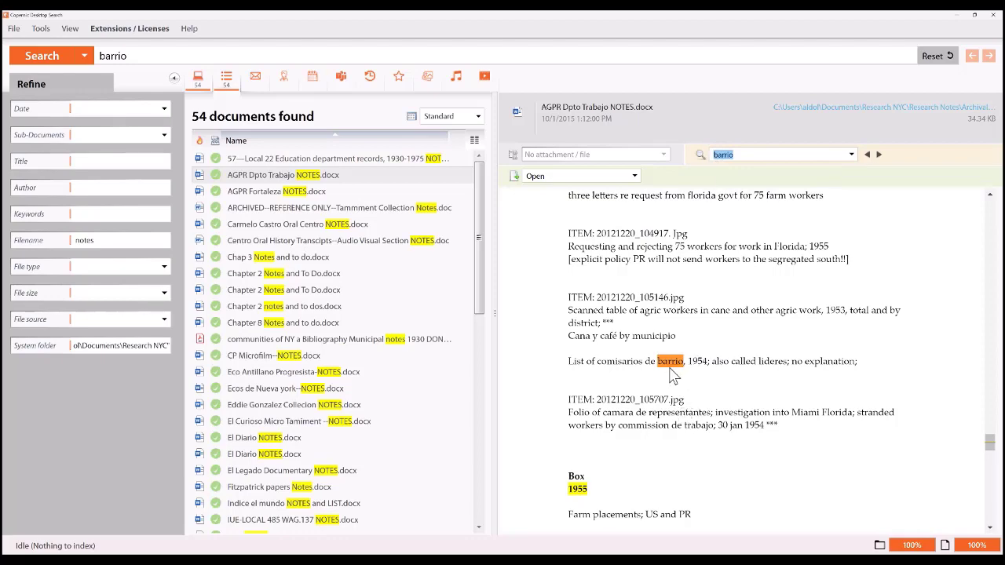
scroll(892, 471, down, 5)
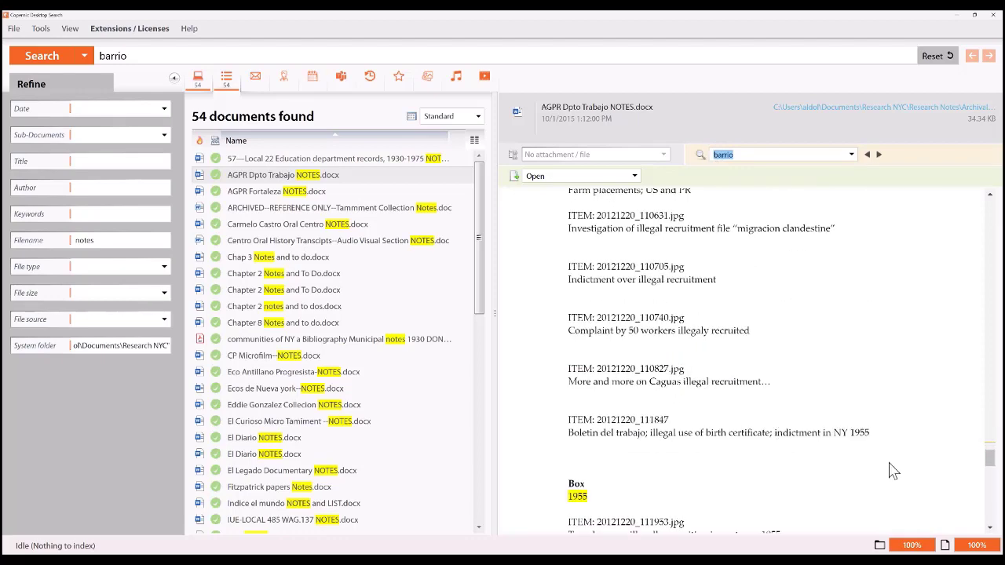
scroll(694, 488, down, 2)
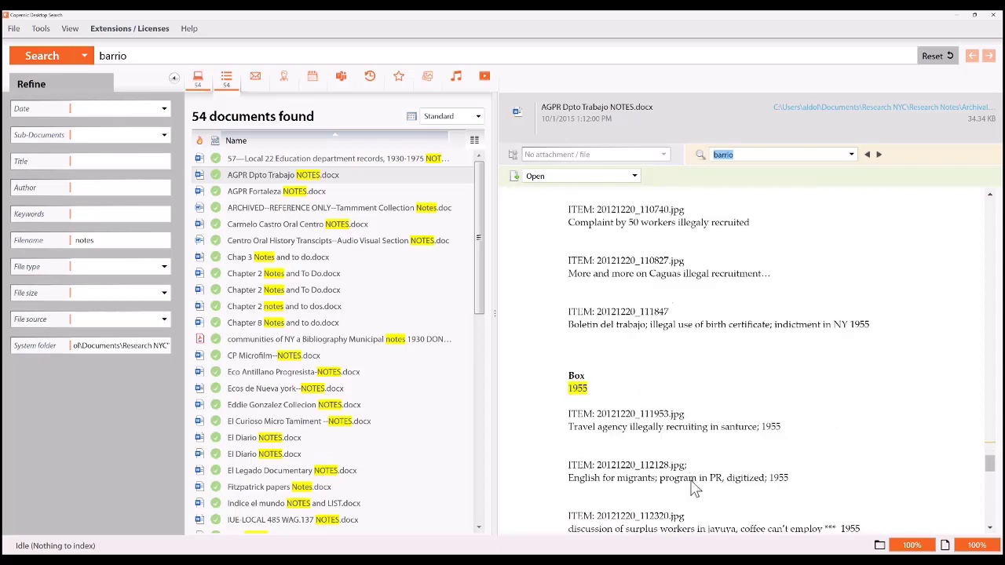
scroll(693, 488, down, 2)
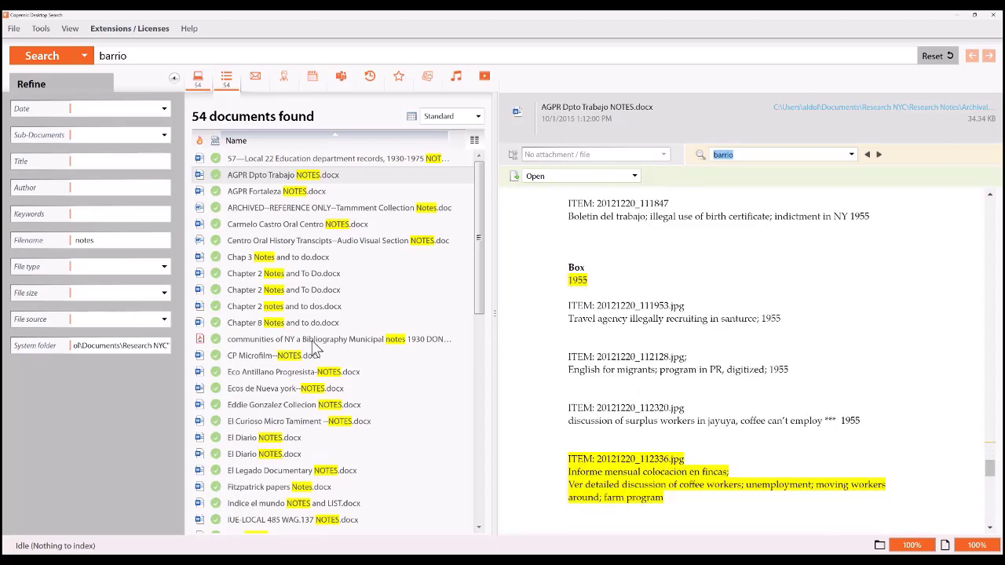
Extend the search query to barrio and east, and run it
click(244, 56)
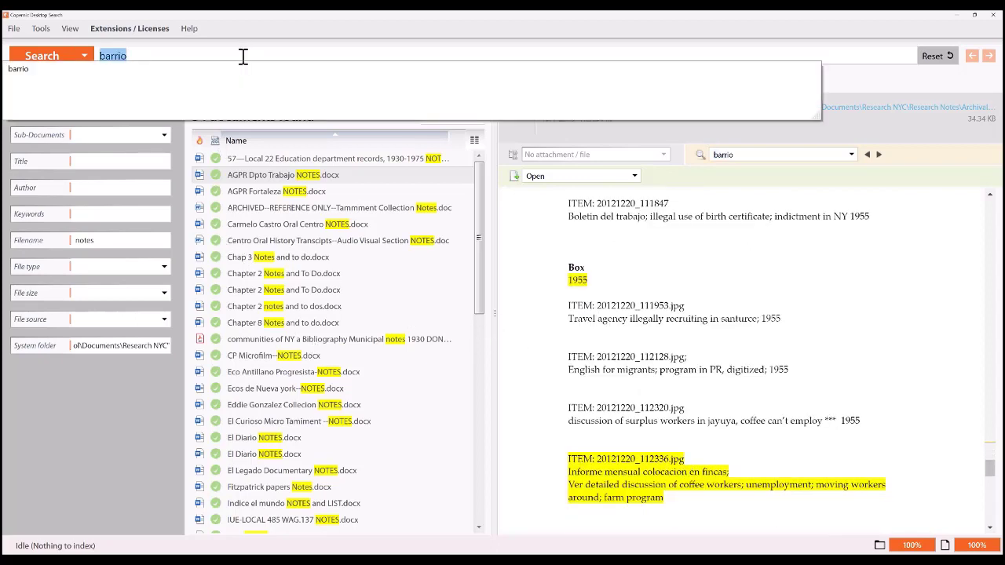
click(244, 55)
text(and)
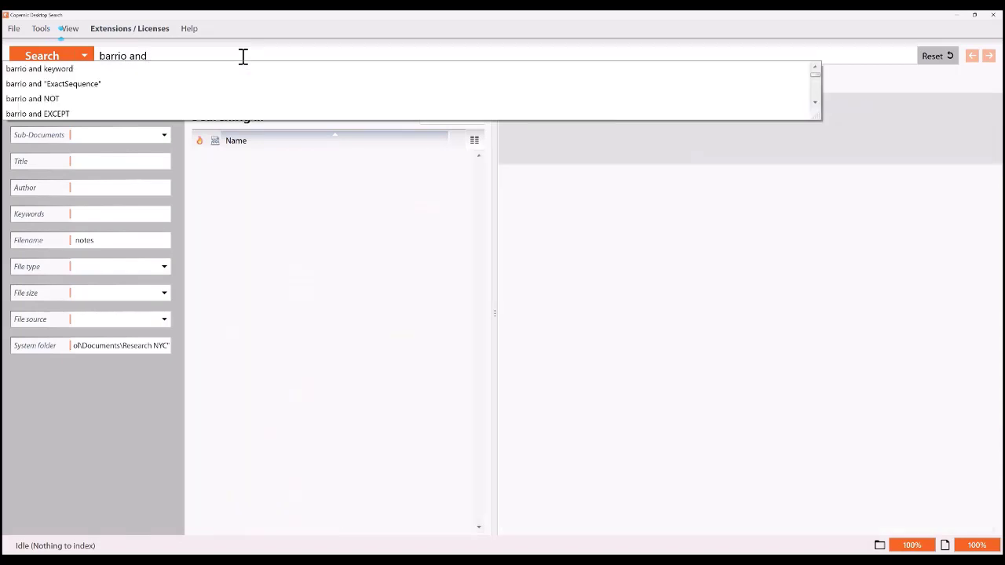
text( east)
key(Return)
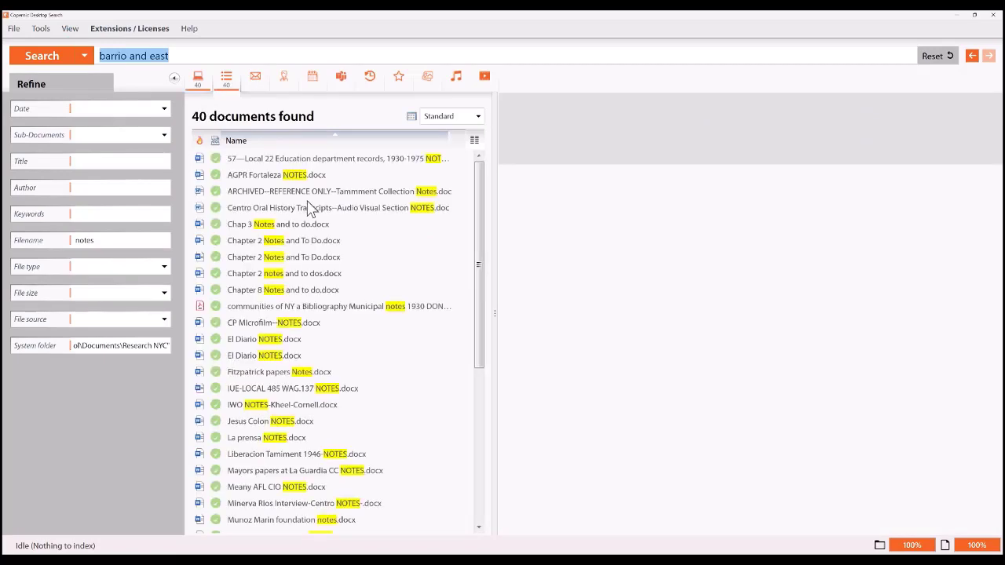
Preview the Local 22 Education department records notes and switch the in-document match from barrio to east
click(329, 163)
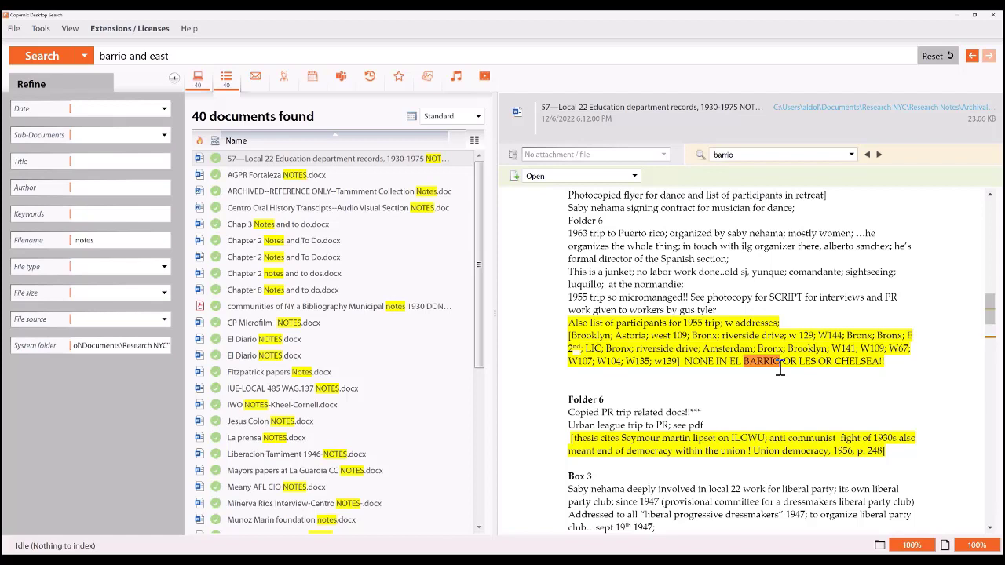
click(853, 155)
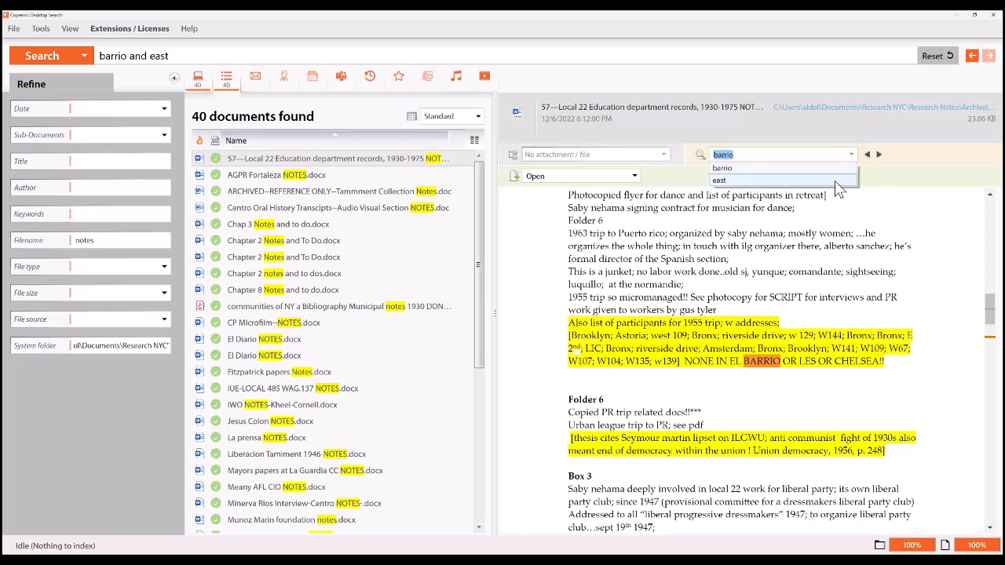
click(833, 182)
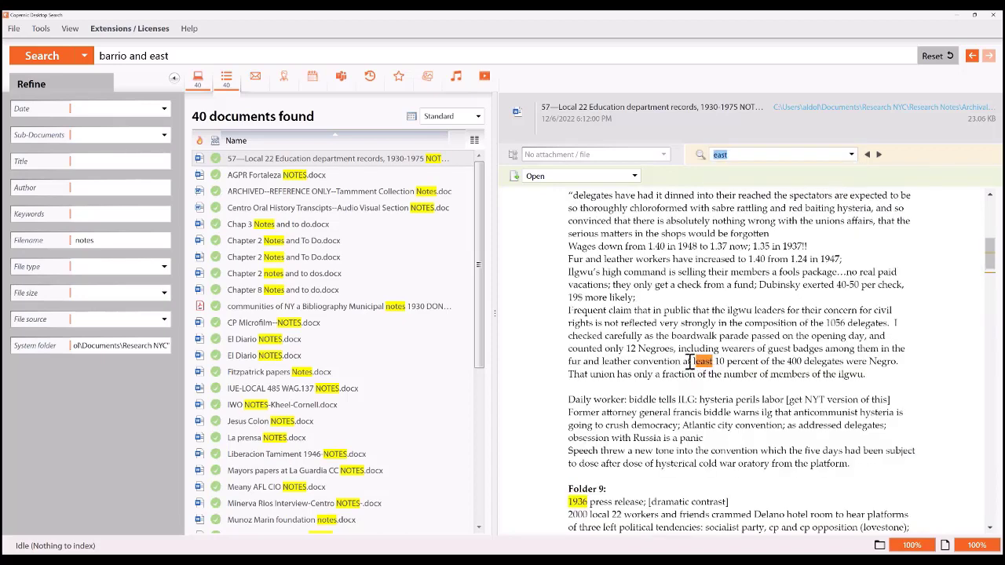
Select the word least in the previewed text to point out the partial match for east
drag(692, 362, 715, 362)
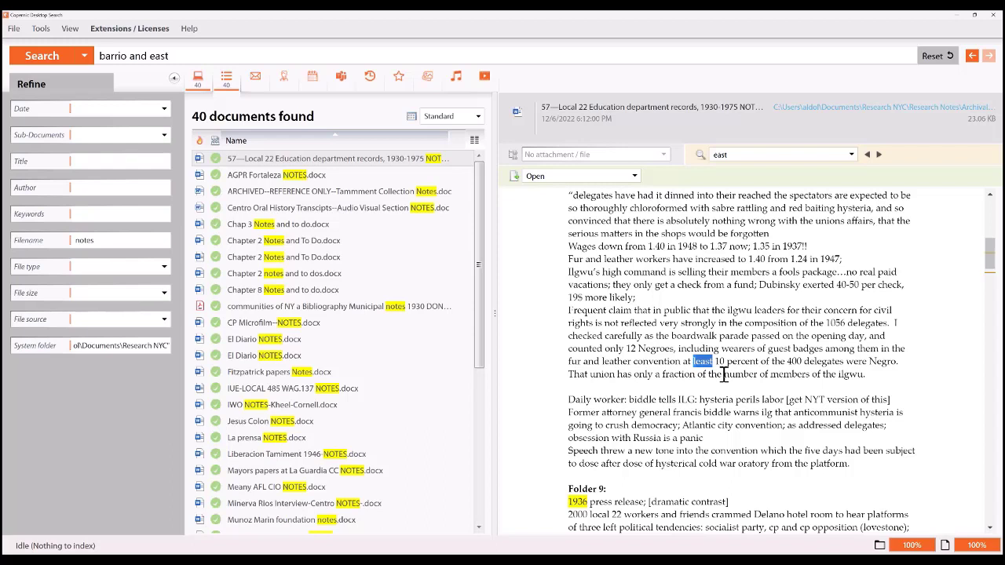
click(706, 399)
drag(716, 365, 689, 363)
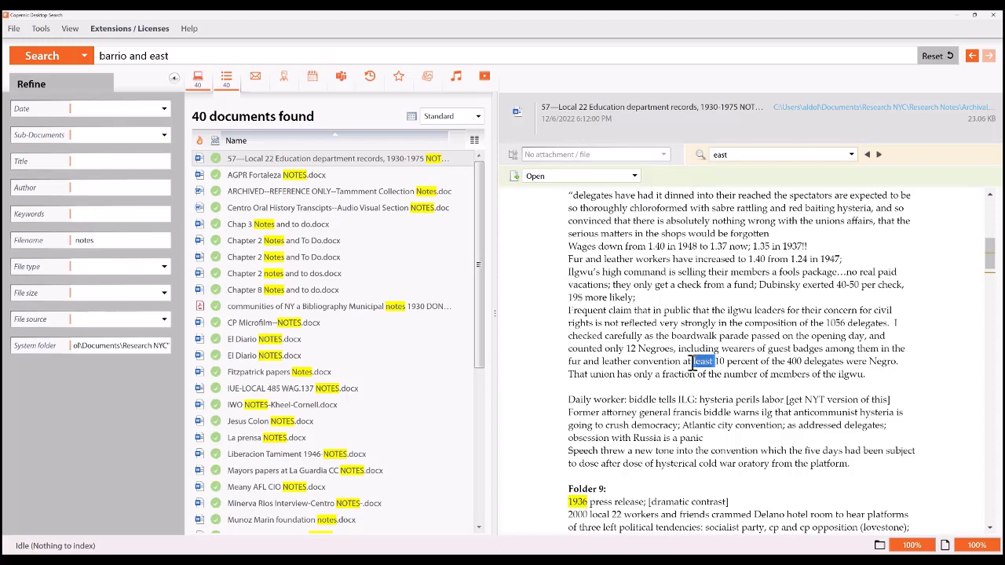
Change the search query to barrio and #east
double_click(390, 54)
key(Left)
text(#)
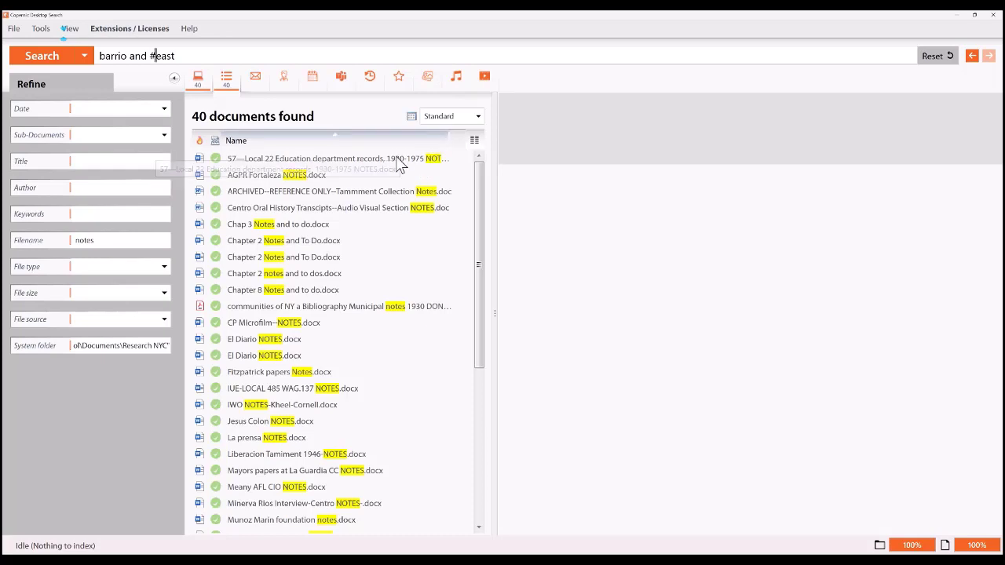
click(389, 57)
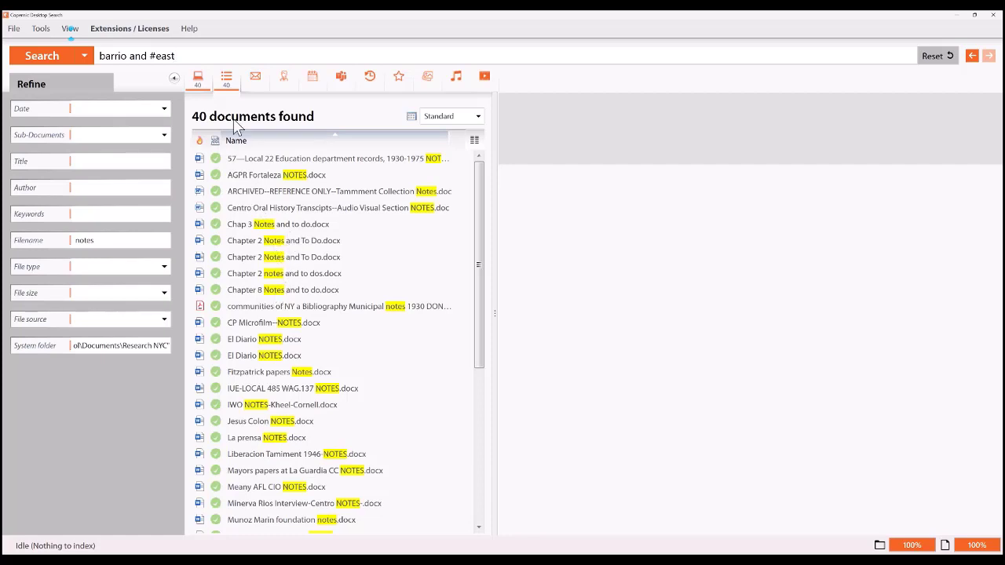
Run the saved search named Minimum wage
click(86, 57)
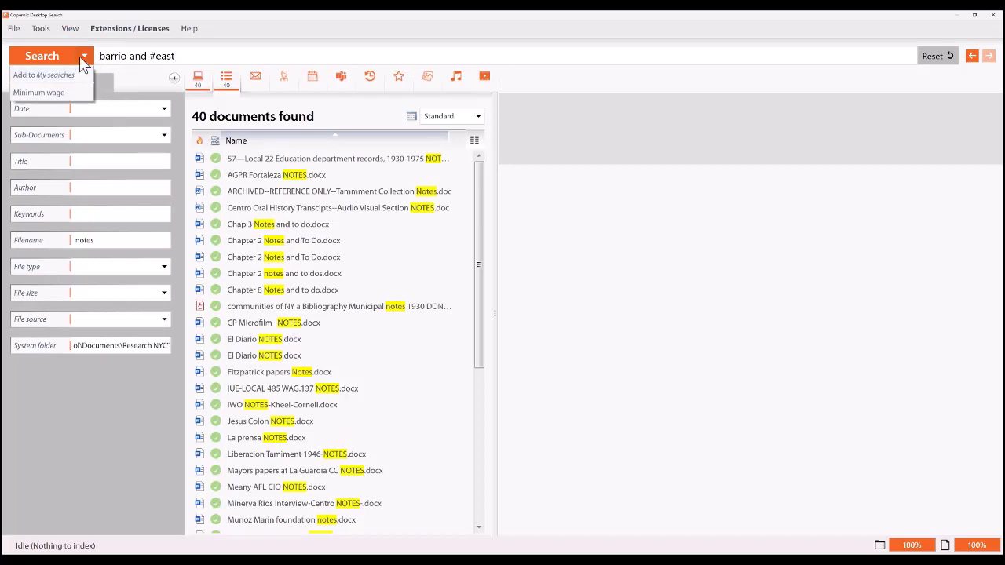
click(83, 60)
click(83, 58)
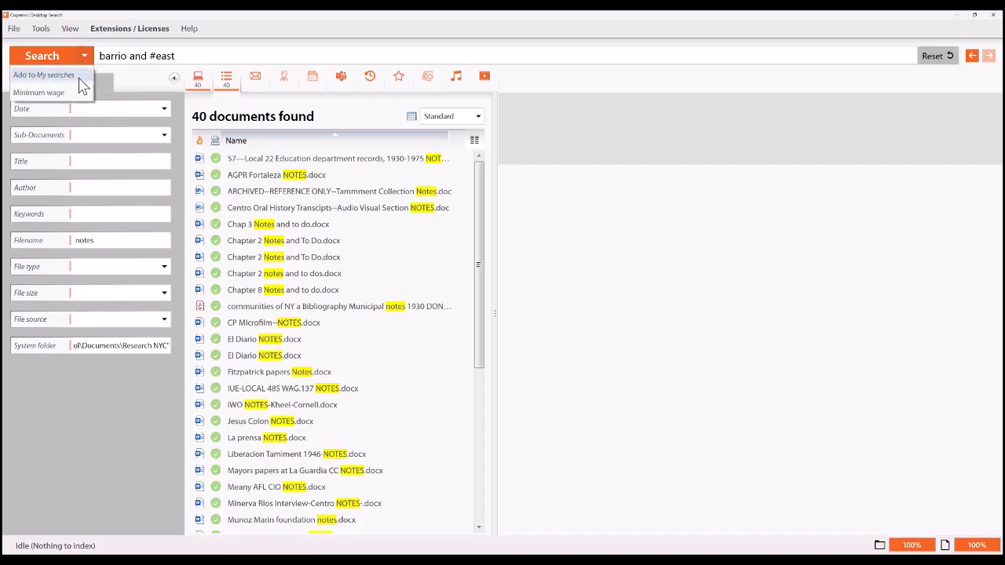
click(70, 94)
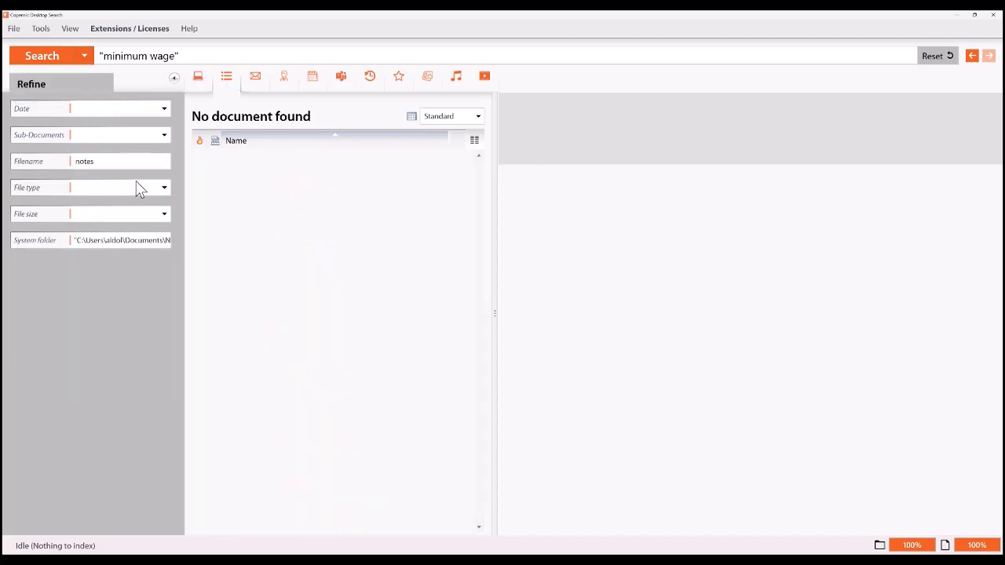
Replace the search query with minimum wage, without quotation marks
click(191, 56)
text(m)
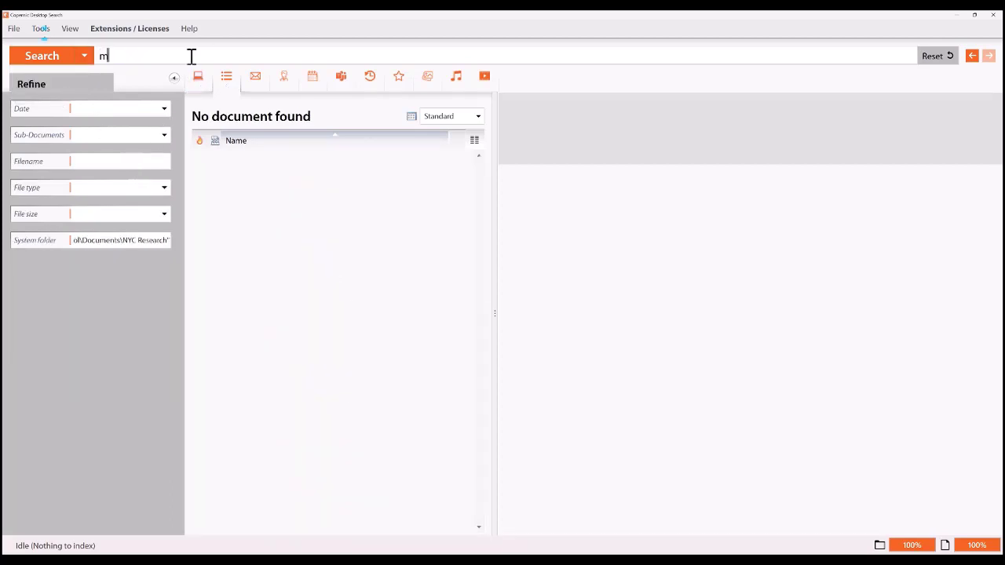
text(inimum wage)
Replace the word minimum in the search query with the misspelling minniumu
right_click(132, 58)
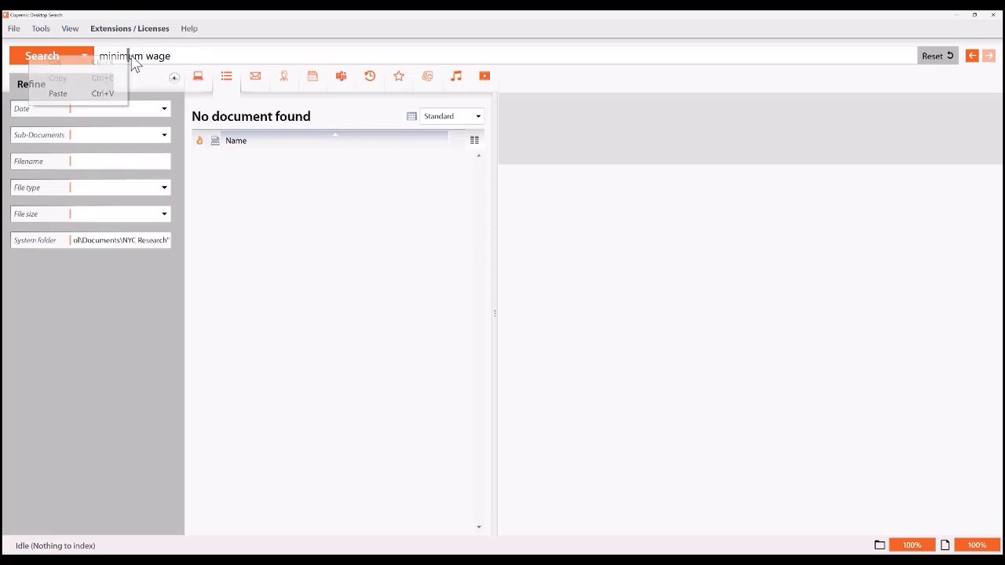
click(133, 61)
click(133, 57)
key(shift+Home)
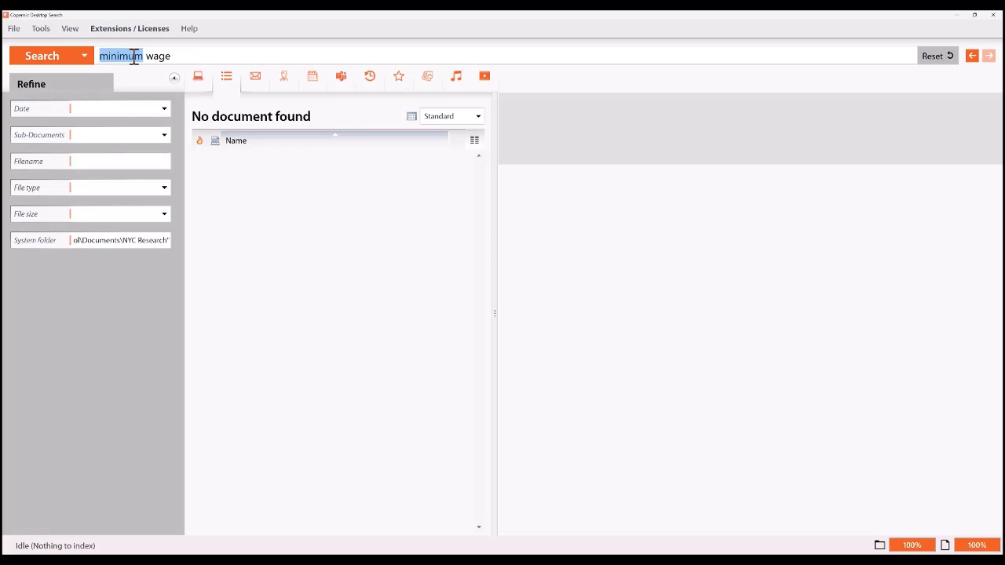
key(BackSpace)
text(inniumu)
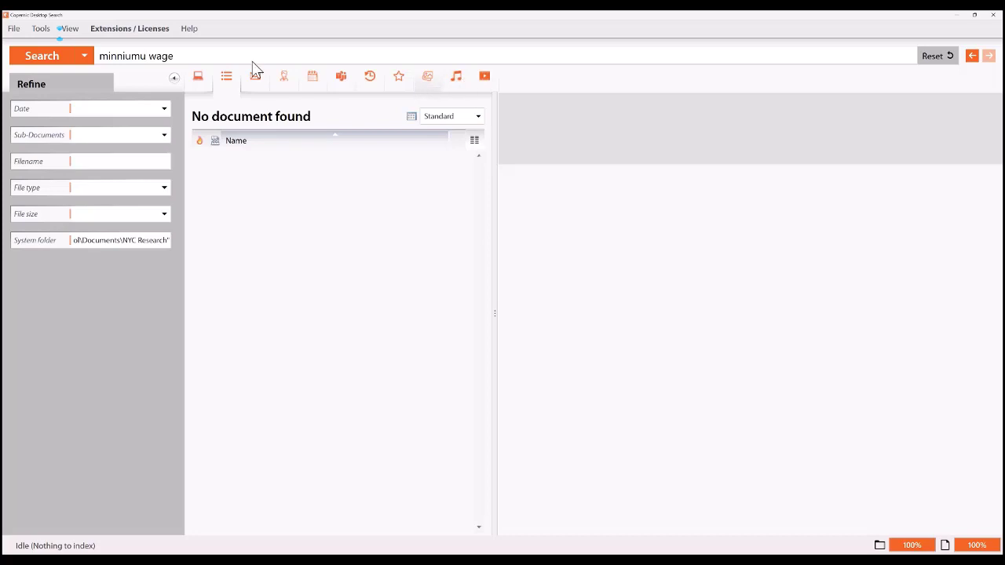
Minimize the desktop search window and switch to the Chrome window with the Scrivener page
click(70, 32)
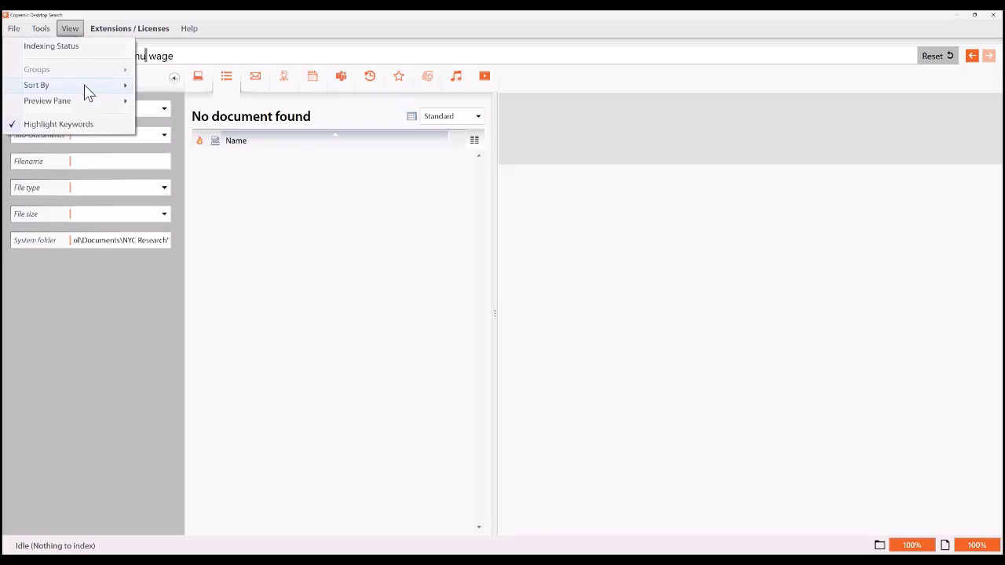
mouse_move(83, 105)
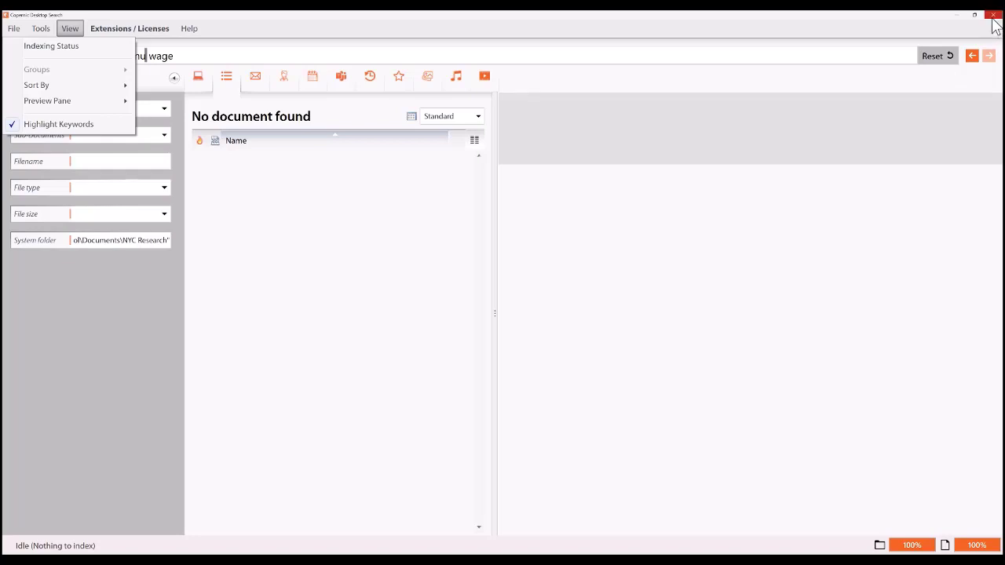
click(958, 22)
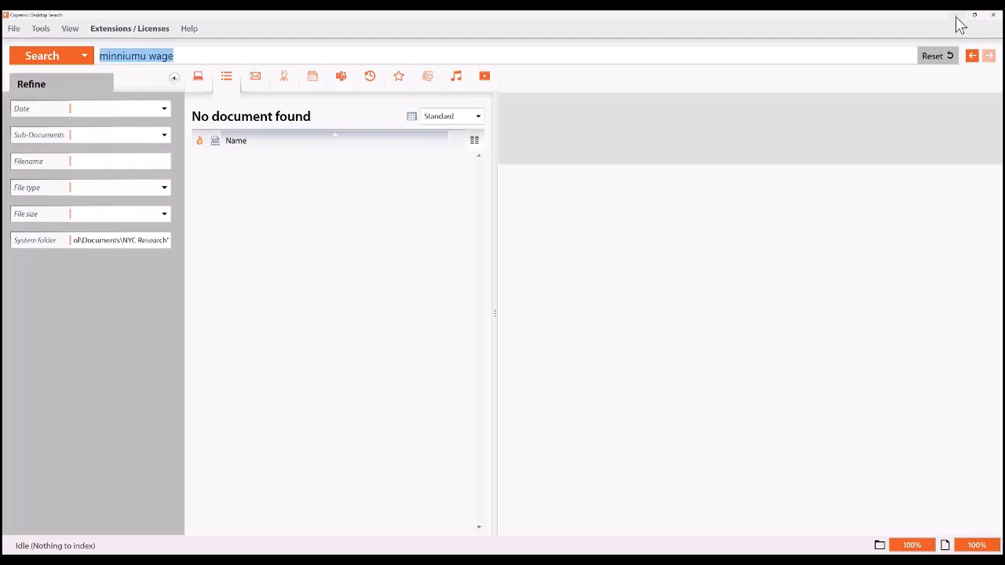
click(957, 17)
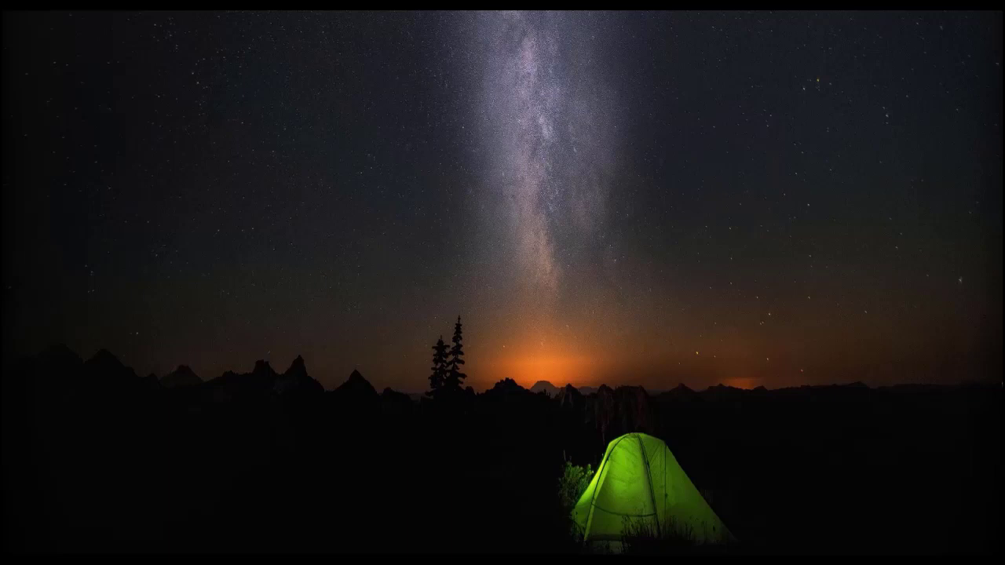
key(alt+Tab)
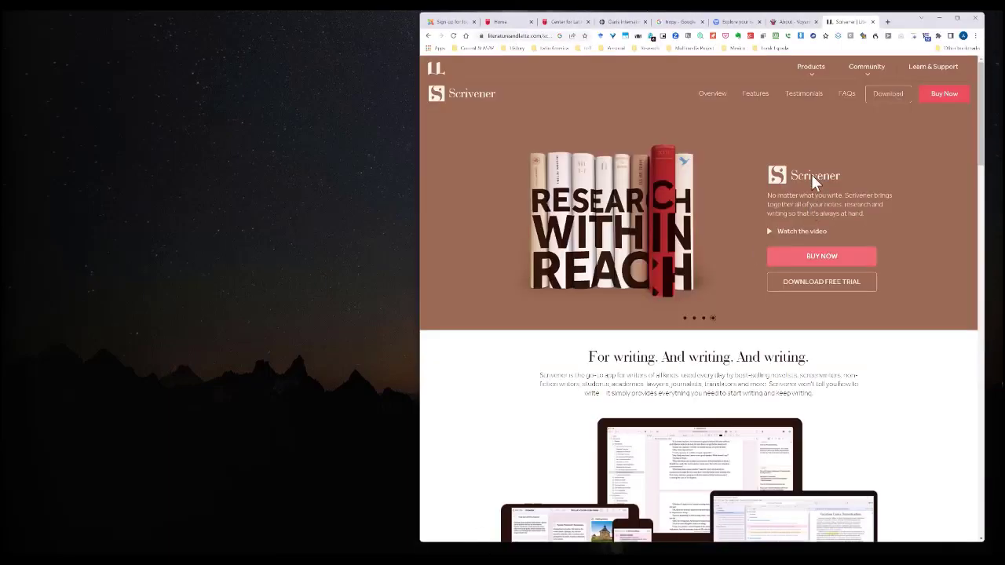
Search Google in a new tab for x1 software searching and open the X1 Search product page
click(887, 21)
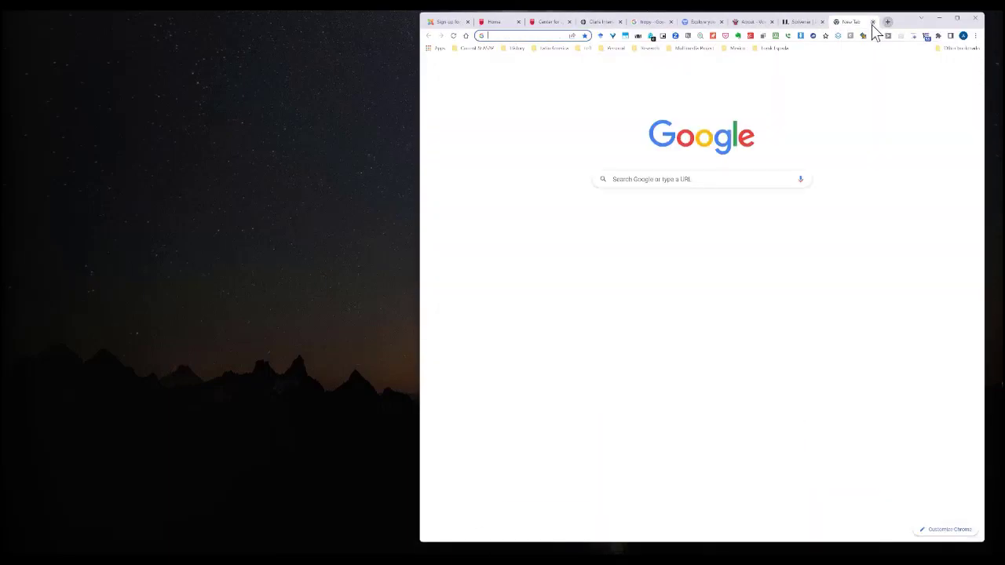
text(x)
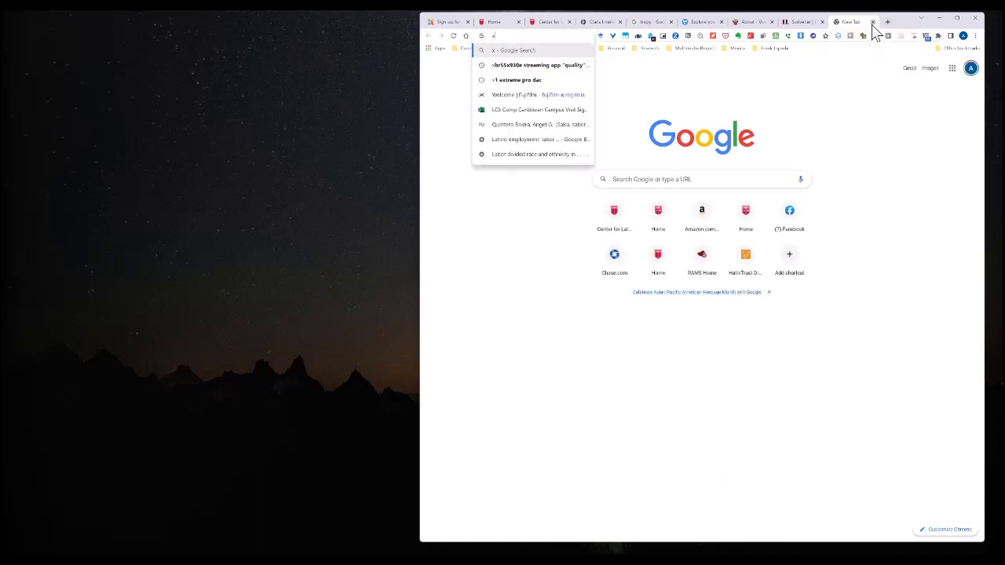
text(1 s)
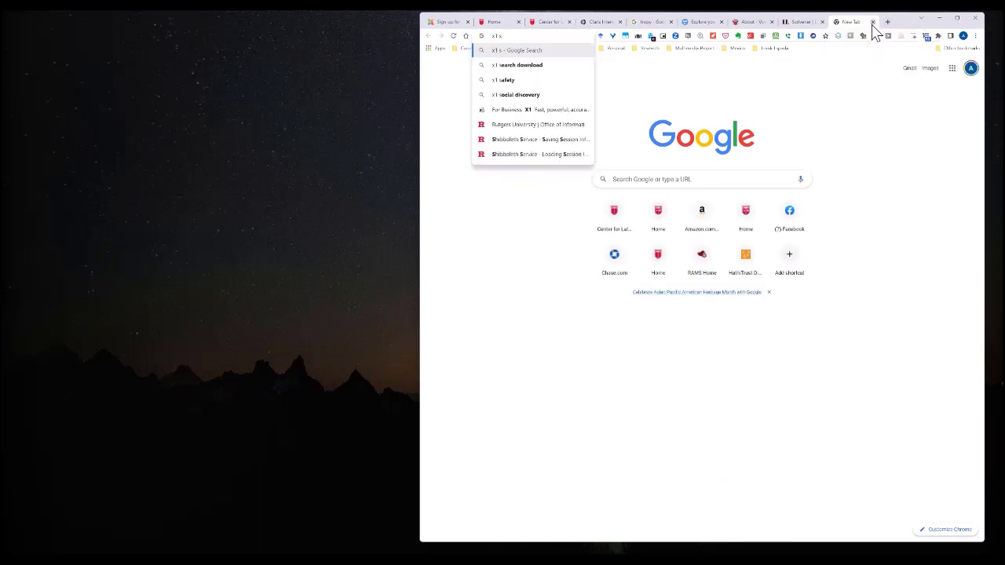
text(oftwared s)
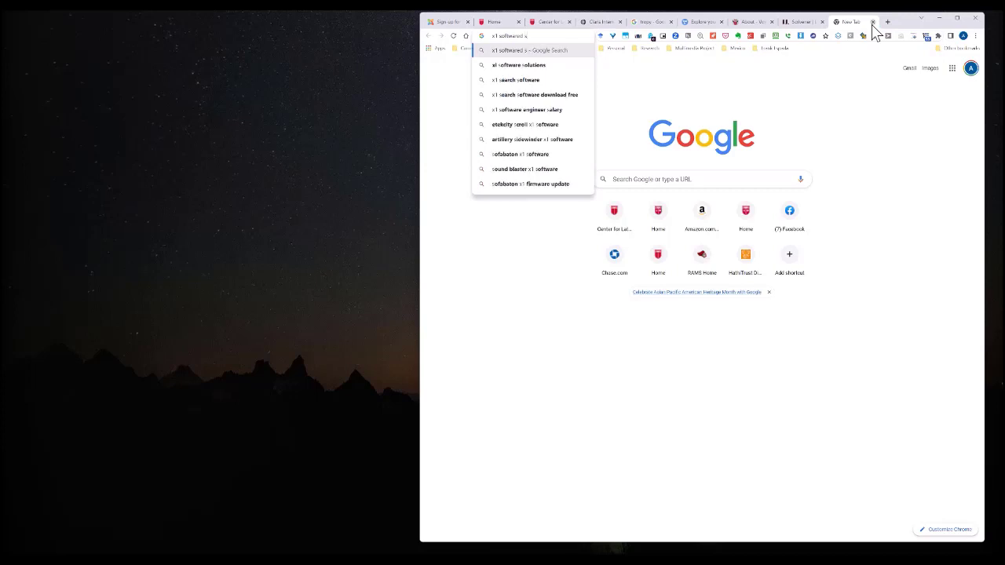
key(BackSpace)
key(BackSpace)
key(BackSpace)
text(sear)
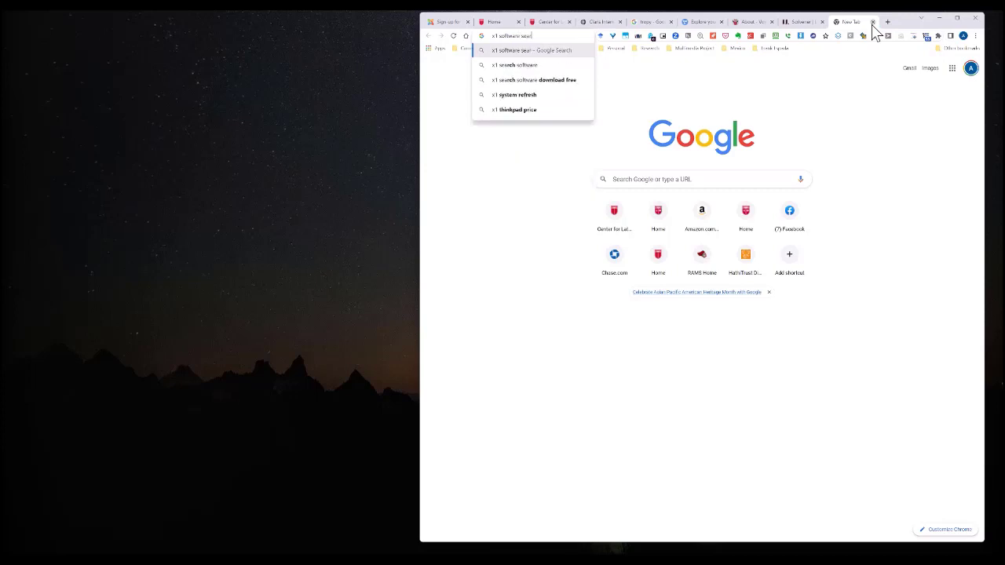
text(ching)
key(Return)
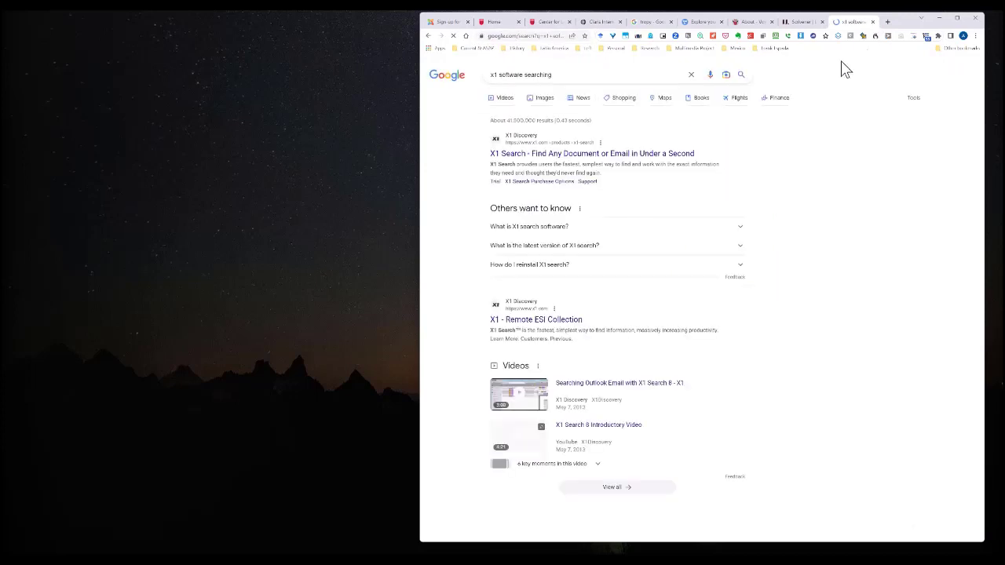
click(638, 156)
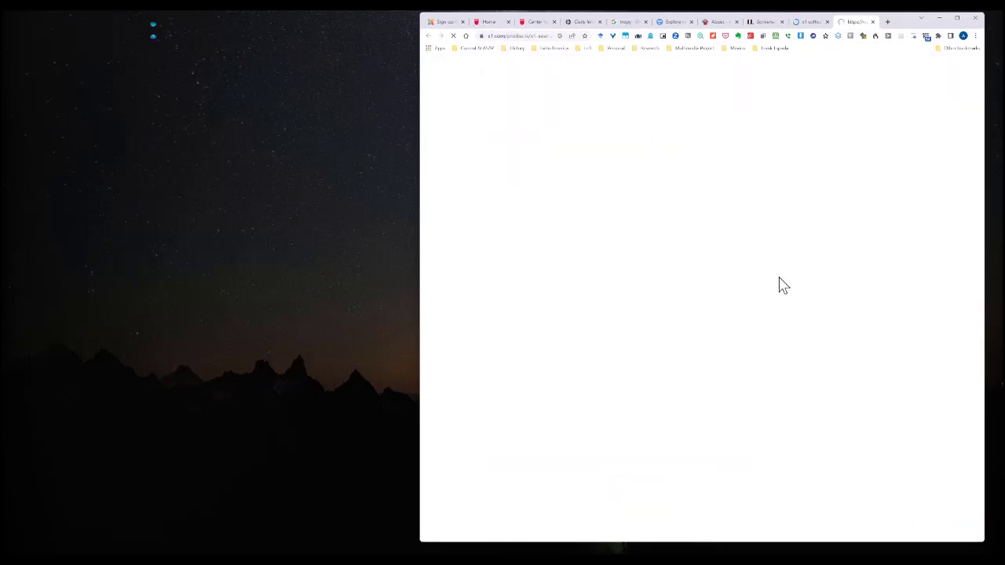
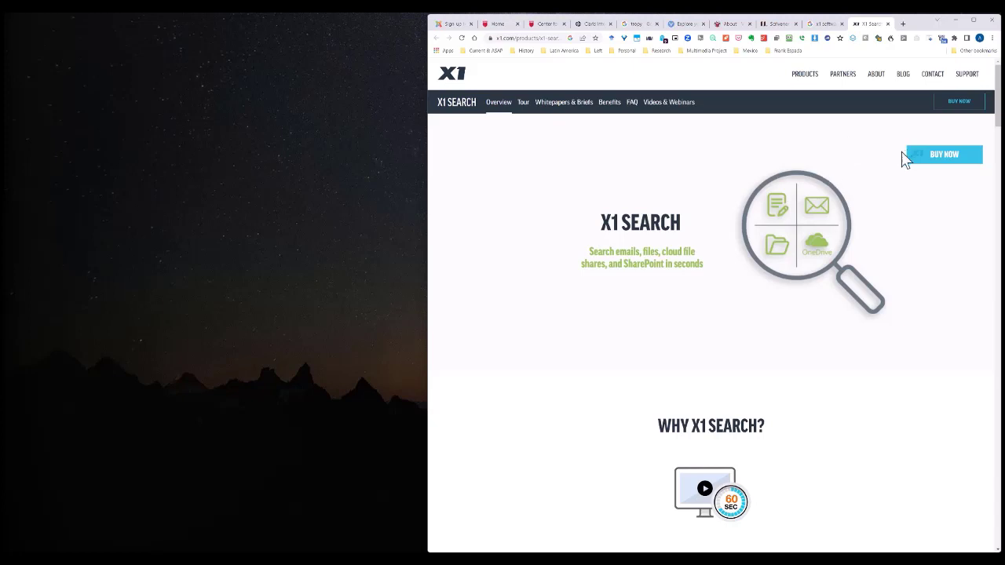
Return to the Google results for x1 software searching
click(823, 24)
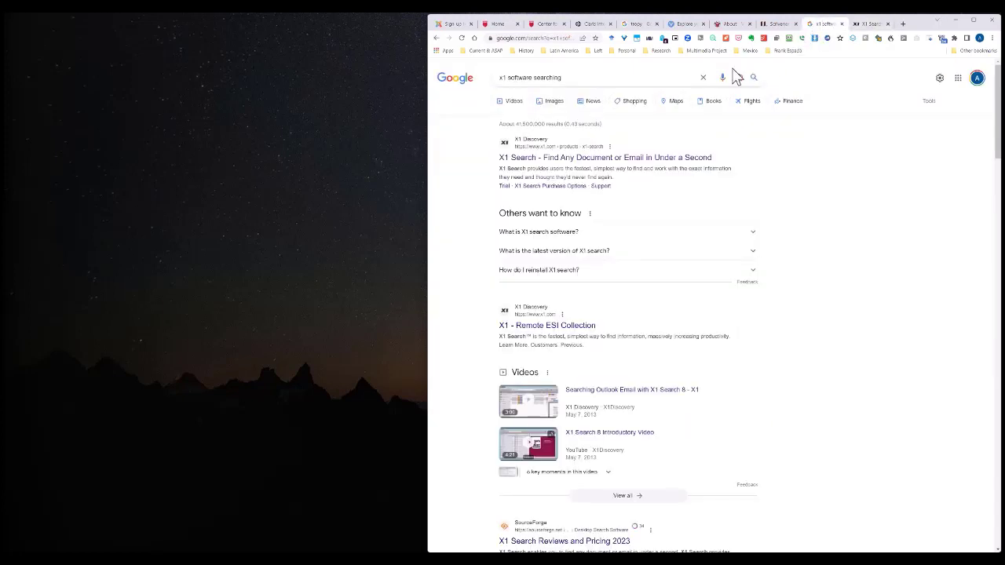
drag(478, 135, 814, 363)
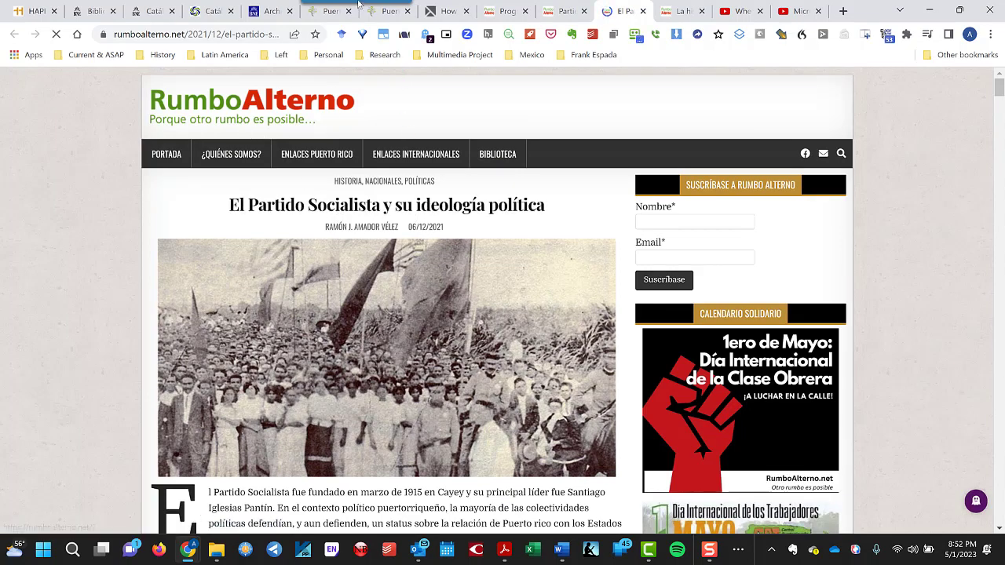
Capture an image of the RumboAlterno article from its header through the photo, about 2723 × 1448 pixels, with Snagit
mouse_move(358, 11)
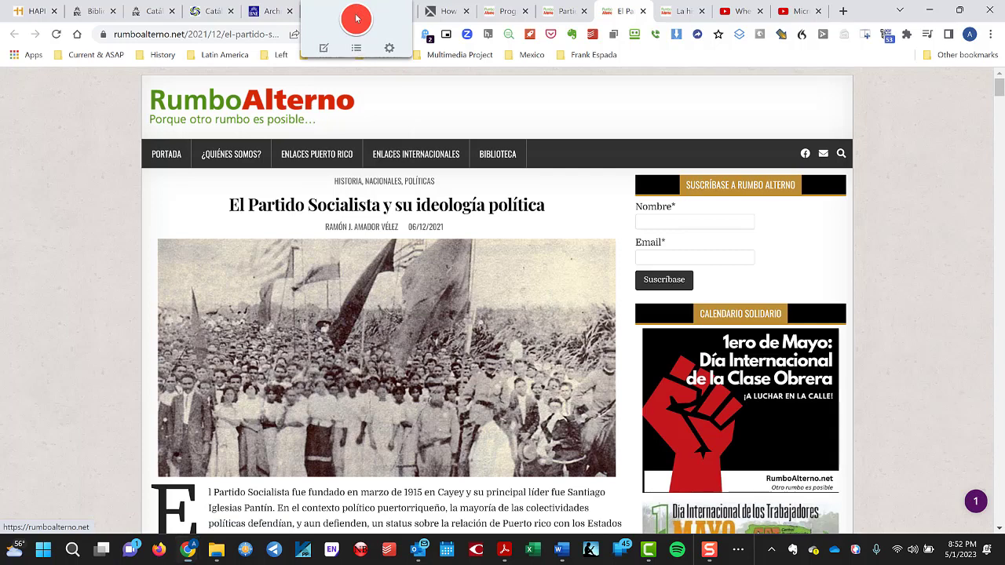
click(356, 18)
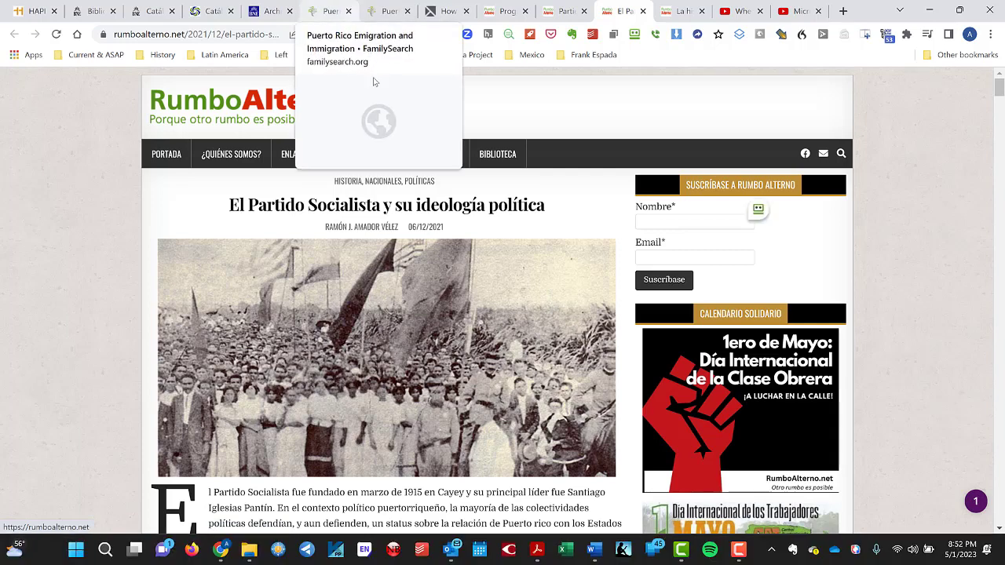
key(Print)
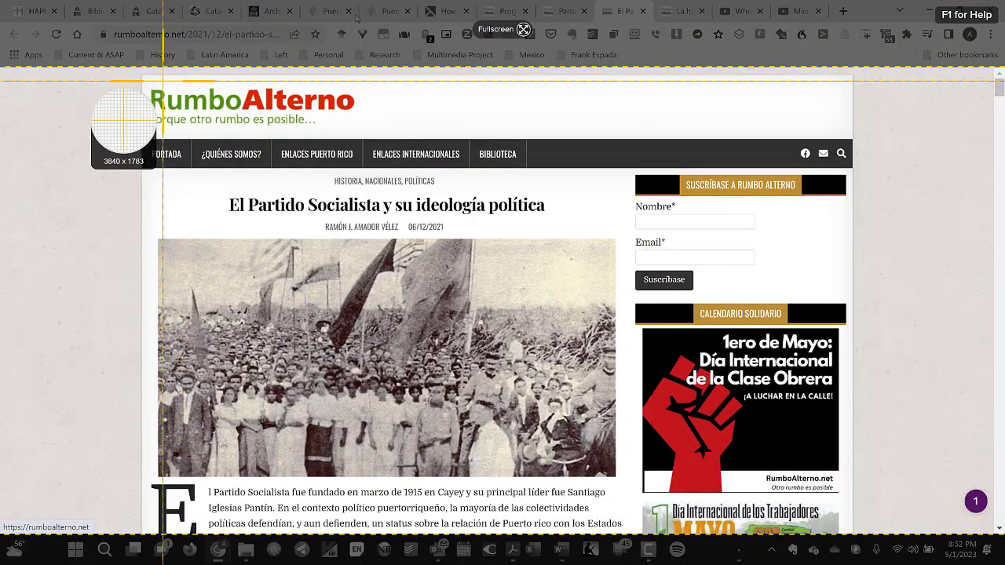
mouse_move(140, 91)
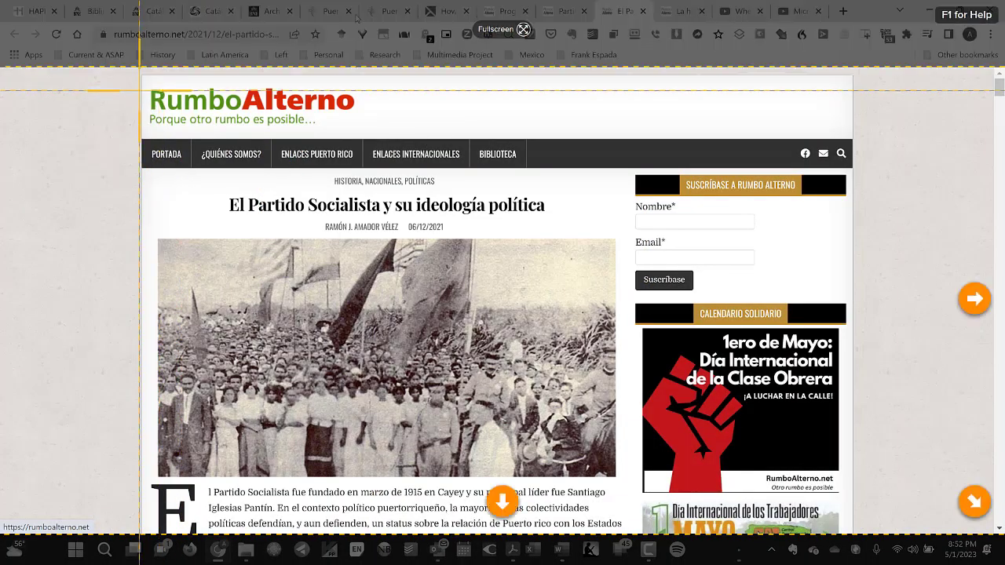
drag(140, 91, 852, 471)
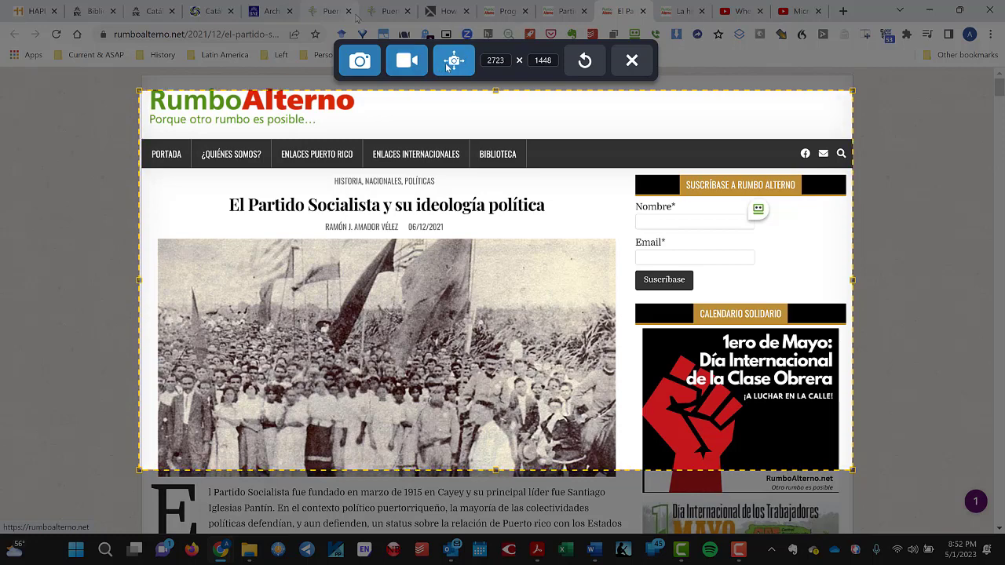
click(359, 63)
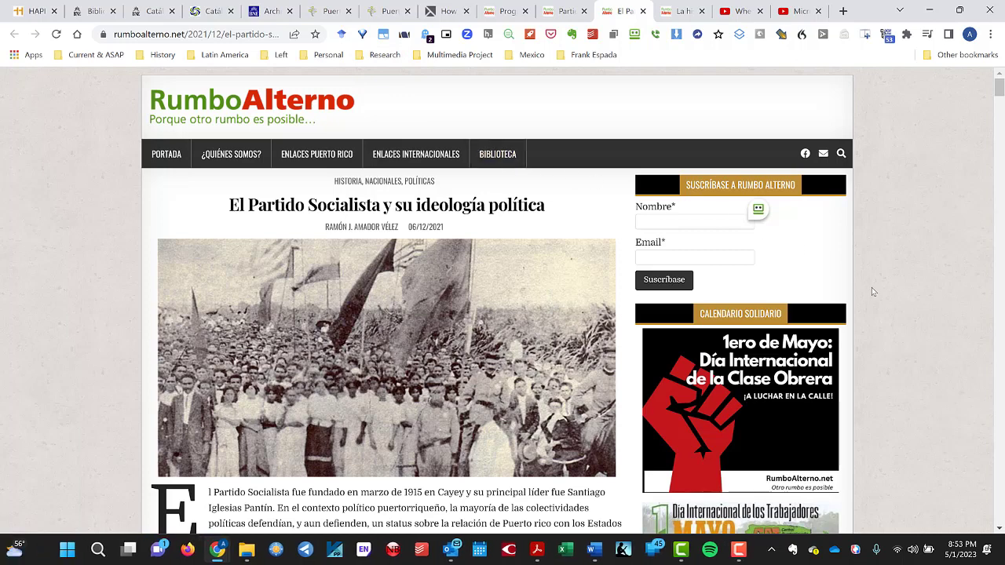
Bring up the full Snagit capture window and open its editor
mouse_move(737, 554)
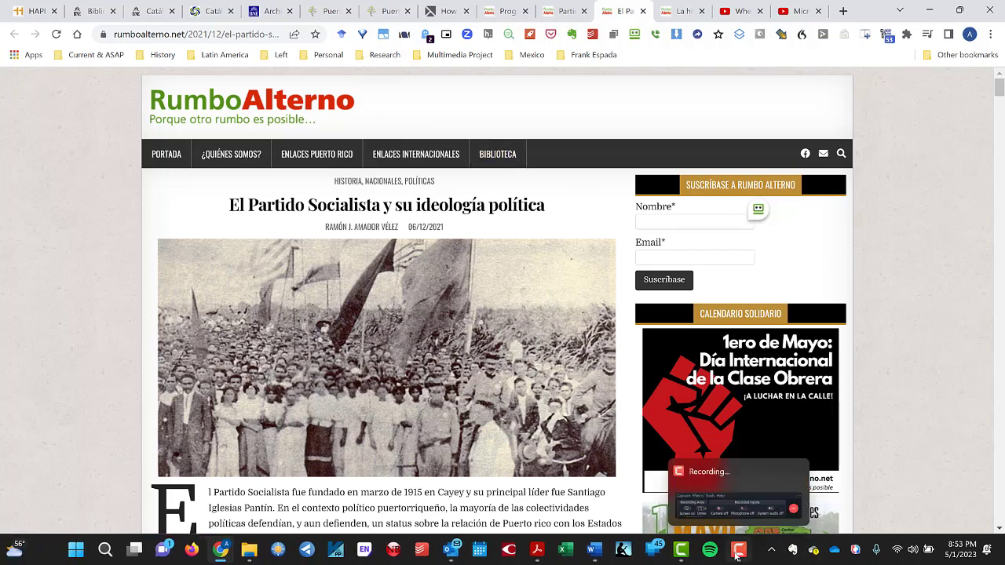
click(775, 552)
click(752, 385)
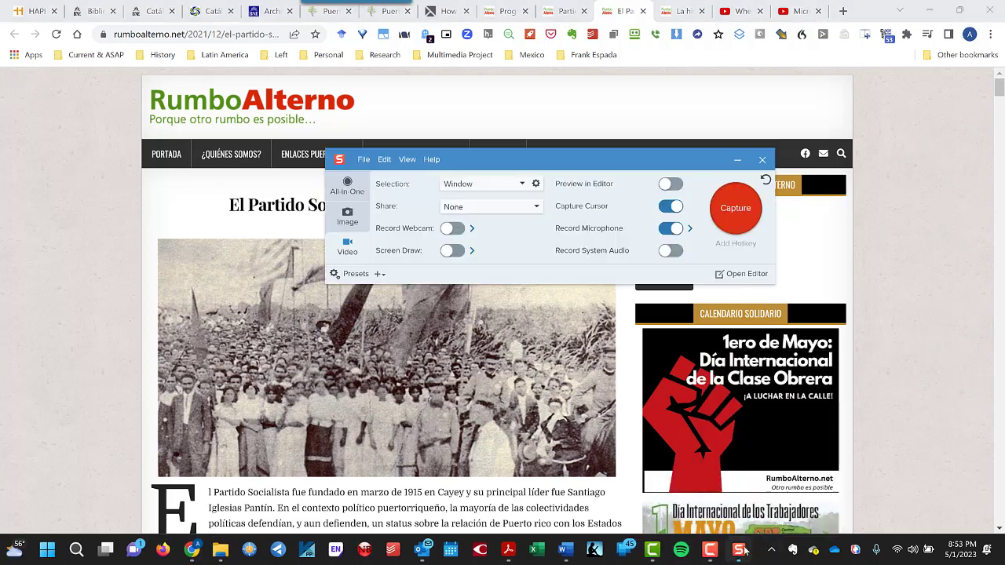
click(757, 276)
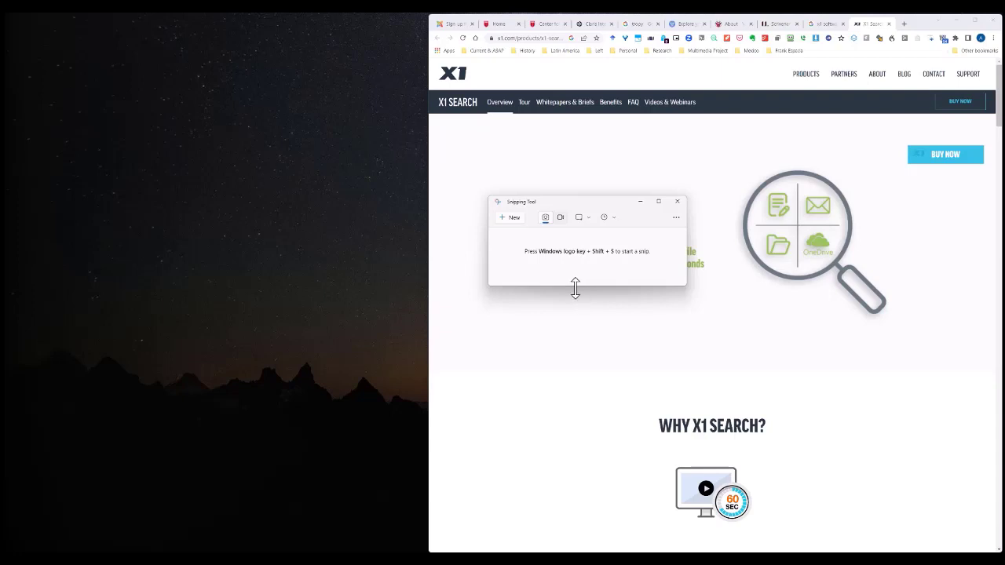
Enlarge the Snipping Tool window downward
drag(575, 285, 585, 451)
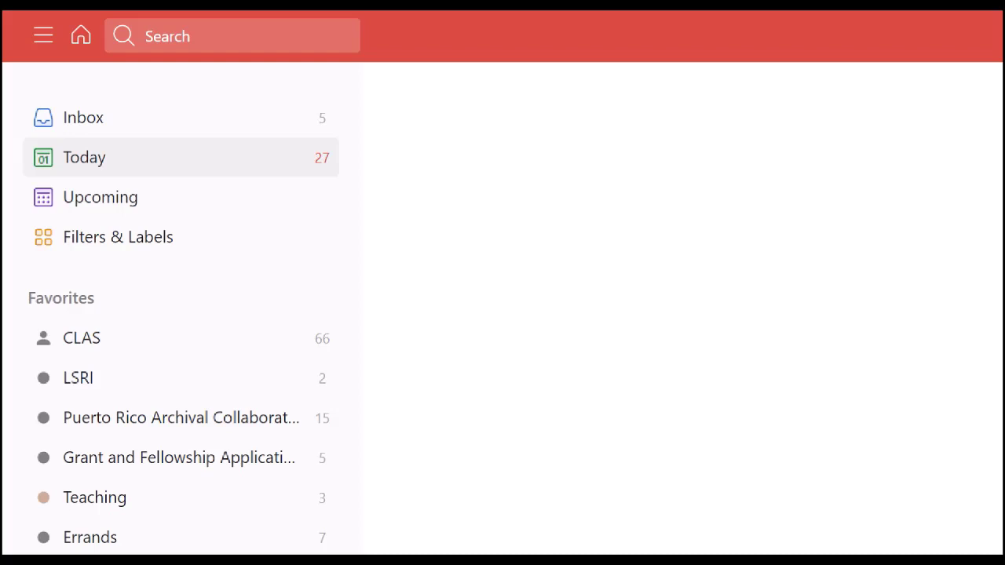
Look through the favorites and projects lists in Todoist
scroll(181, 299, down, 5)
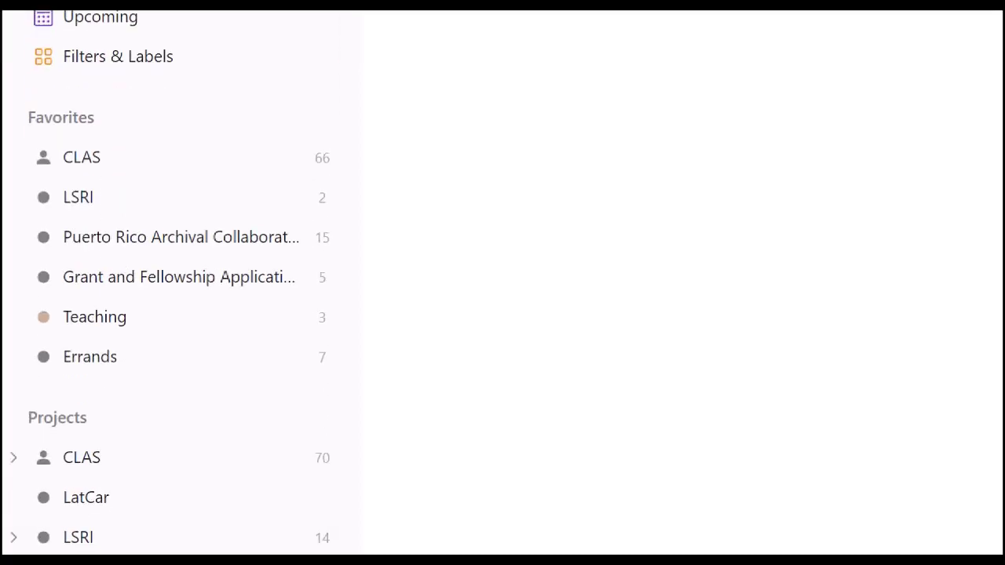
scroll(181, 283, down, 4)
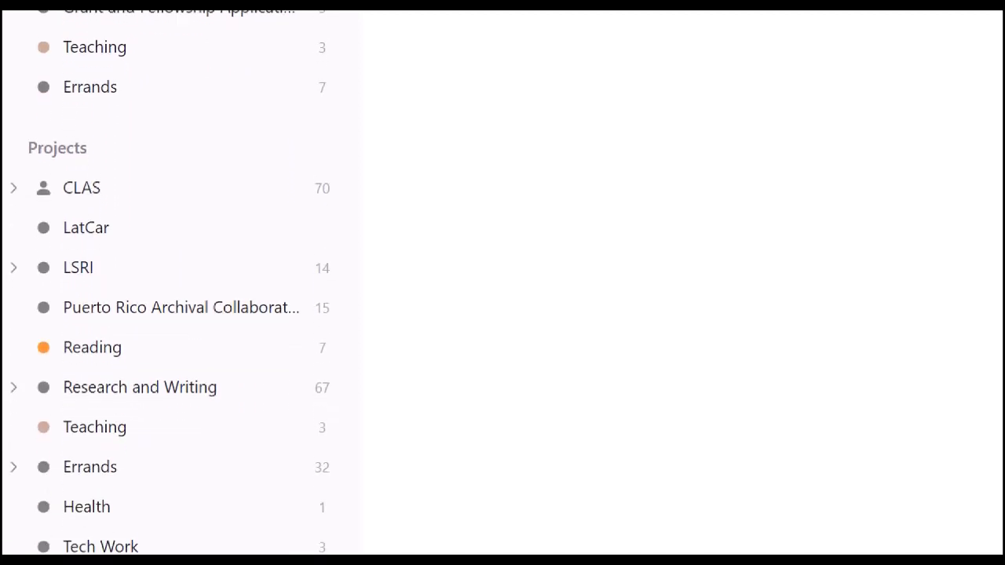
scroll(180, 283, down, 2)
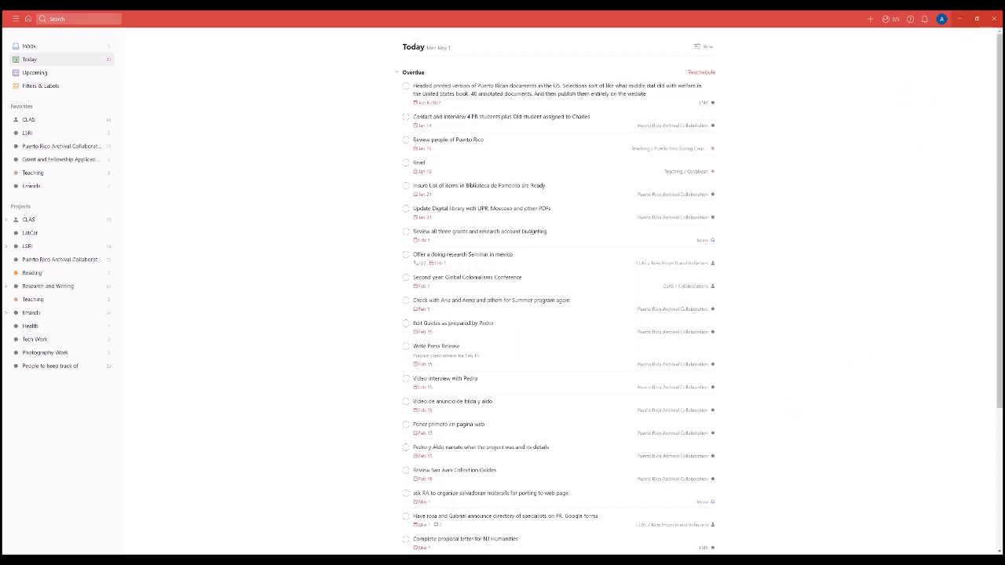
Switch to the EndNote library and widen the reference preview pane
key(alt+Tab)
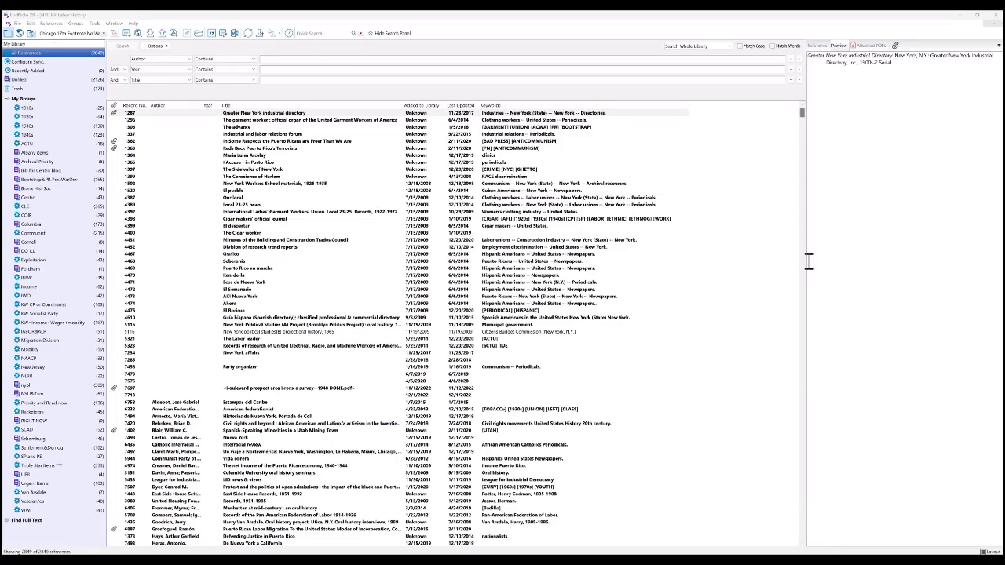
drag(652, 253, 342, 338)
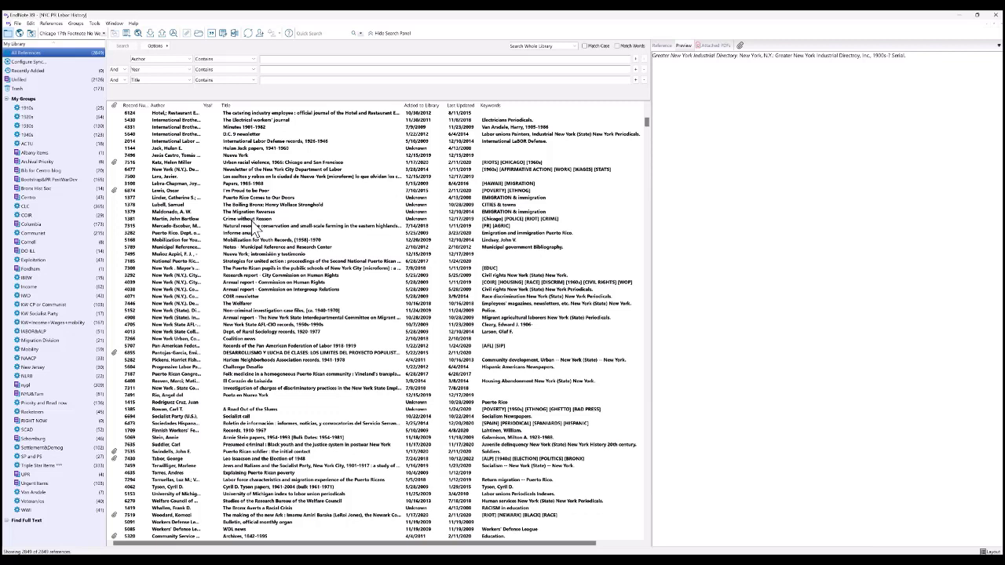
Display the full reference fields of the "Crime without Reason" record
click(252, 220)
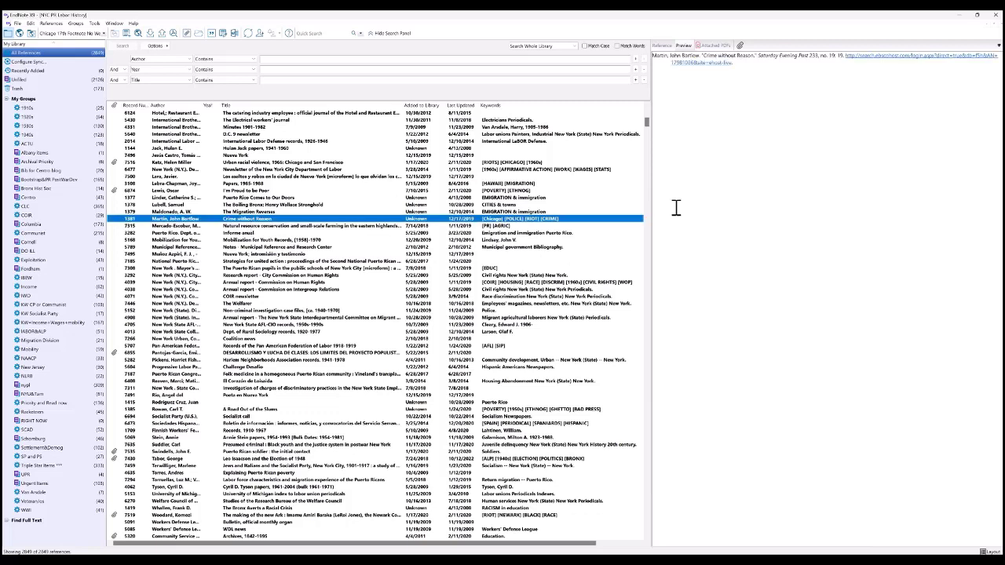
click(663, 45)
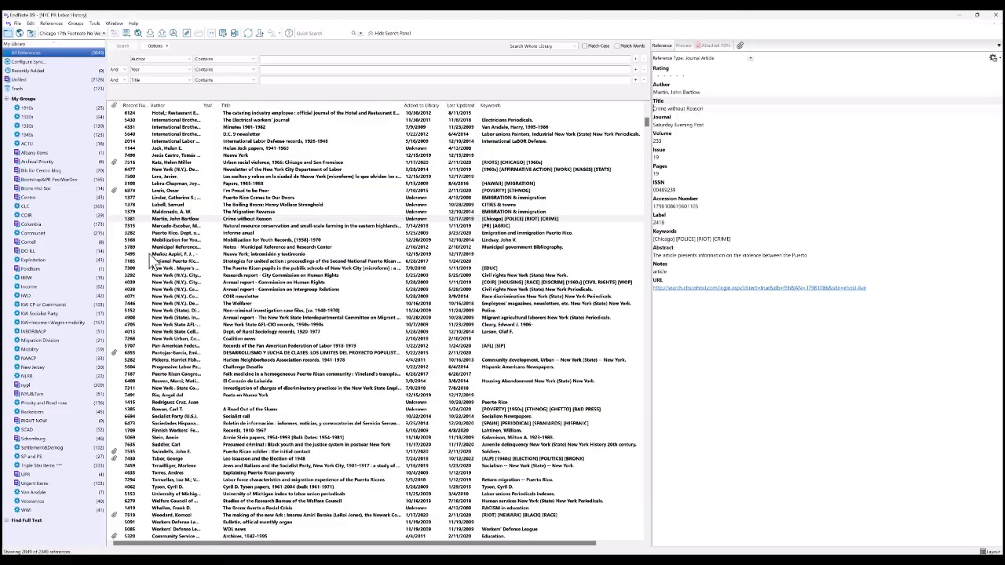
click(150, 219)
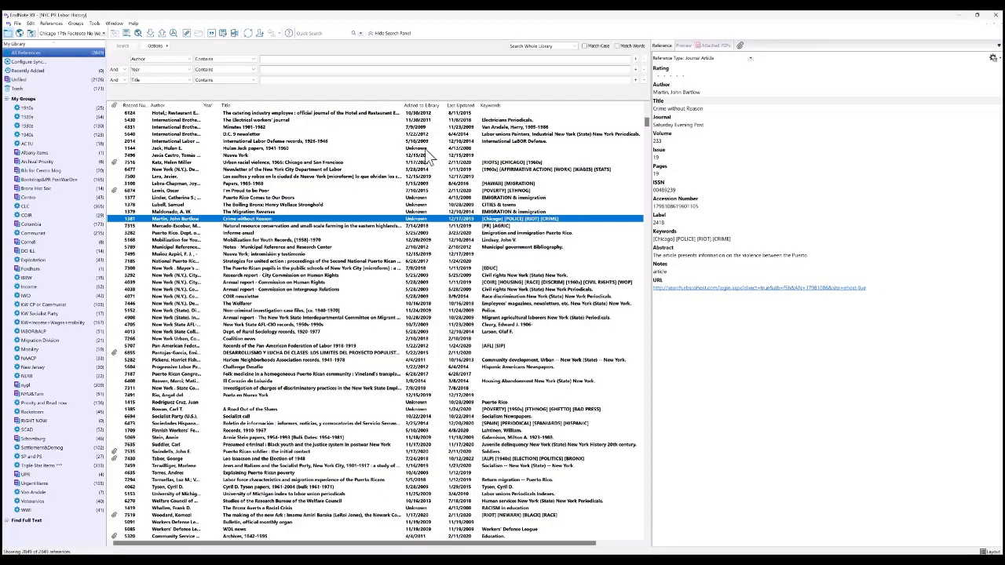
Inspect the reference details of "The Electrical workers' journal", the "Los asaltos y robos" microform and "The Boiling Bronx: Henry Wallace Stronghold"
click(326, 120)
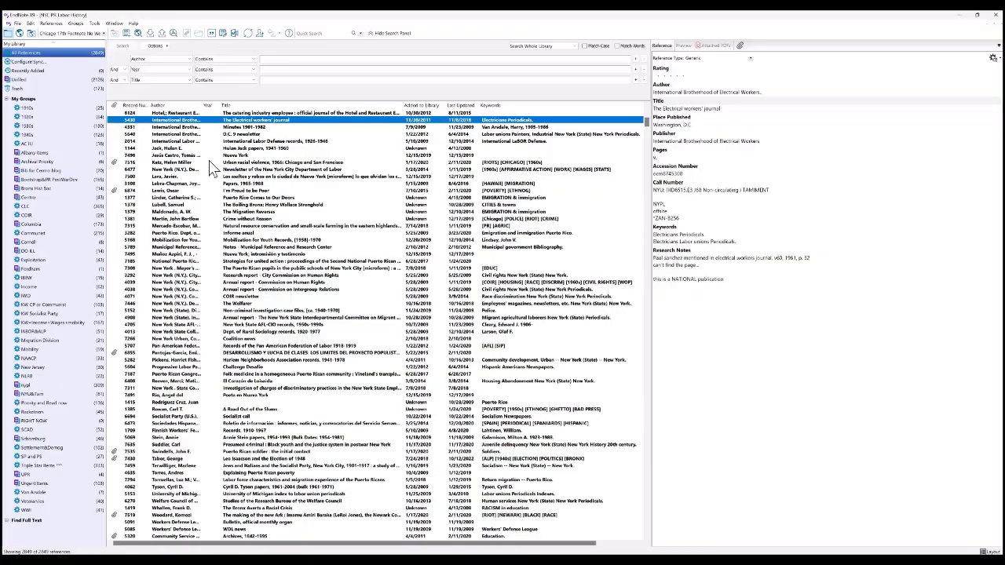
click(250, 176)
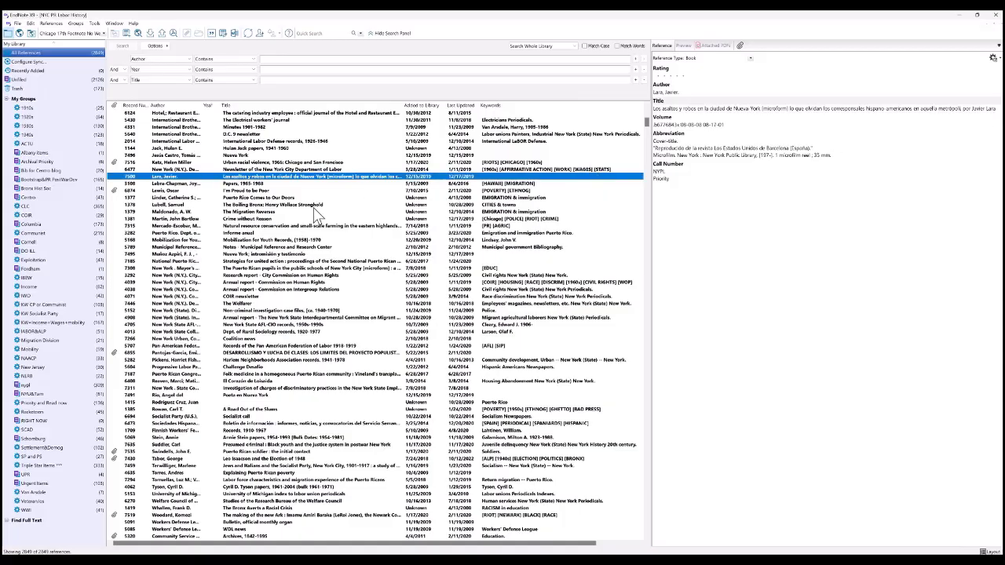
click(318, 205)
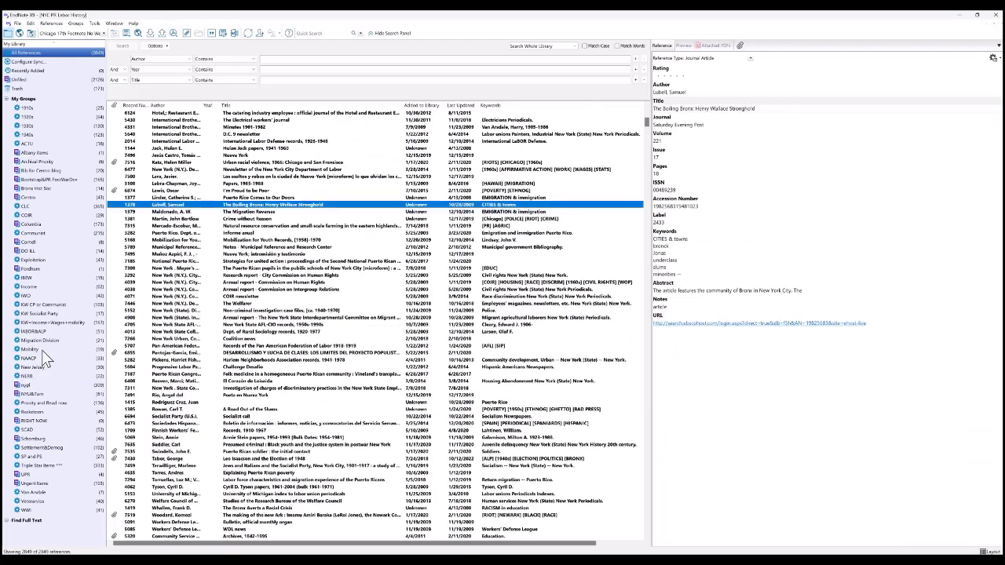
View the references in the Mobility group and return to the full list of references
click(42, 349)
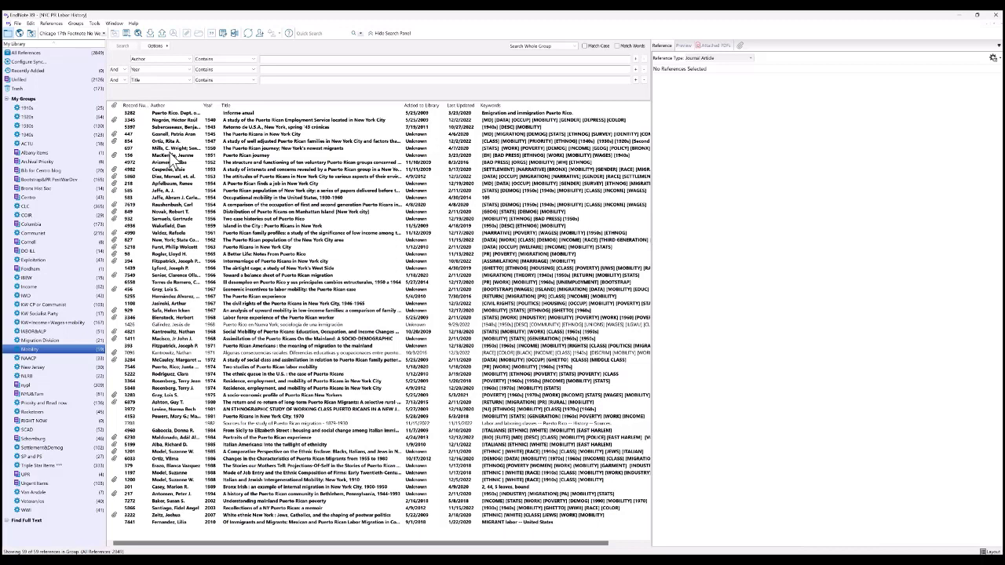
click(40, 54)
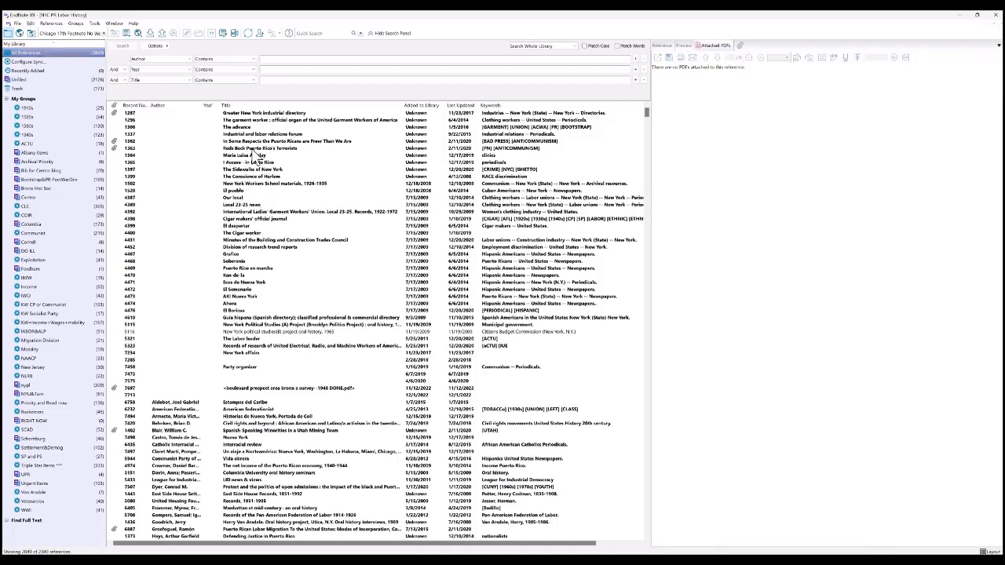
View the reference fields and attached PDF of "Reds Back Puerto Rico's Terrorists", and bring up its citation preview
click(256, 148)
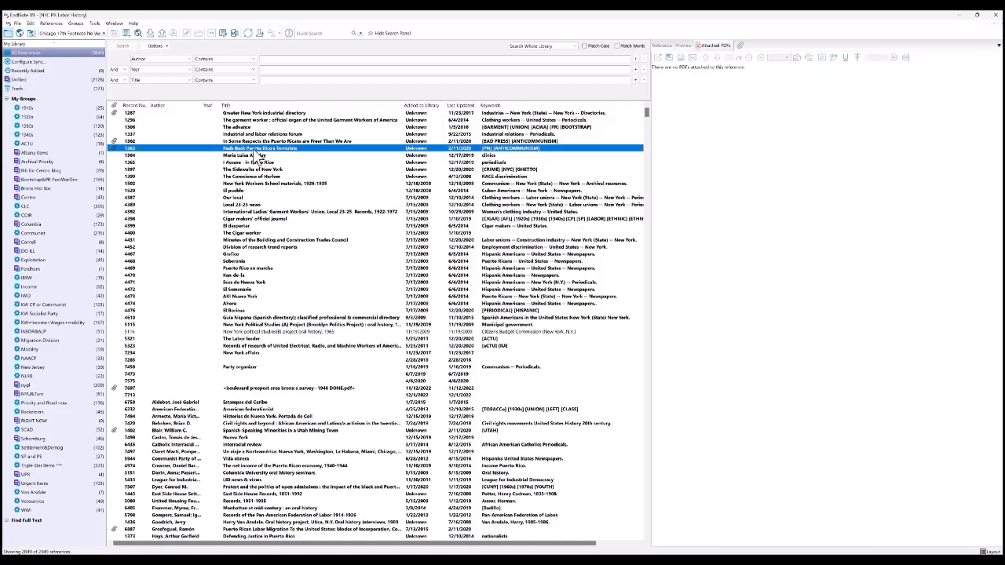
click(664, 47)
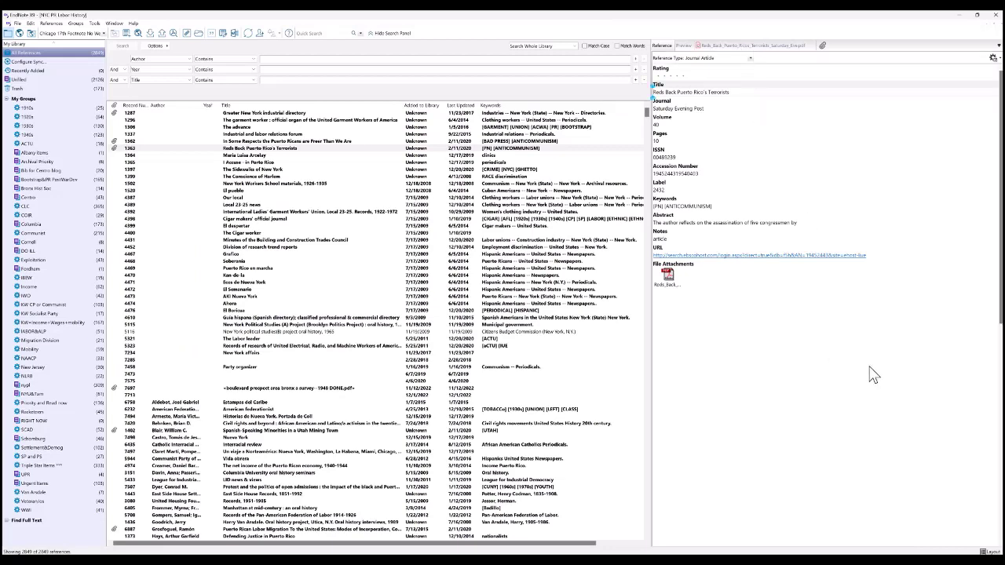
click(816, 361)
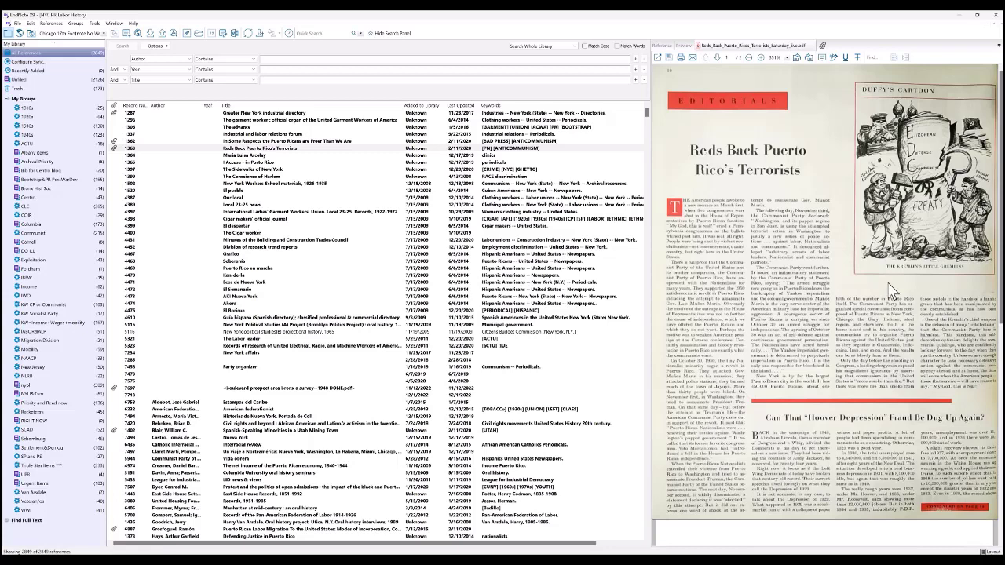
click(683, 47)
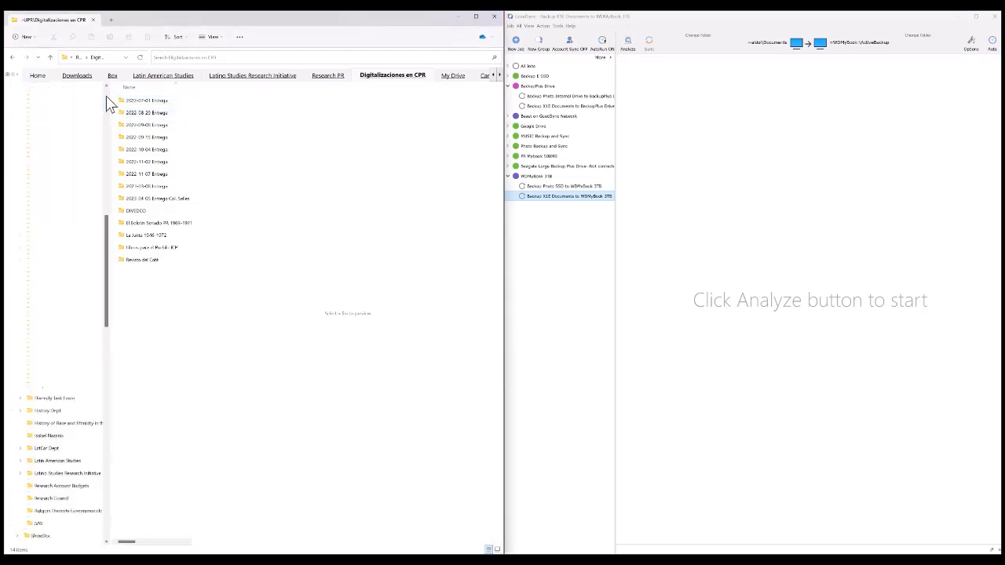
Open the Documents folder in File Explorer and widen the file list to show the date and type columns
scroll(105, 101, up, 10)
click(66, 141)
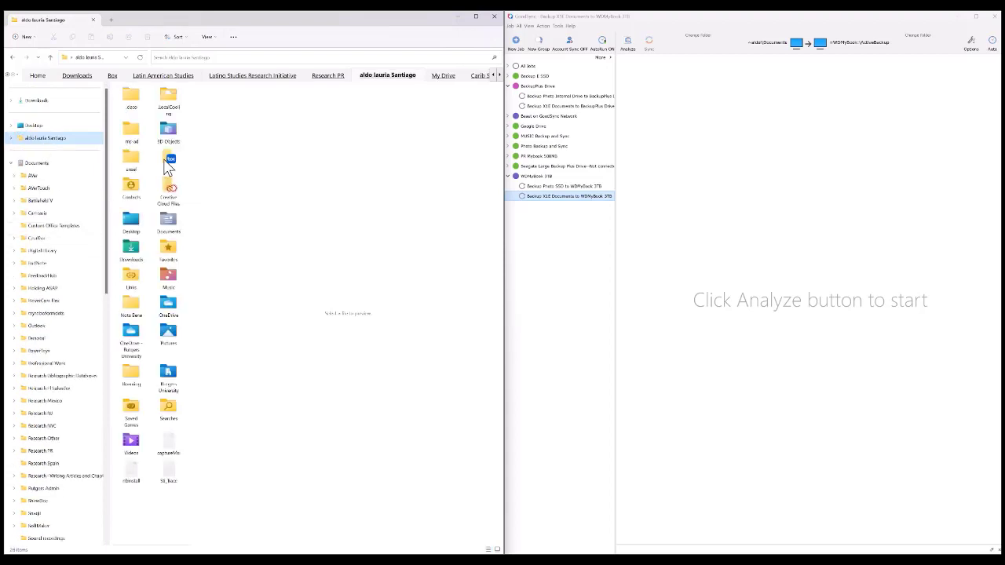
click(49, 165)
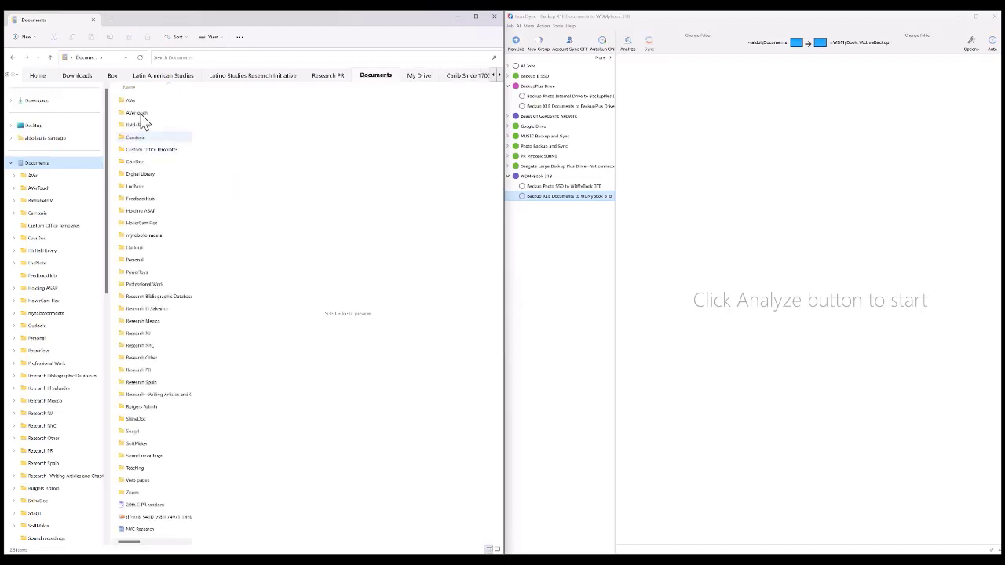
scroll(188, 252, right, 3)
scroll(189, 239, left, 3)
drag(191, 143, 311, 139)
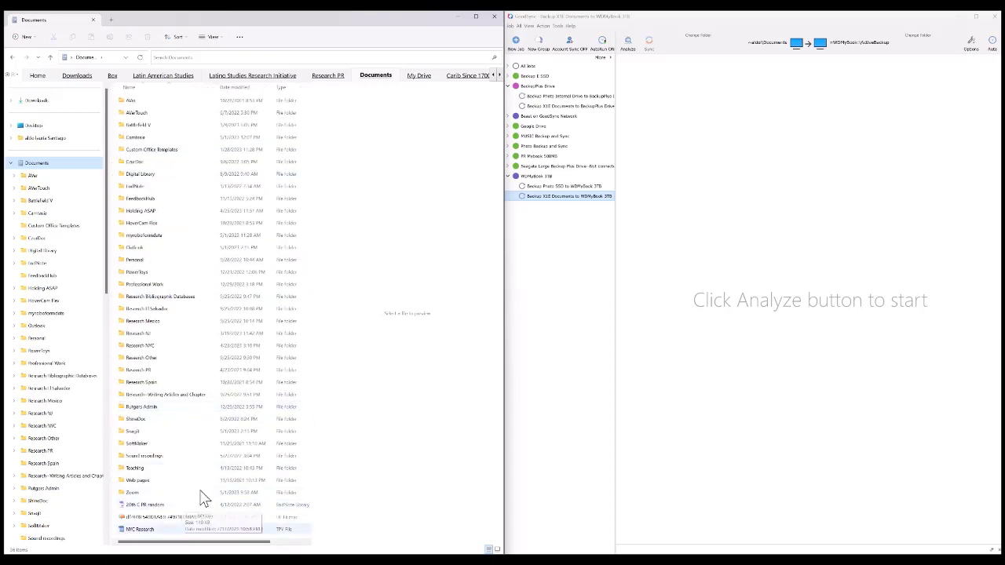
Look in on the Latino Studies Research Initiative folder, return to Documents and select the CzurDoc folder
click(255, 77)
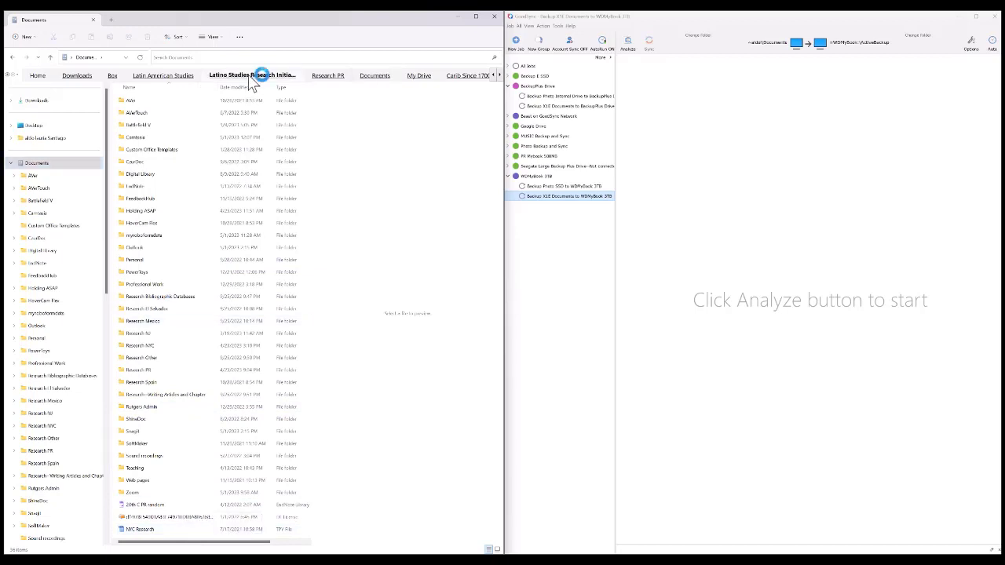
click(371, 78)
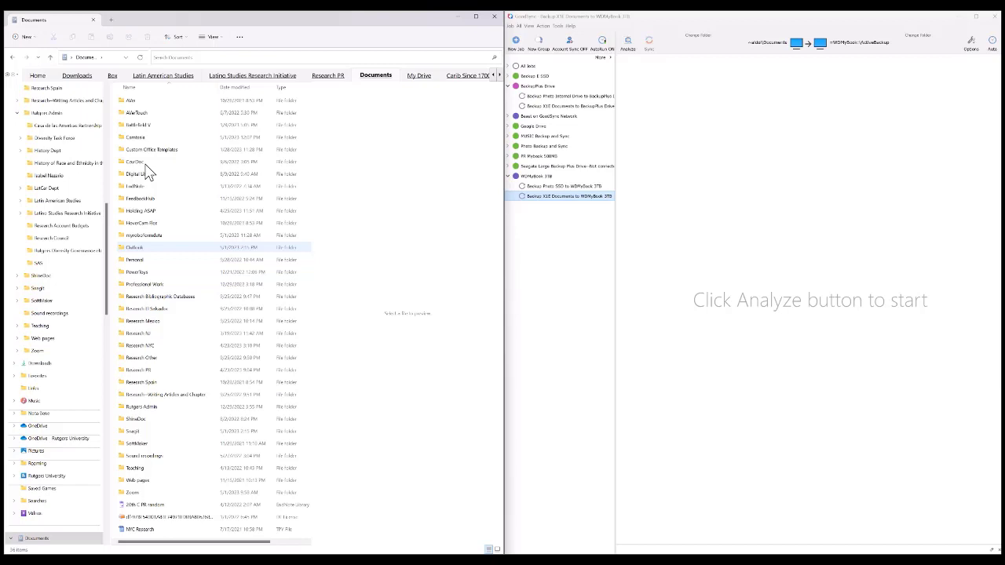
click(145, 163)
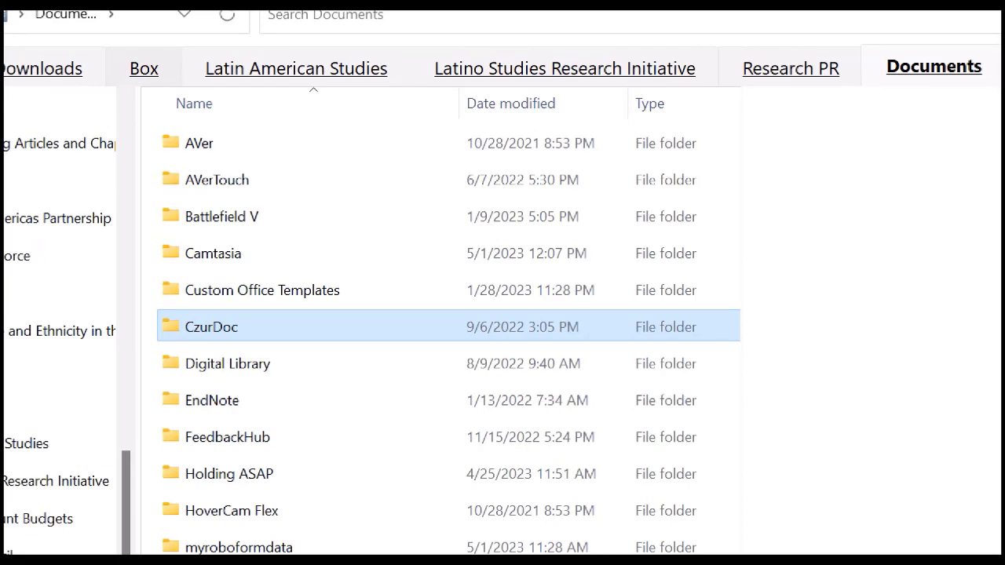
Look through the Box and Latin American Studies folders and the My Drive contents
click(144, 68)
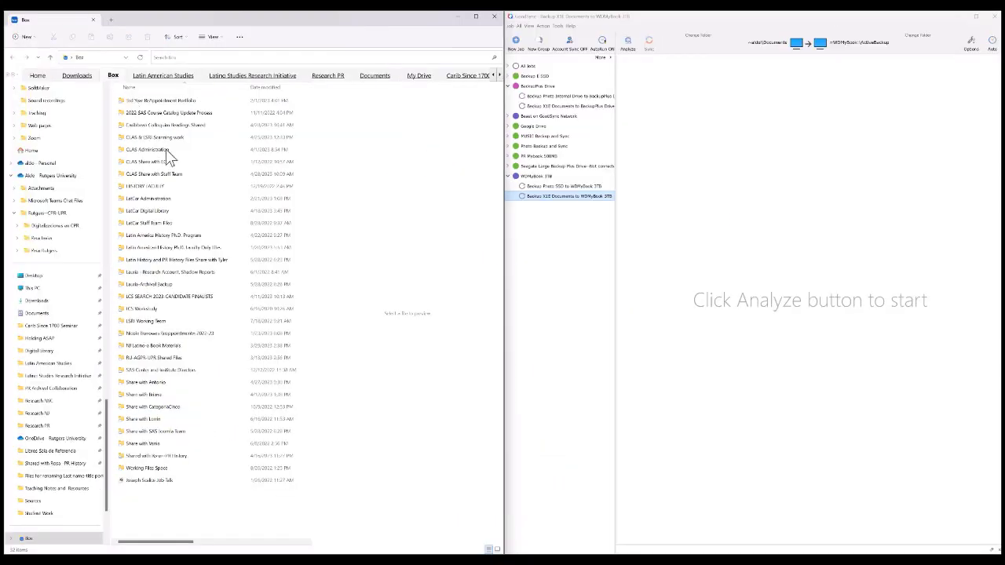
click(181, 76)
click(113, 75)
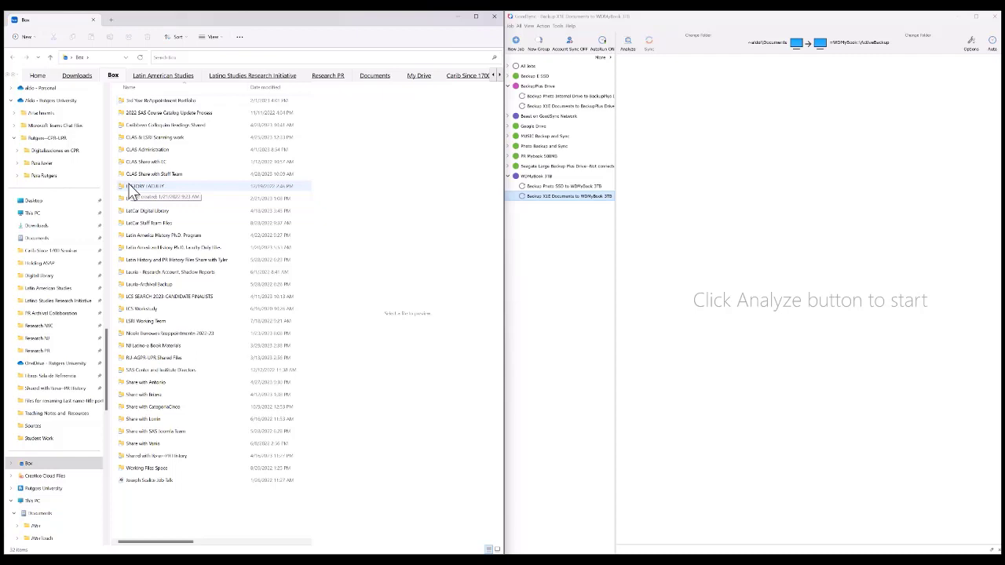
click(421, 75)
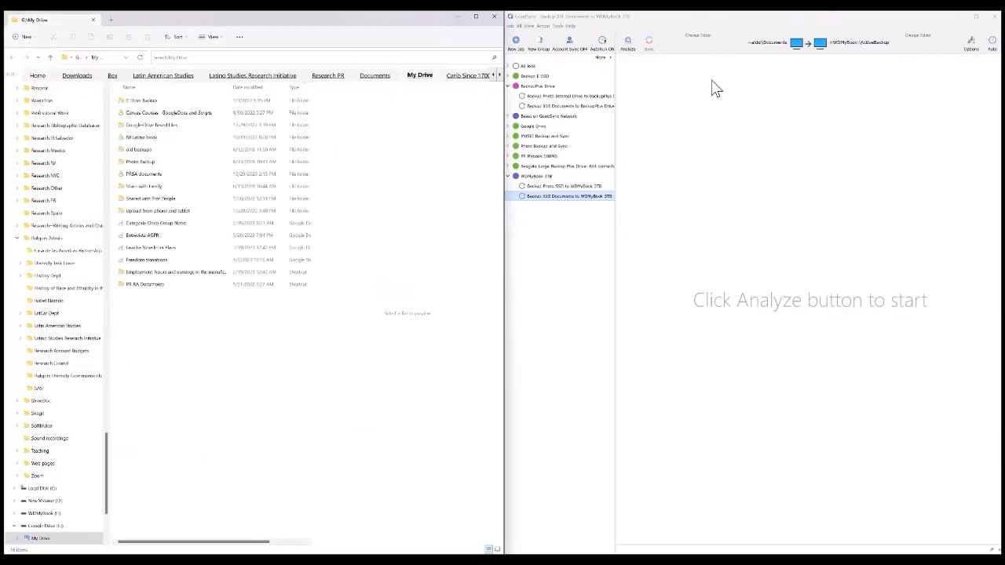
Expand the Google Drive job group in GoodSync and show the Sync X1E Documents to Google Drive job
click(512, 135)
click(509, 128)
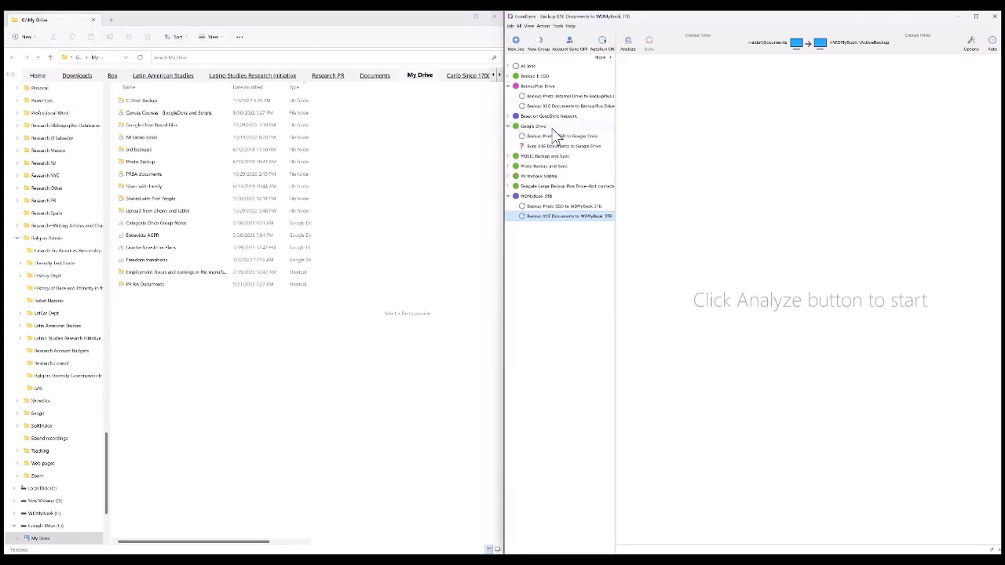
click(556, 148)
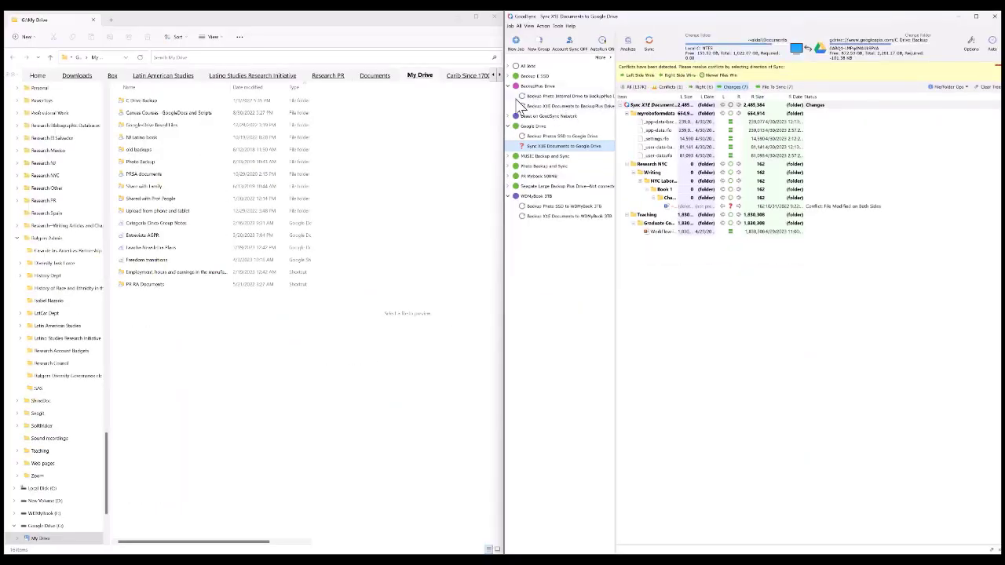
Collapse the BackupPlus Drive job group, expand Beast on GoodSync Network and widen the job list
click(509, 87)
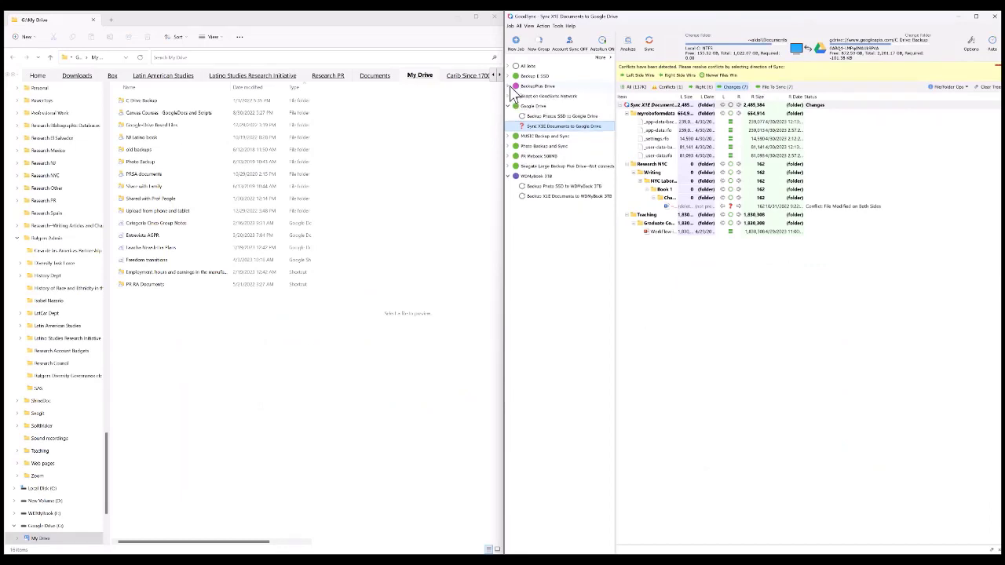
click(509, 96)
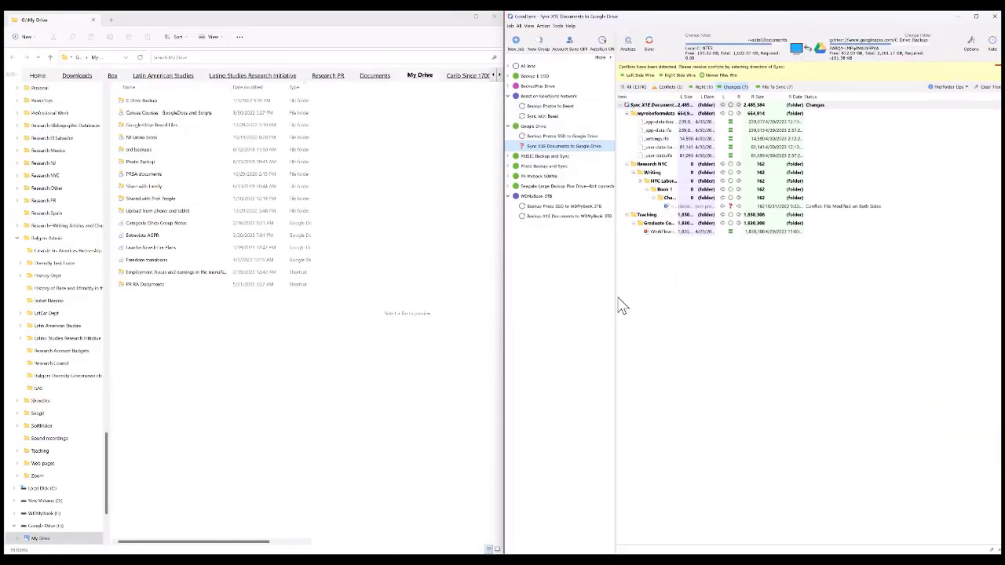
drag(614, 301, 629, 301)
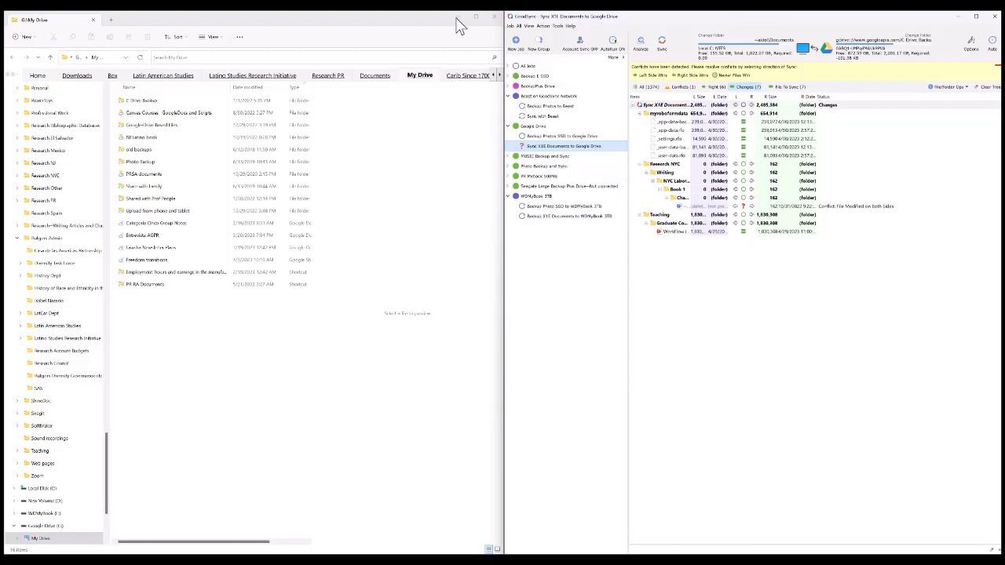
Maximize the File Explorer window, widen its folder tree and collapse the Rutgers Admin folder
click(476, 17)
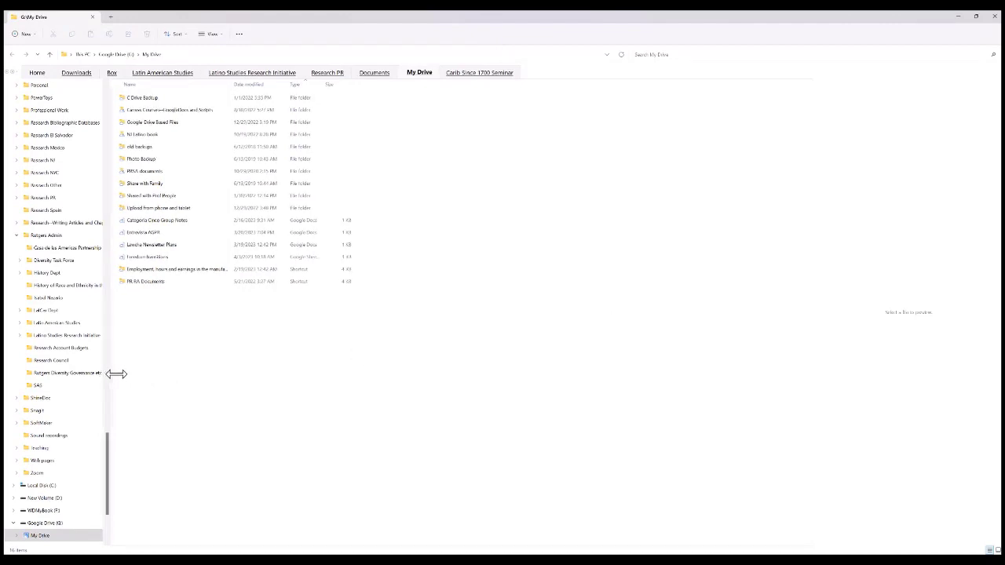
drag(113, 374, 141, 372)
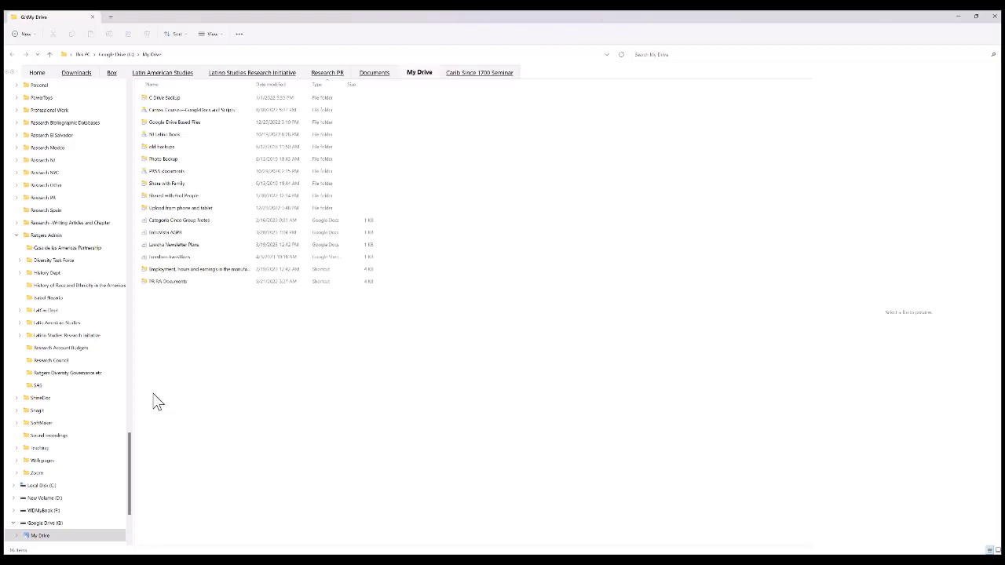
click(15, 236)
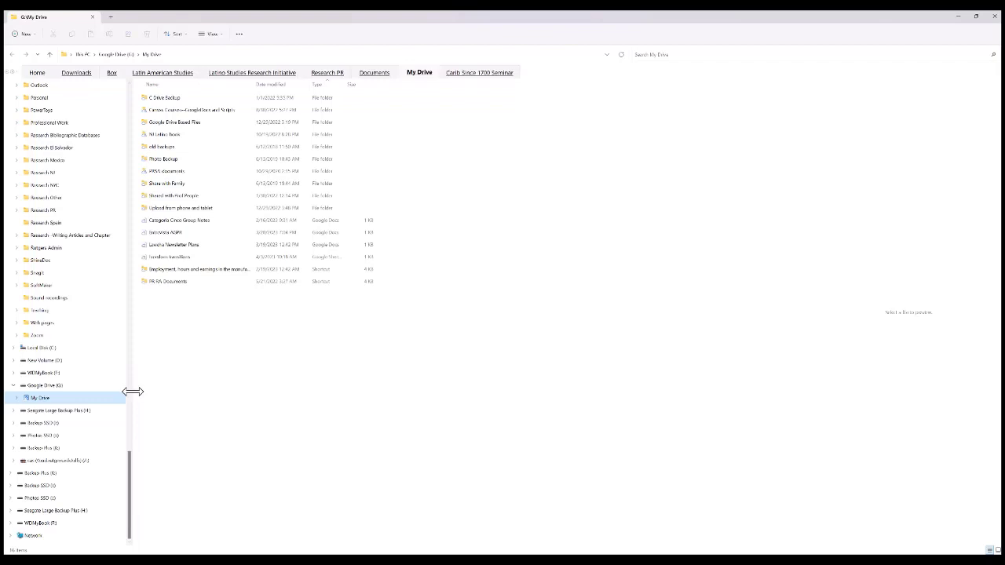
drag(133, 391, 139, 390)
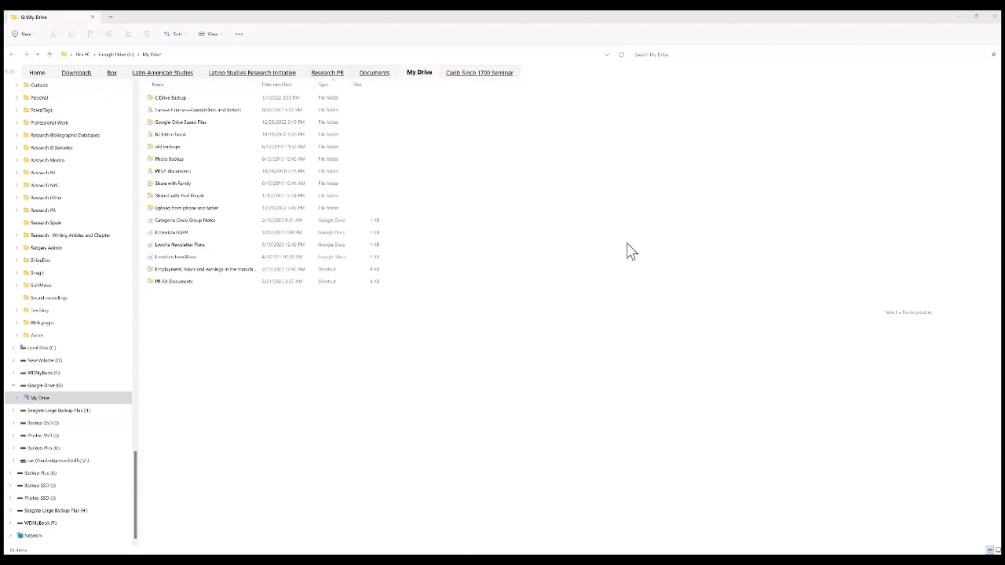
Minimize the File Explorer window to leave GoodSync in view
click(957, 18)
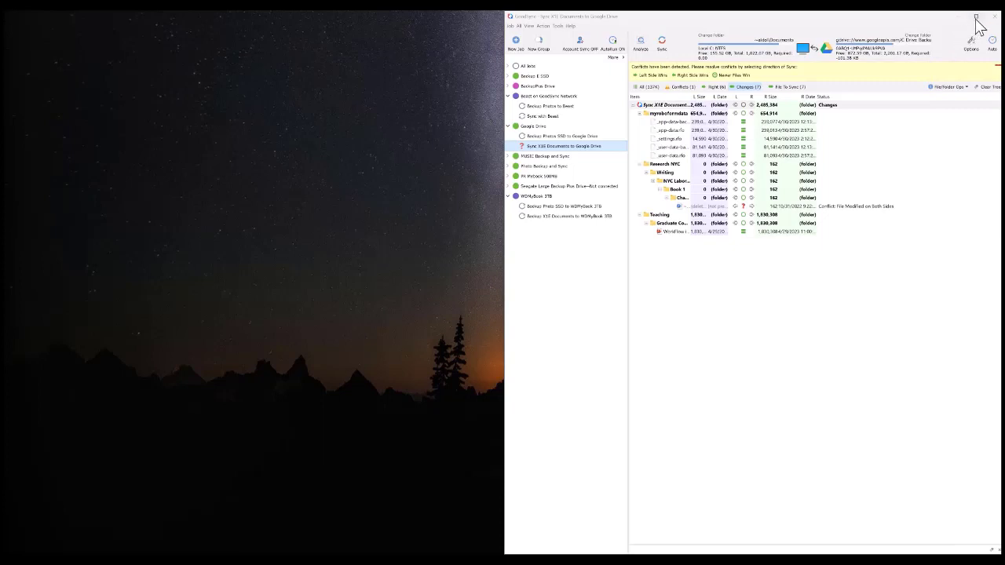
mouse_move(975, 18)
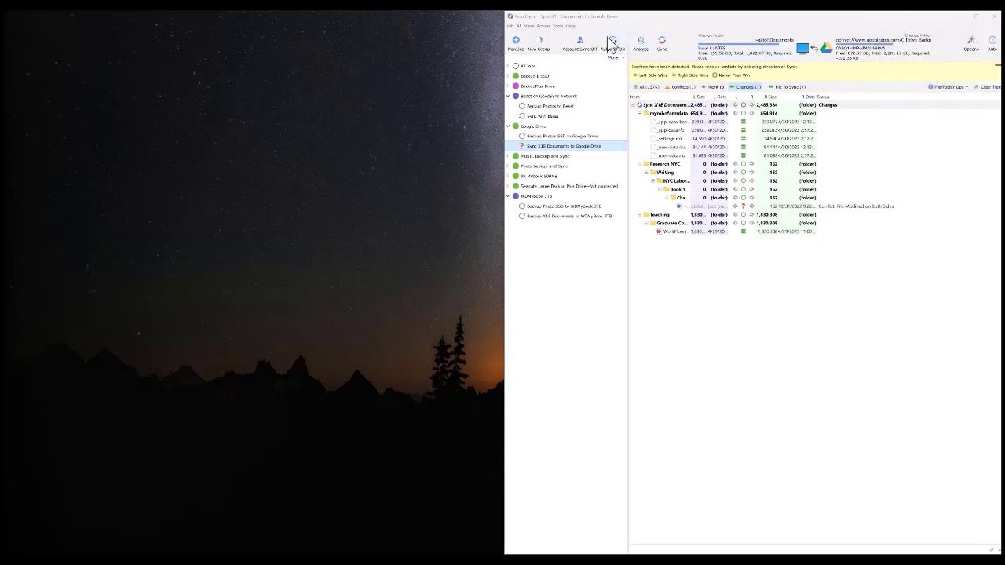